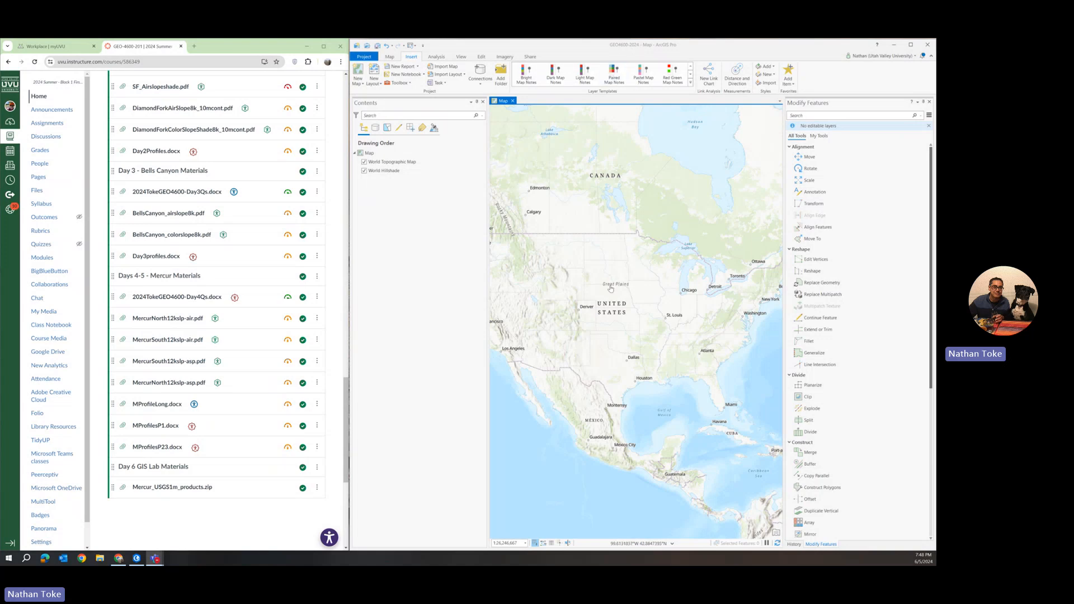
# Replace the map's topographic basemap with the Imagery basemap
pyautogui.click(389, 162)
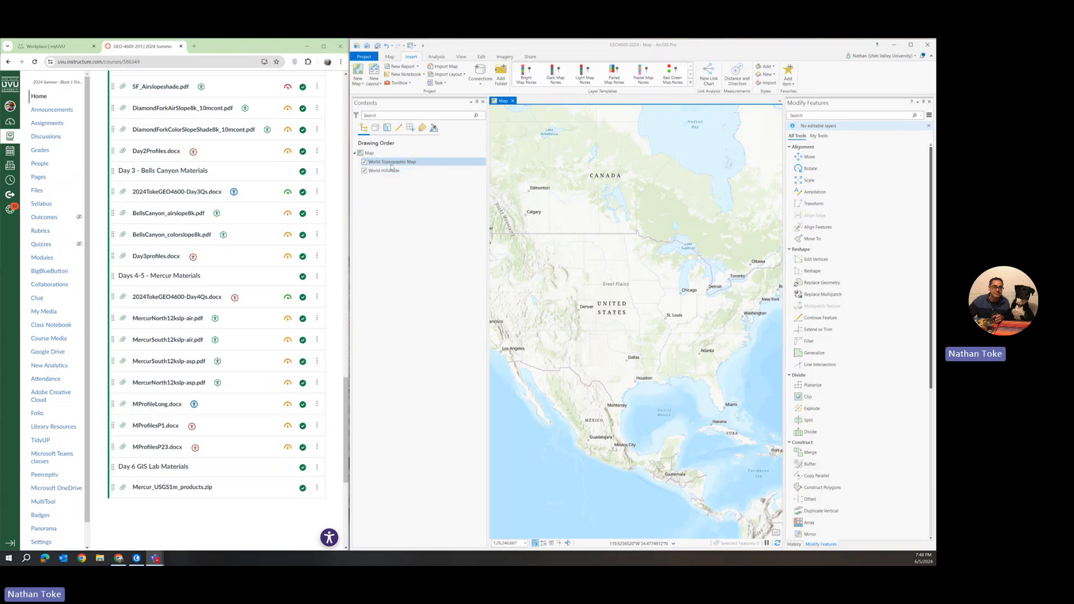
pyautogui.click(389, 56)
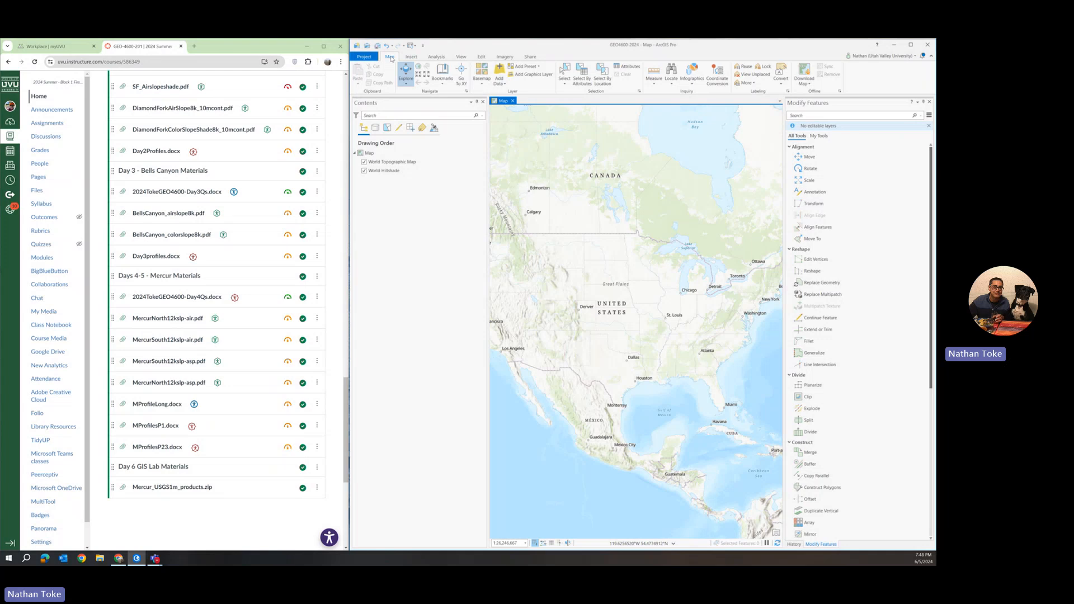
pyautogui.click(481, 79)
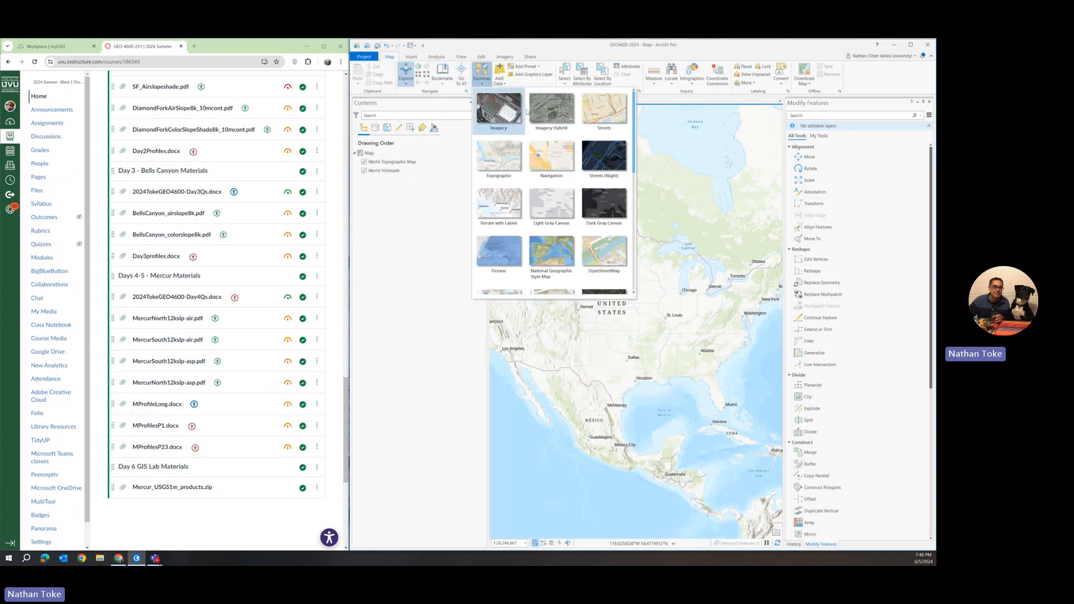
pyautogui.click(515, 113)
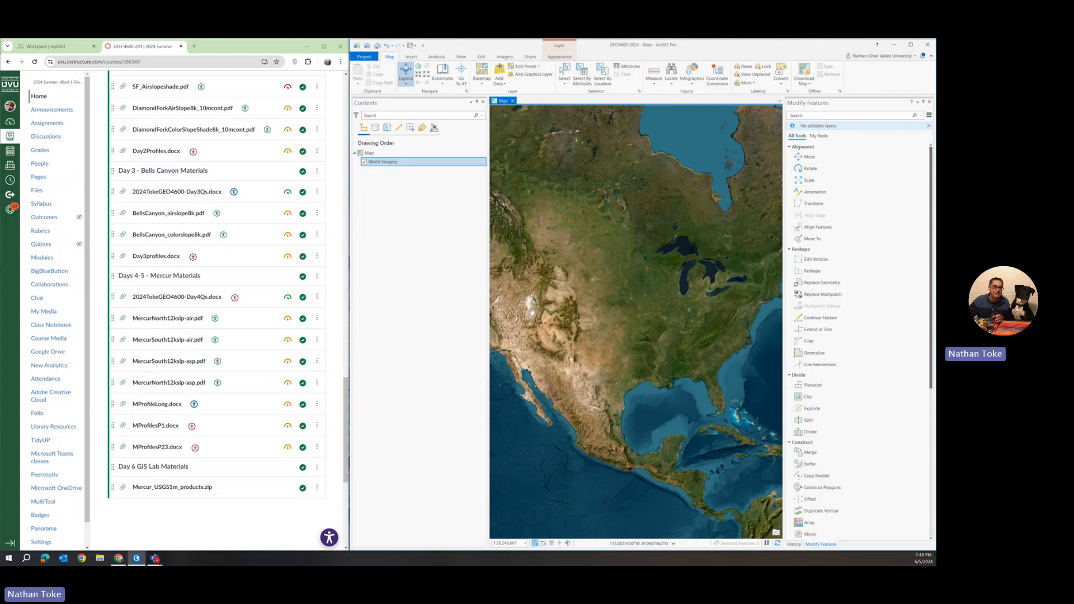
# Zoom and pan the imagery map in on the mountains south of the Great Salt Lake and Utah Lake
pyautogui.scroll(3, 532, 312)
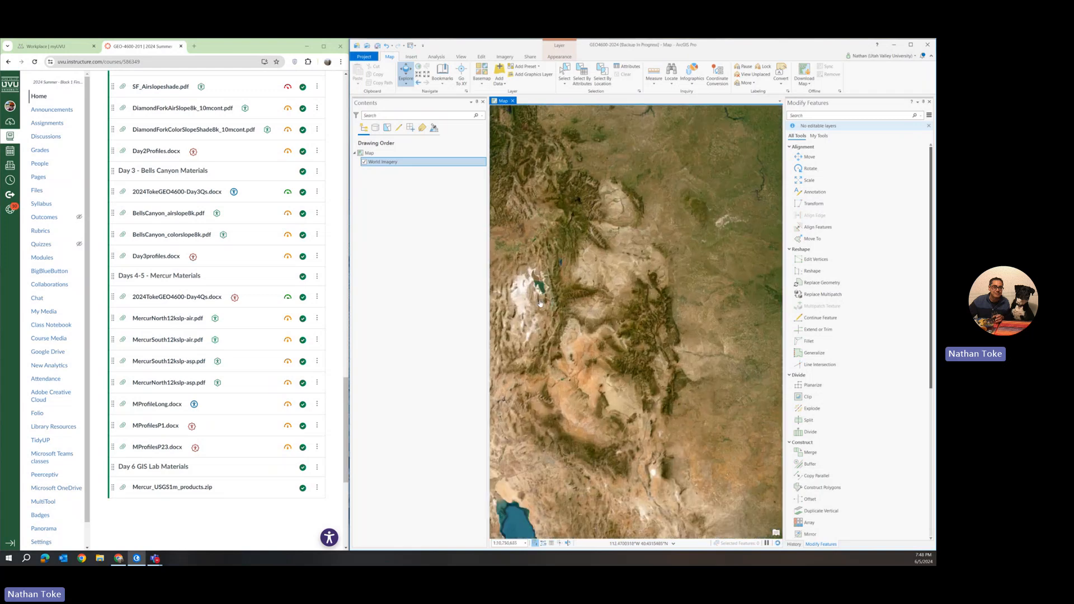
pyautogui.scroll(3, 541, 303)
pyautogui.scroll(3, 552, 307)
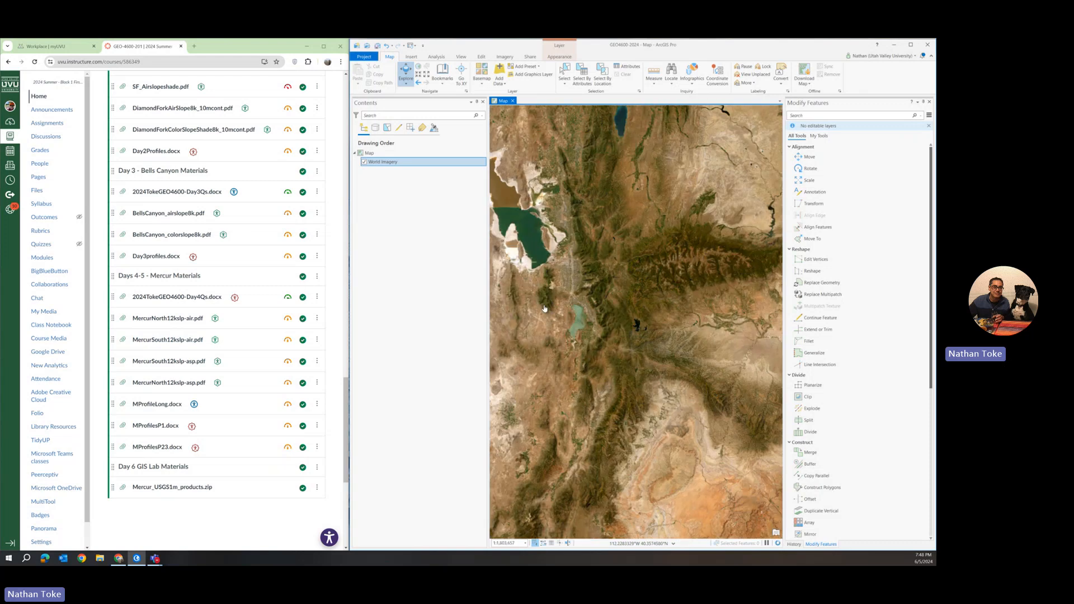
pyautogui.scroll(3, 546, 309)
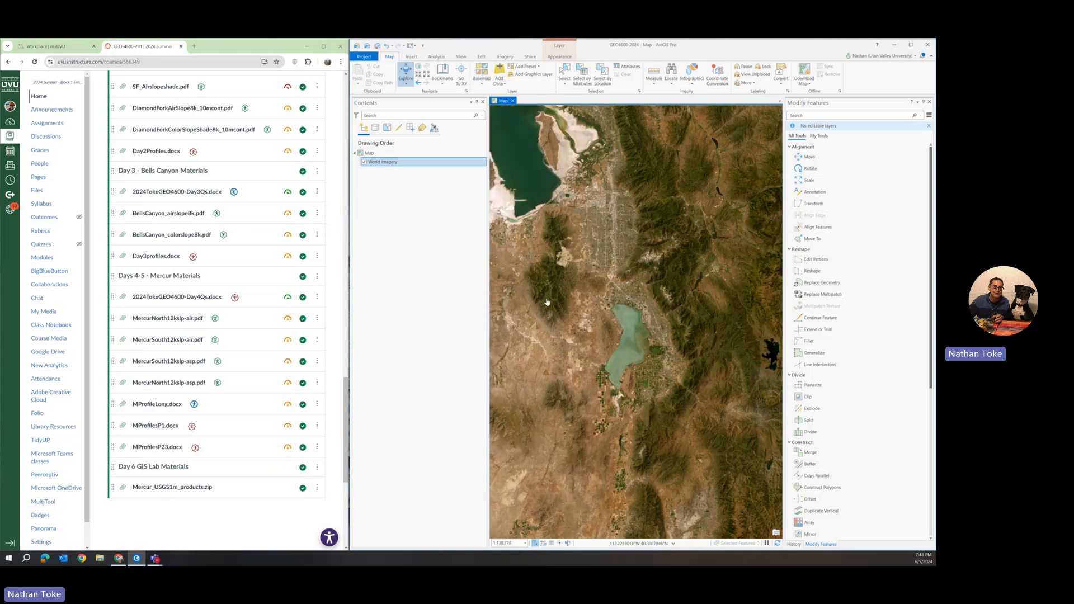
pyautogui.moveTo(547, 302); pyautogui.dragTo(636, 306)
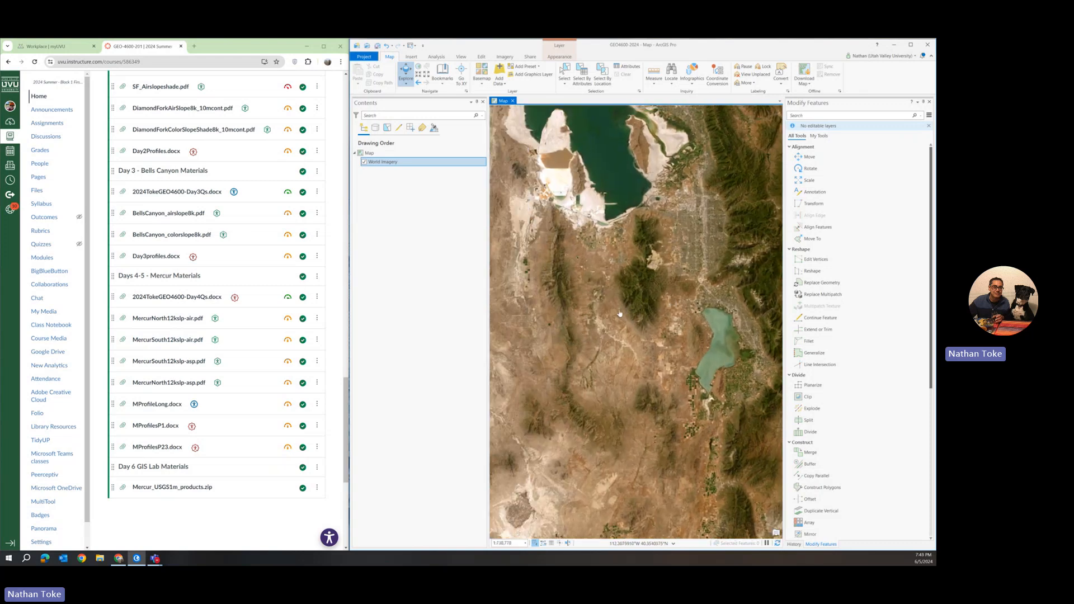
pyautogui.scroll(5, 620, 314)
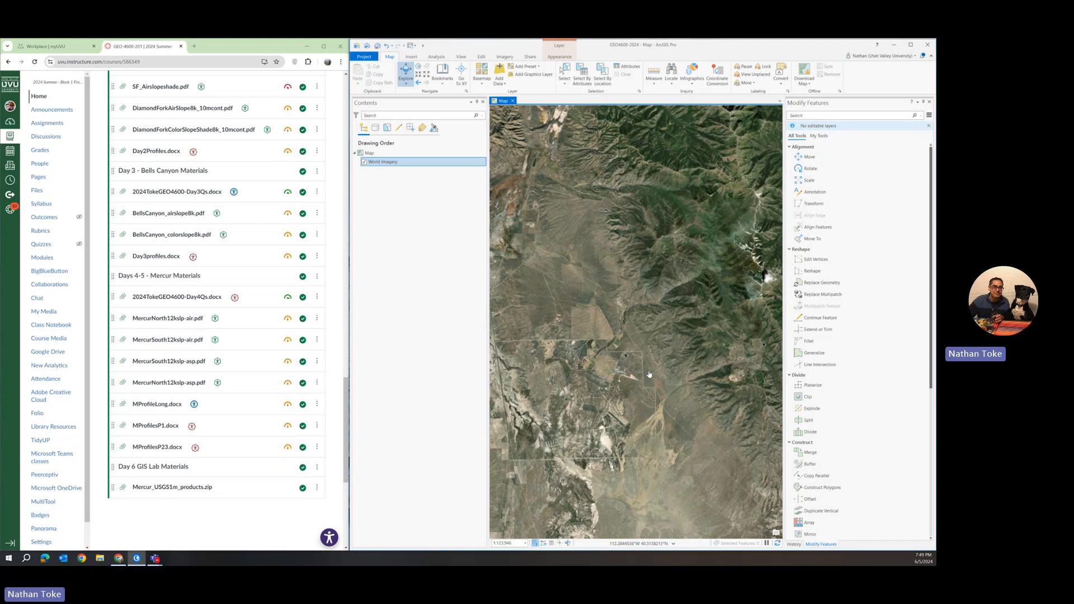
pyautogui.moveTo(666, 374); pyautogui.dragTo(602, 265)
pyautogui.scroll(3, 603, 265)
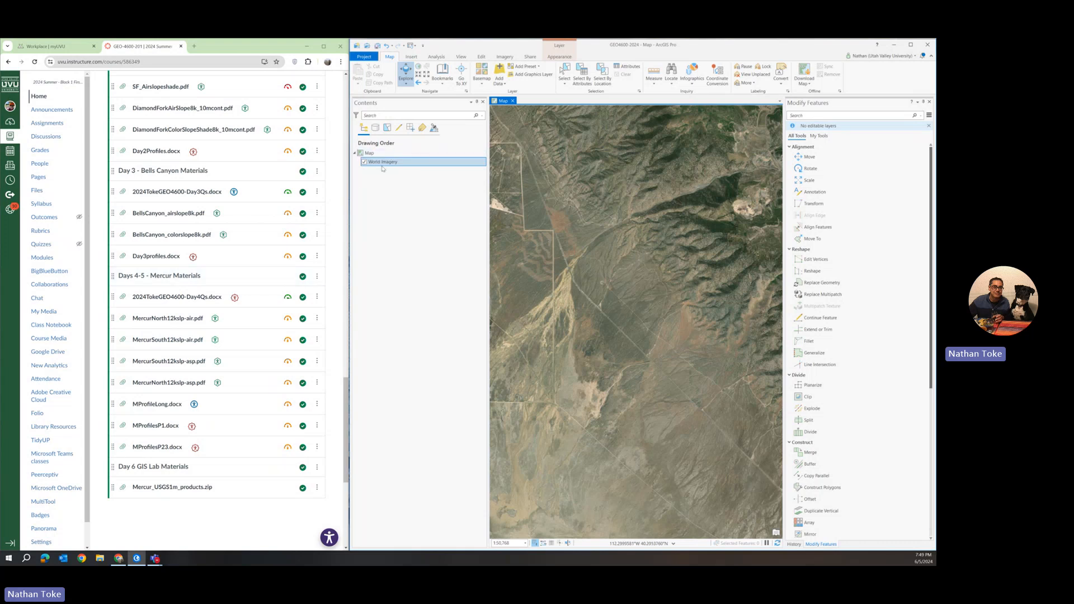
# Open the Mercur_USGS1m_products.zip course file under Day 6 GIS Lab Materials and download it
pyautogui.click(380, 48)
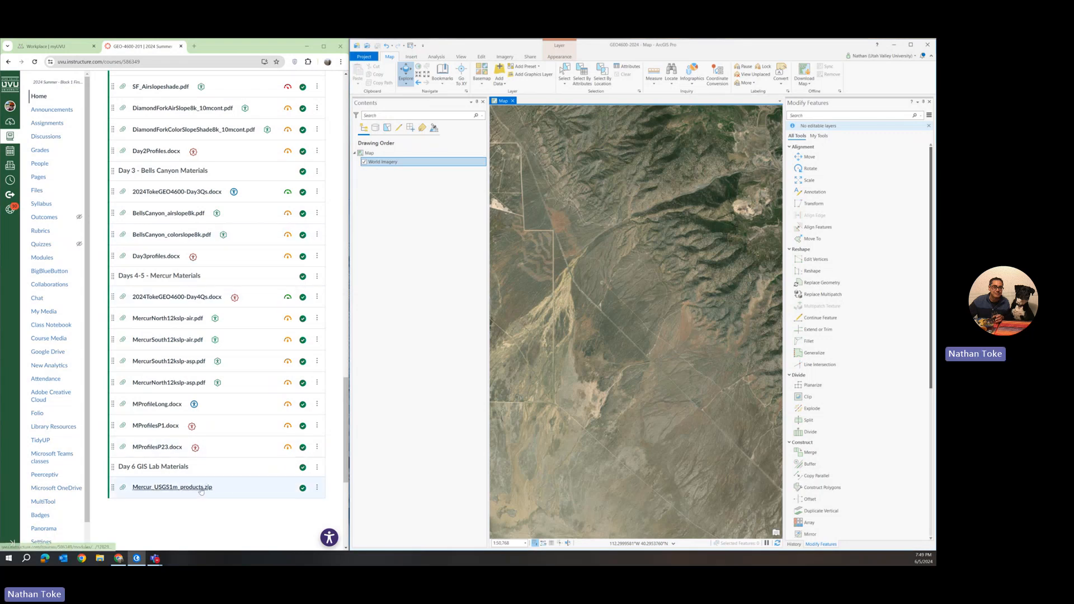
pyautogui.scroll(7, 183, 358)
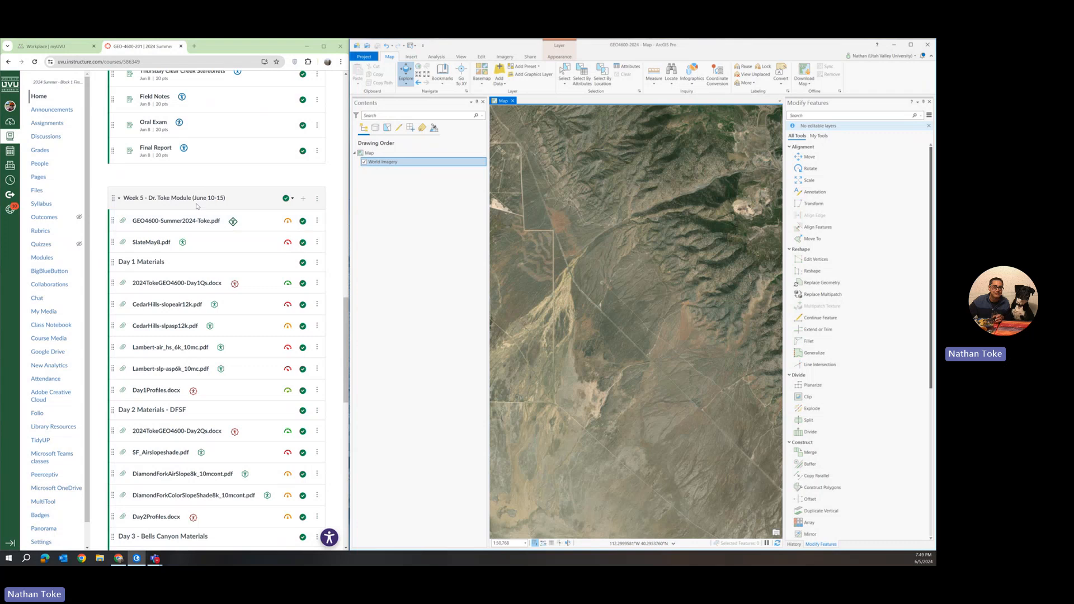
pyautogui.scroll(-5, 197, 207)
pyautogui.scroll(-3, 197, 208)
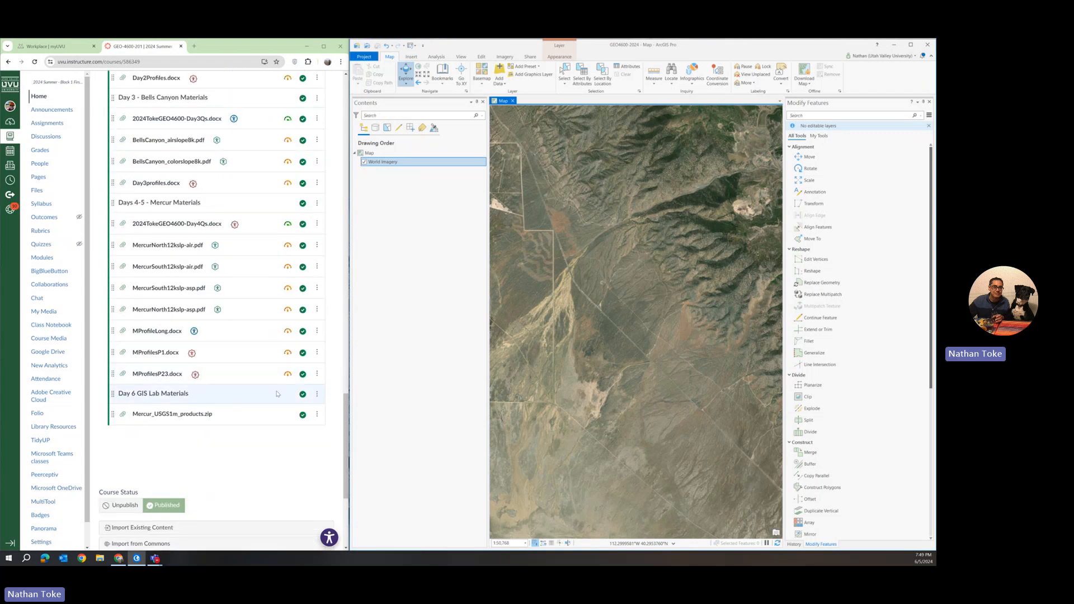
pyautogui.click(203, 415)
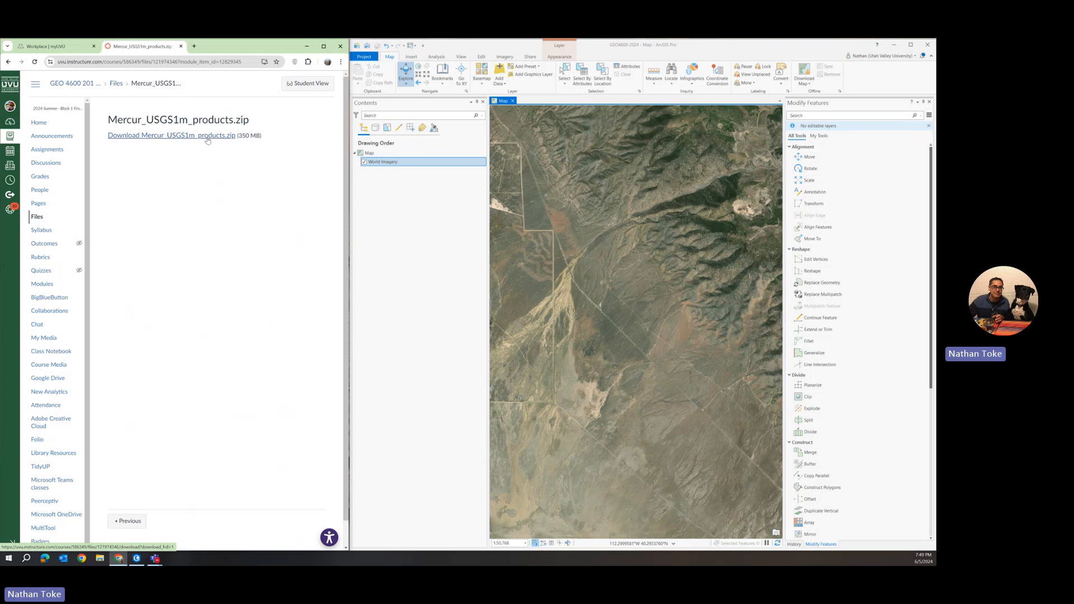
pyautogui.click(207, 141)
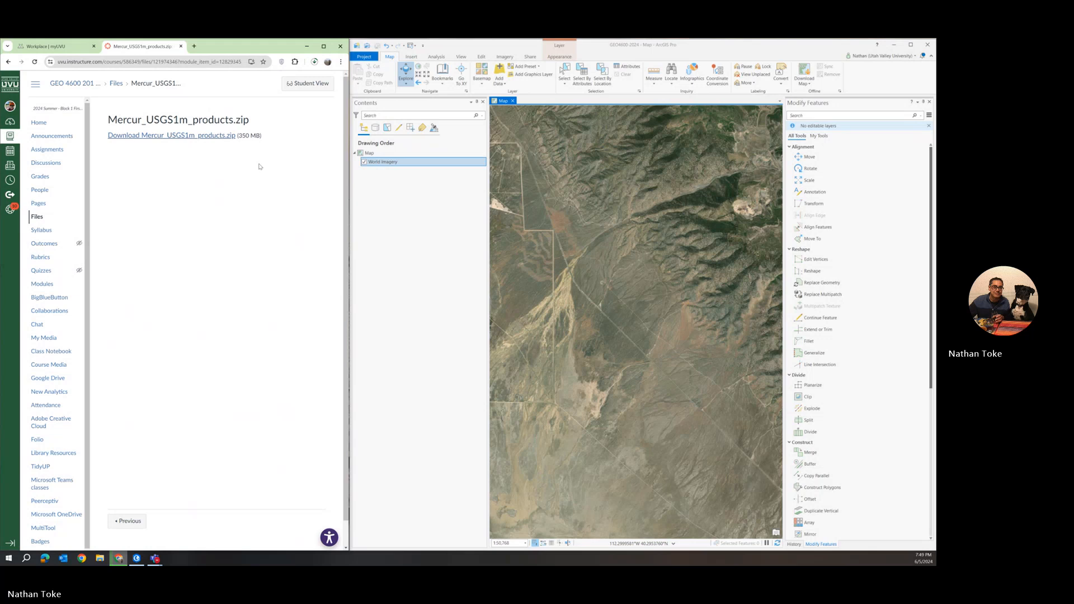
# Cut the downloaded Mercur_USGS1m_products.zip from the Downloads folder
pyautogui.click(315, 61)
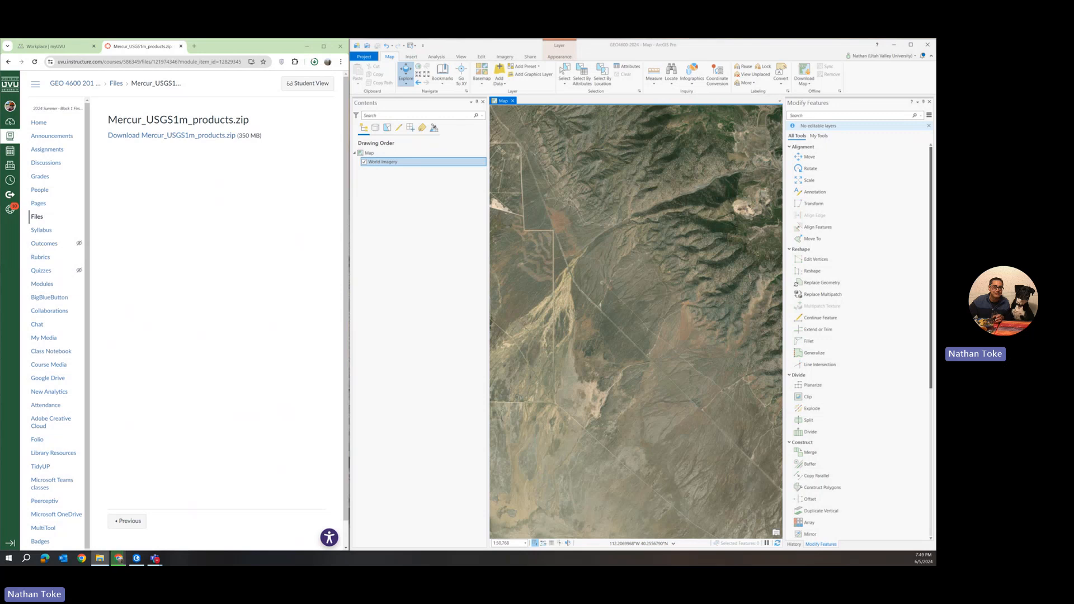
pyautogui.moveTo(936, 365); pyautogui.dragTo(665, 211)
pyautogui.scroll(-5, 509, 330)
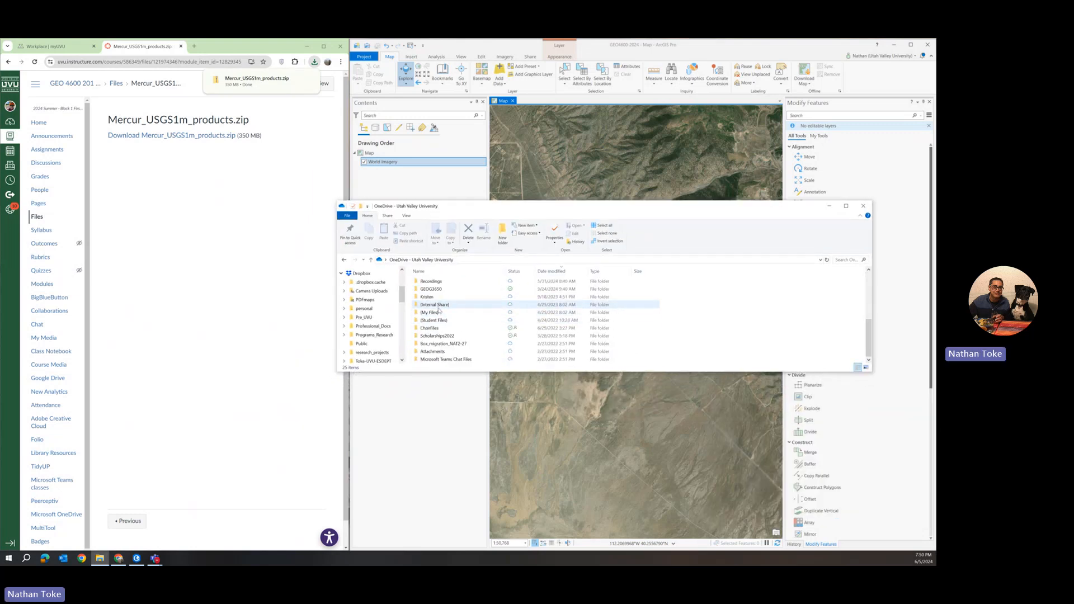
pyautogui.doubleClick(431, 313)
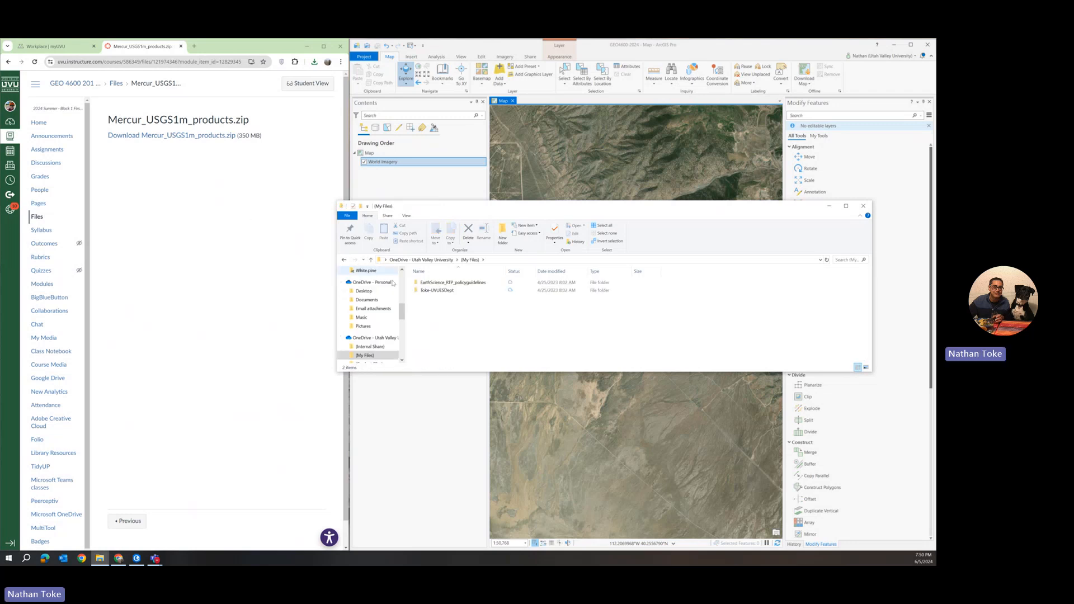
pyautogui.scroll(5, 372, 308)
pyautogui.scroll(3, 372, 308)
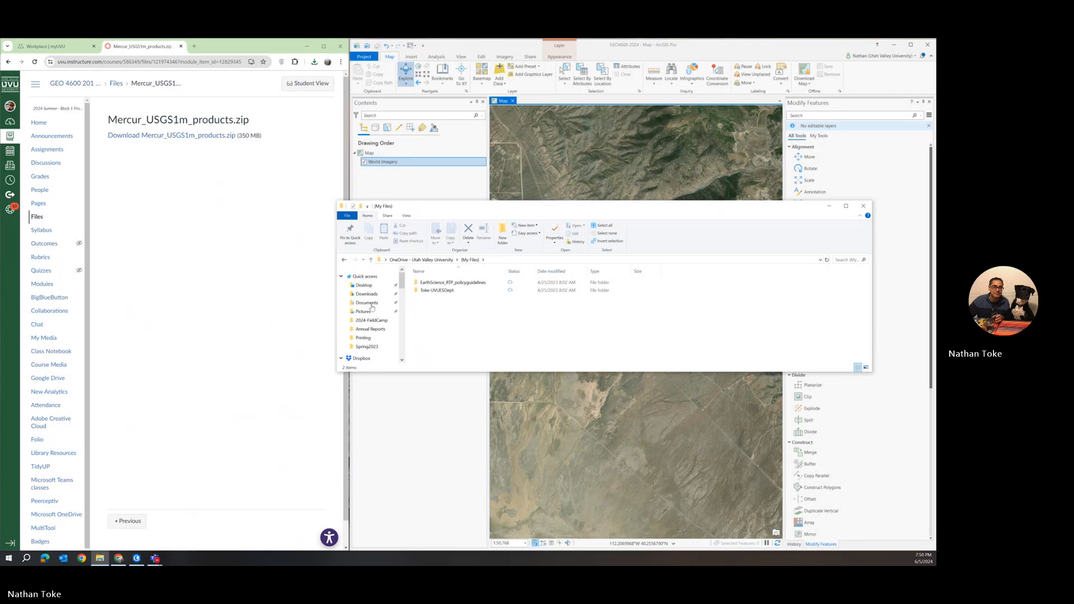
pyautogui.click(372, 295)
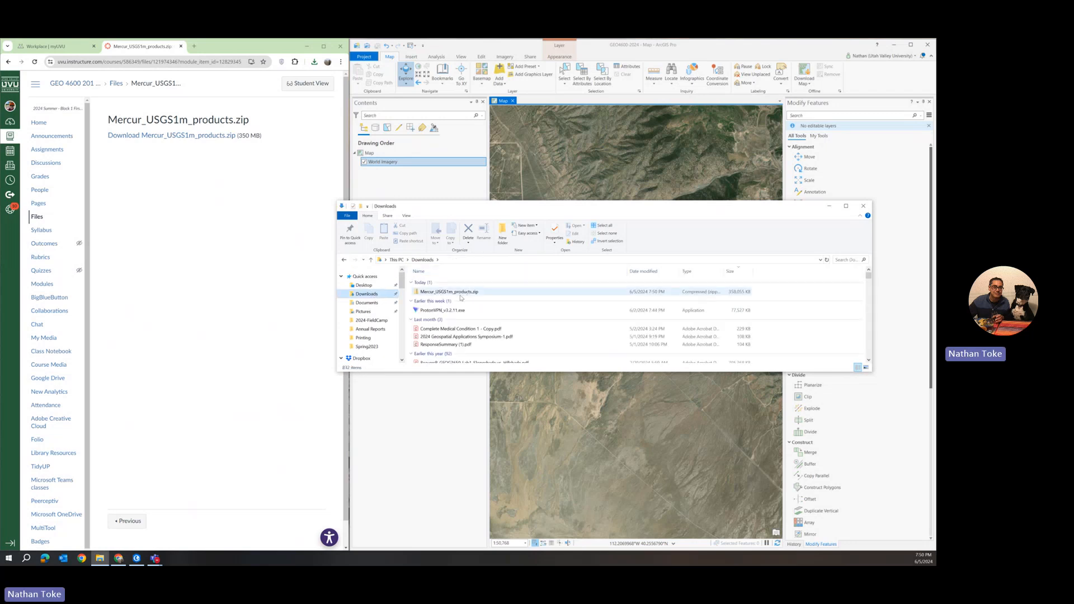
pyautogui.rightClick(460, 294)
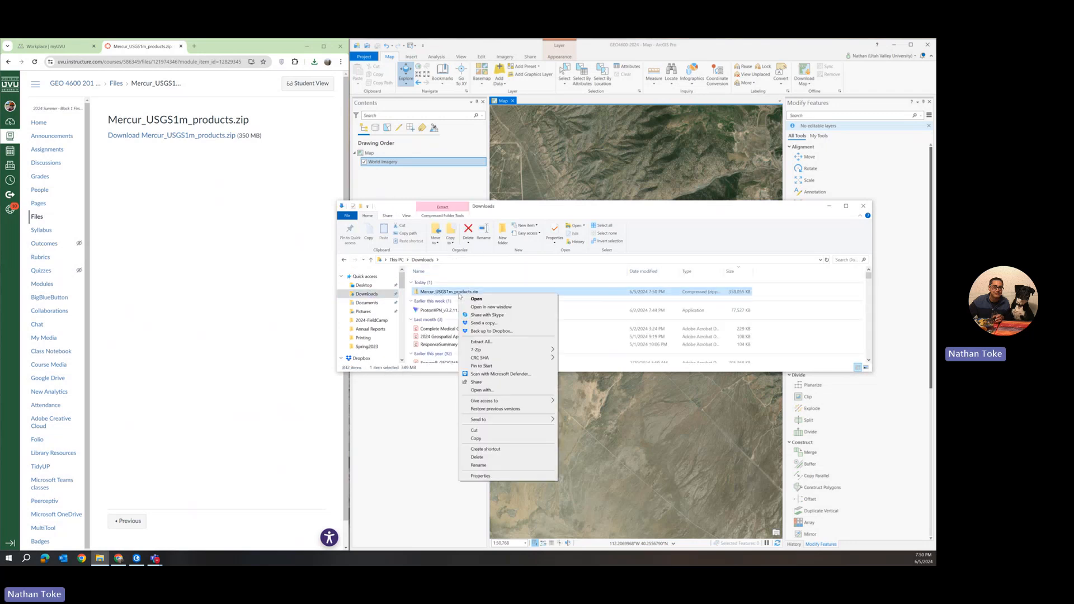
pyautogui.click(471, 430)
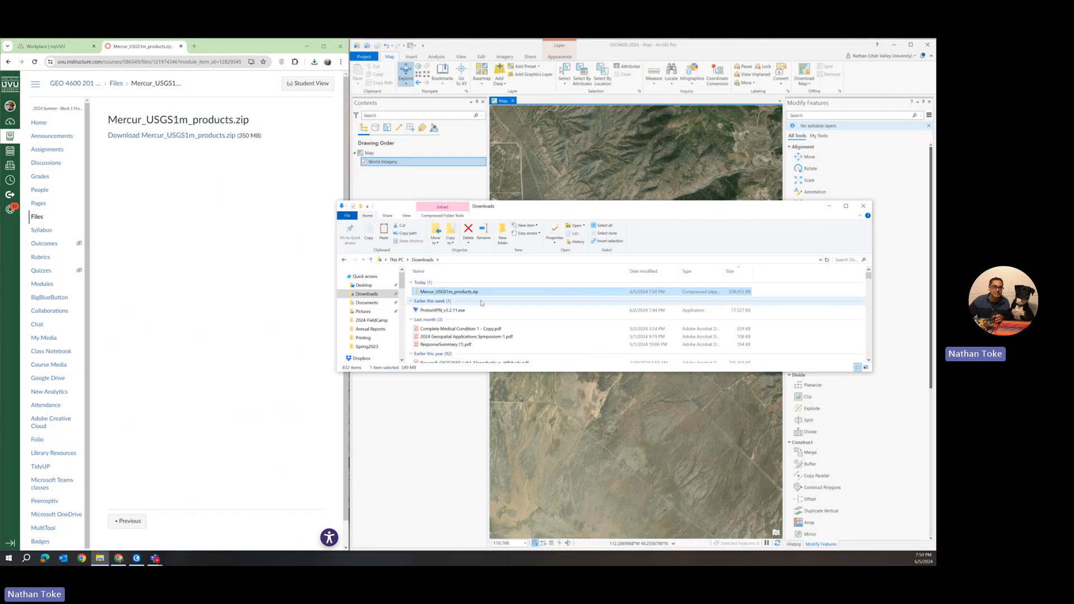
# Paste the zip file into the OneDrive (My Files) folder
pyautogui.click(344, 260)
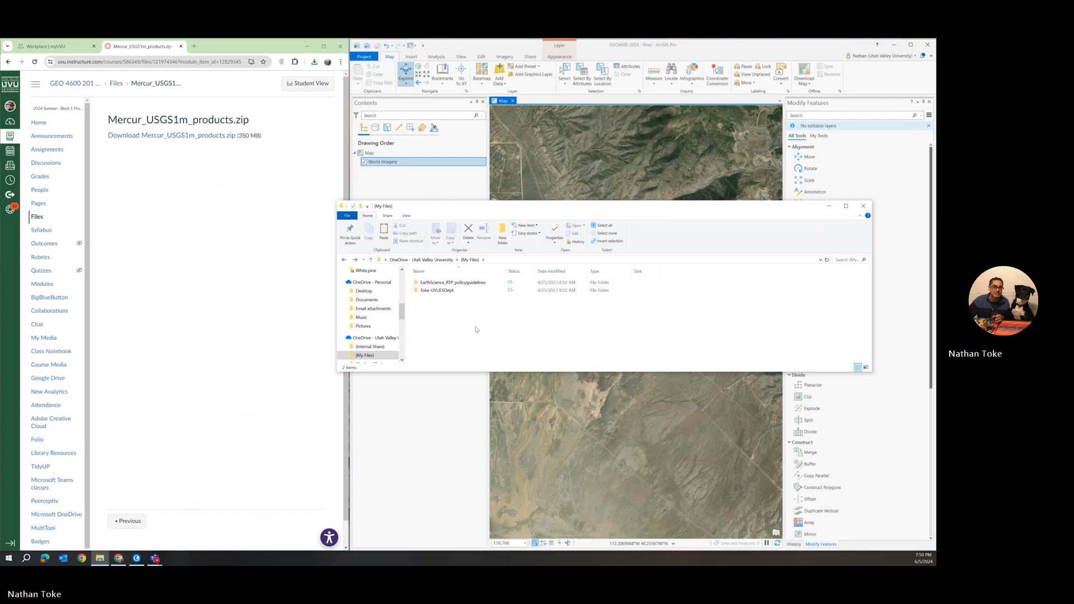
pyautogui.rightClick(457, 331)
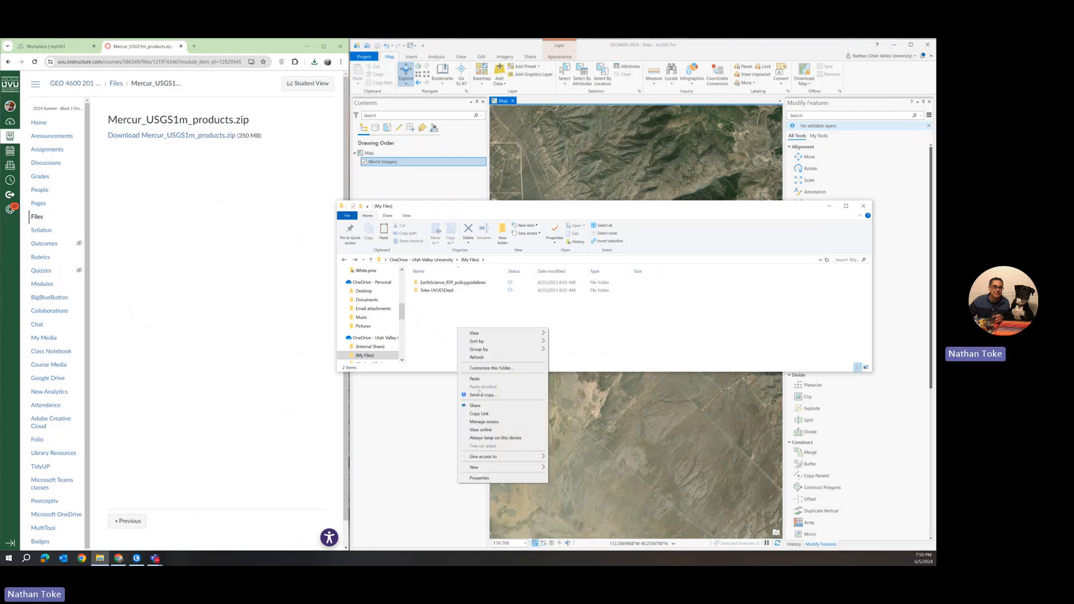
pyautogui.click(475, 379)
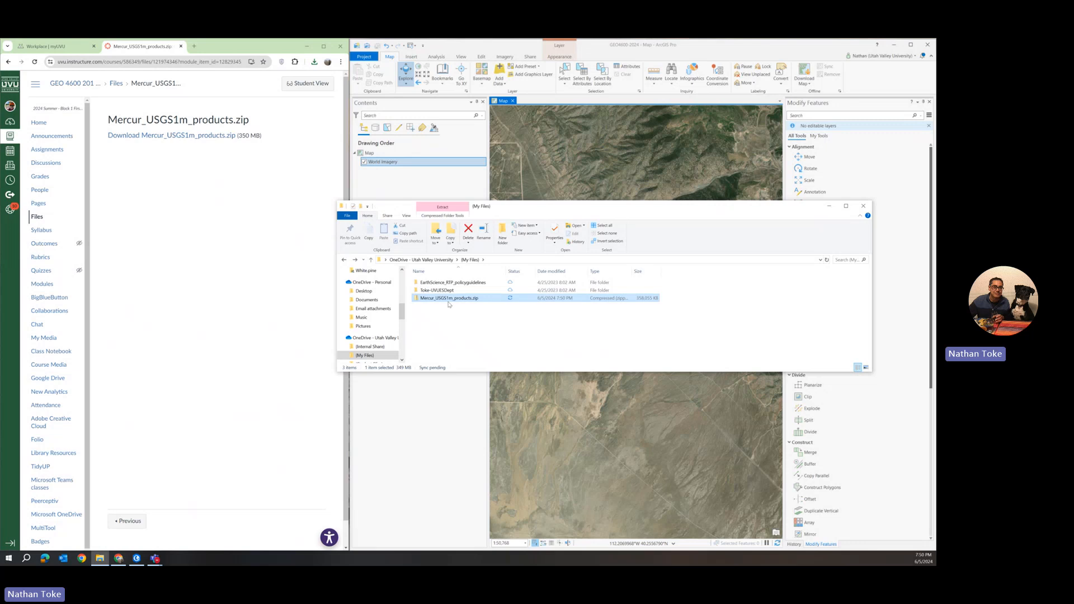
# Extract all contents of Mercur_USGS1m_products.zip into its default folder in My Files
pyautogui.rightClick(447, 301)
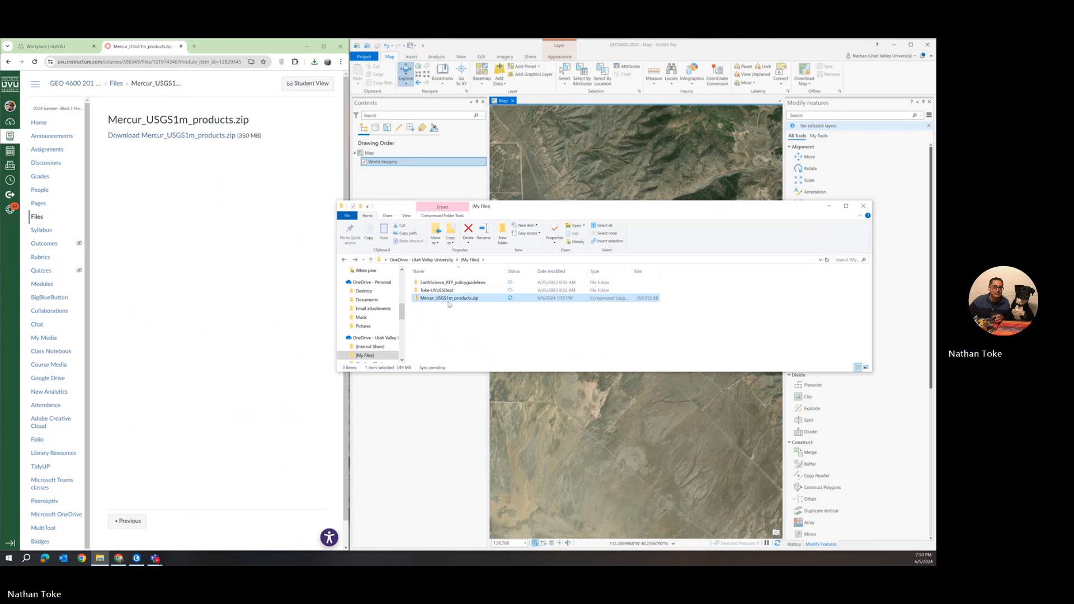
pyautogui.rightClick(448, 301)
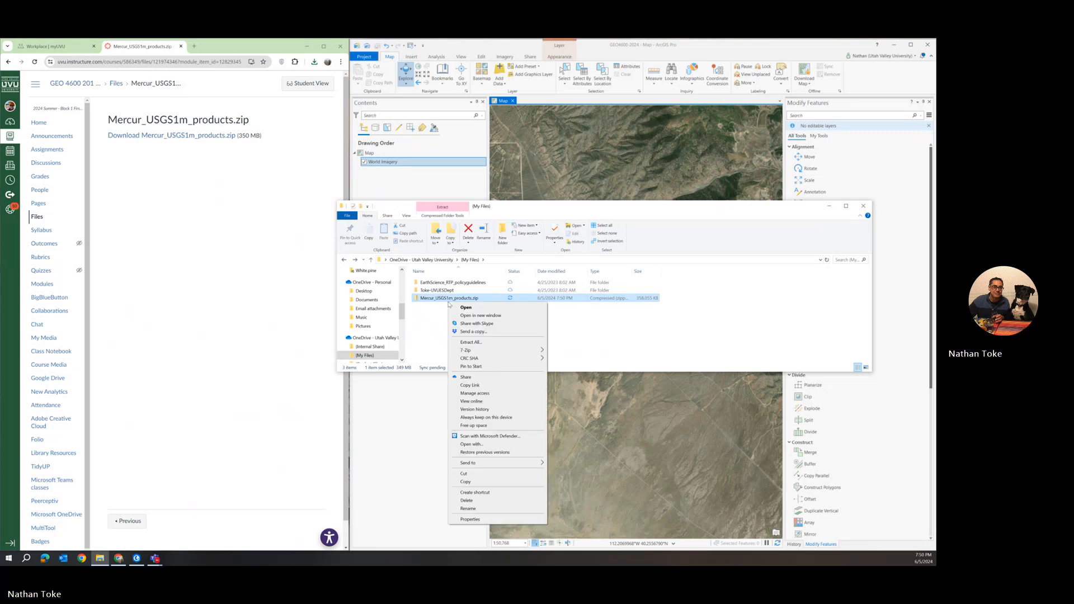
pyautogui.click(480, 344)
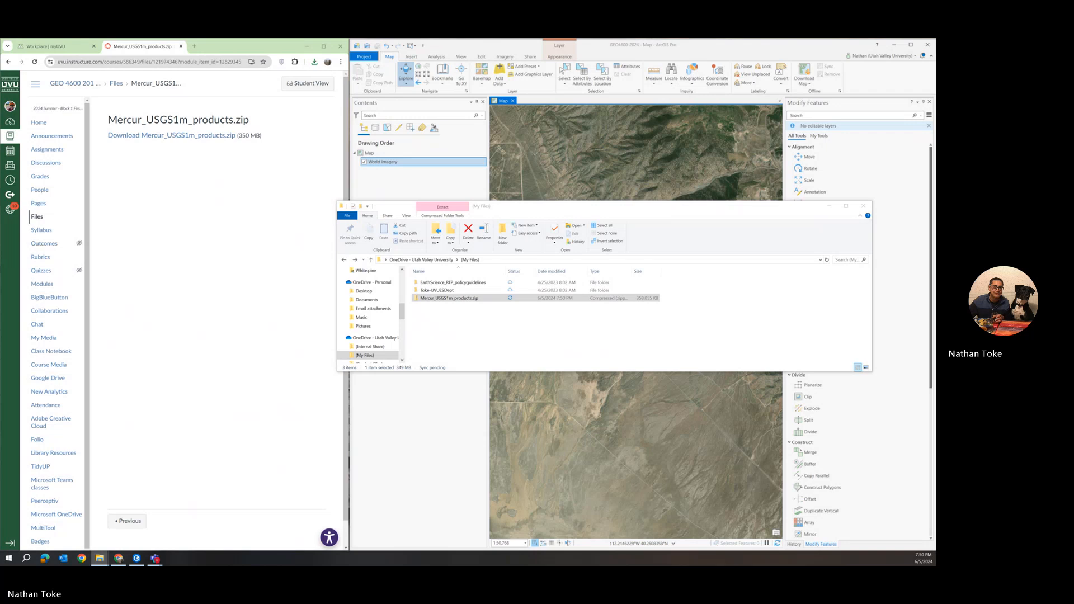
pyautogui.moveTo(804, 374); pyautogui.dragTo(606, 295)
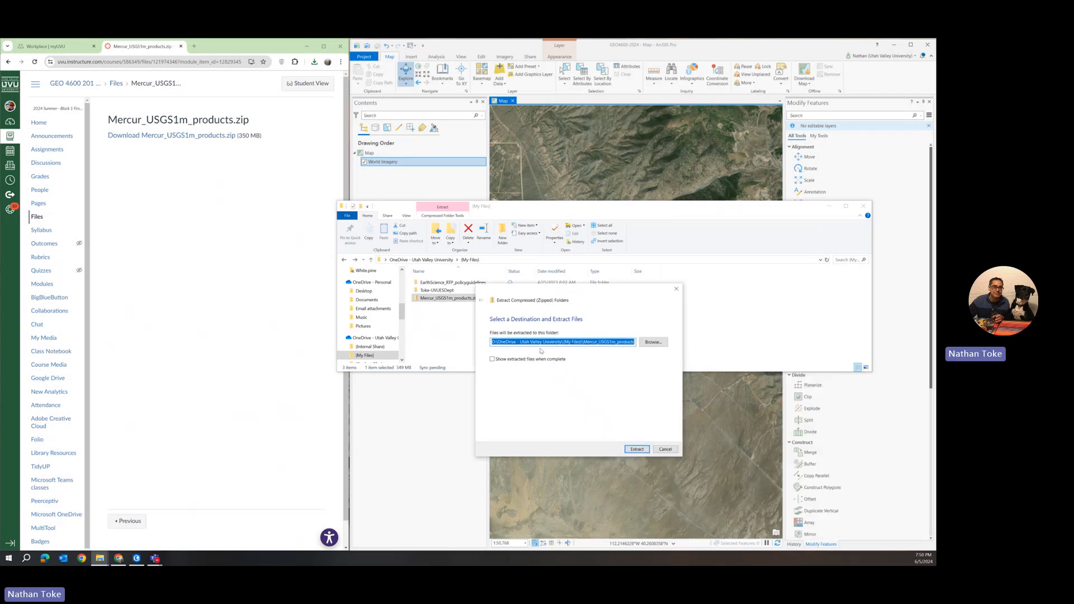
pyautogui.click(634, 449)
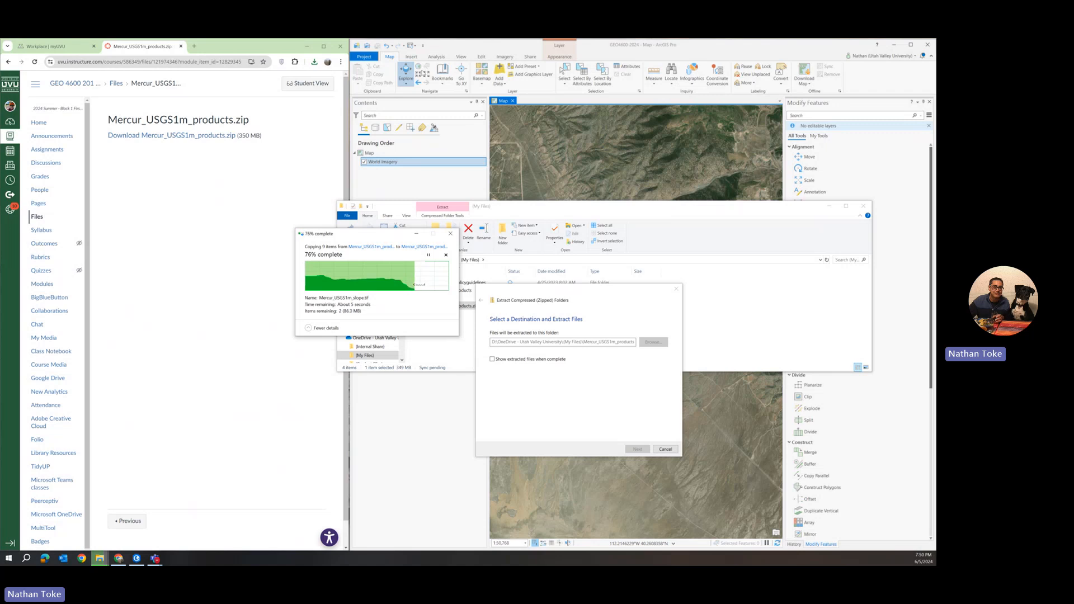
# Save the ArcGIS Pro project as a new project in the OneDrive (My Files) folder, named with your surname followed by GEO46002024W
pyautogui.click(616, 52)
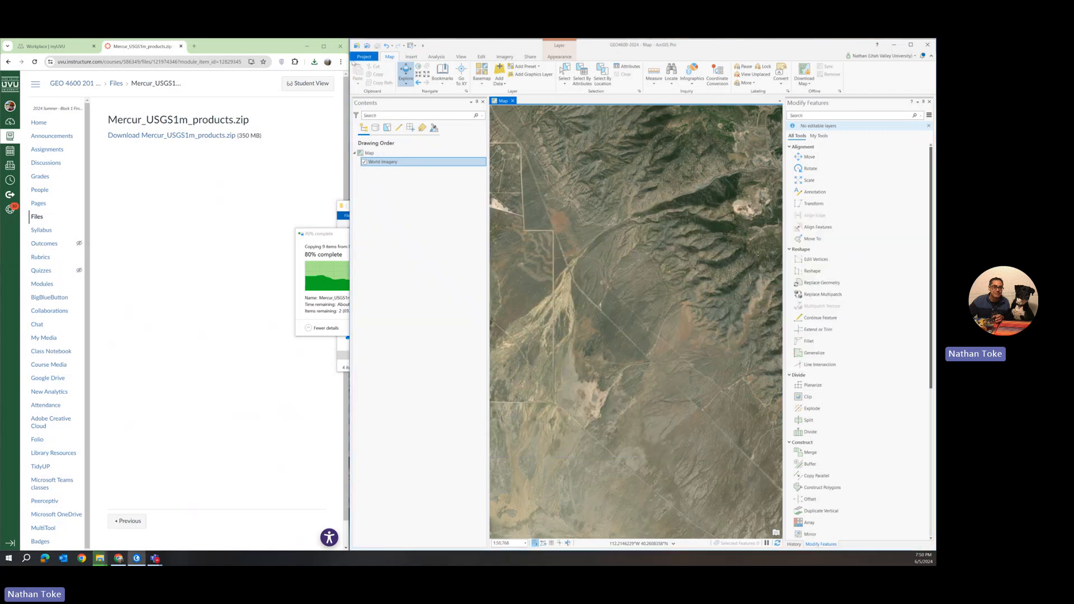
pyautogui.moveTo(630, 45); pyautogui.dragTo(630, 91)
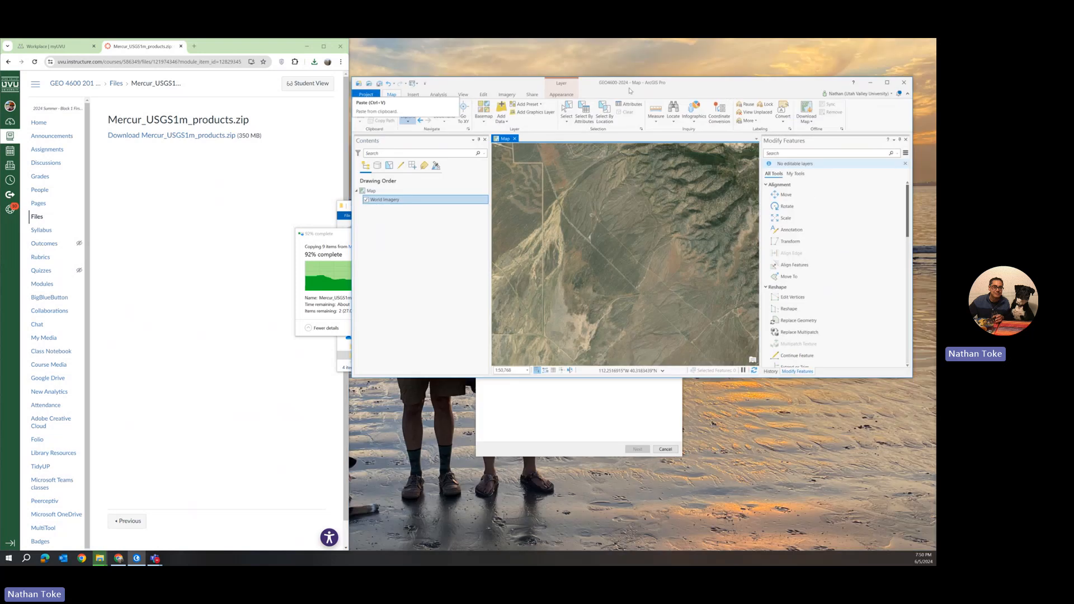
pyautogui.click(366, 97)
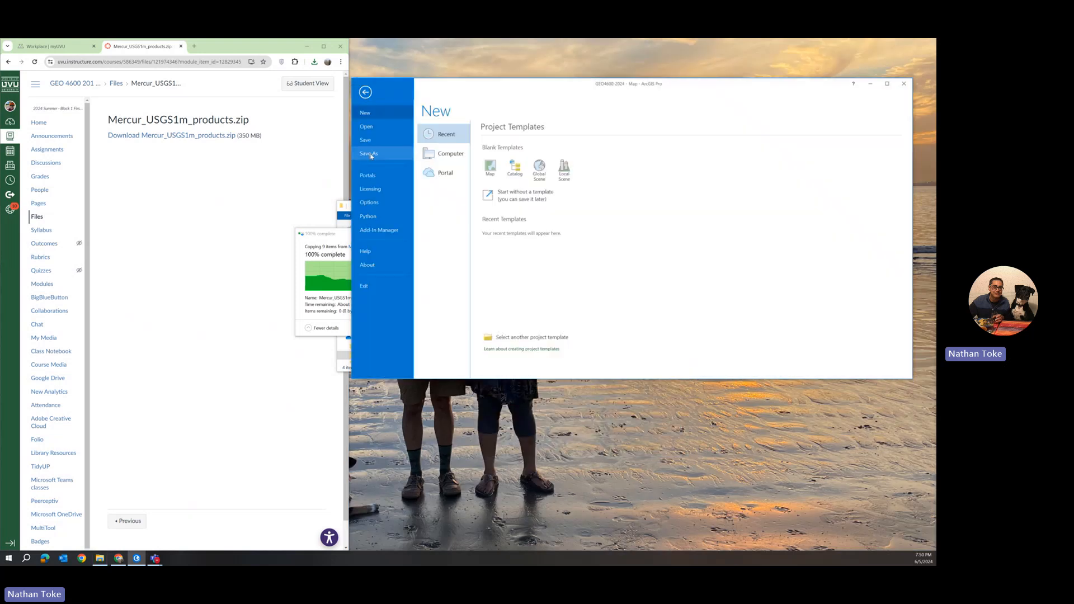
pyautogui.click(380, 151)
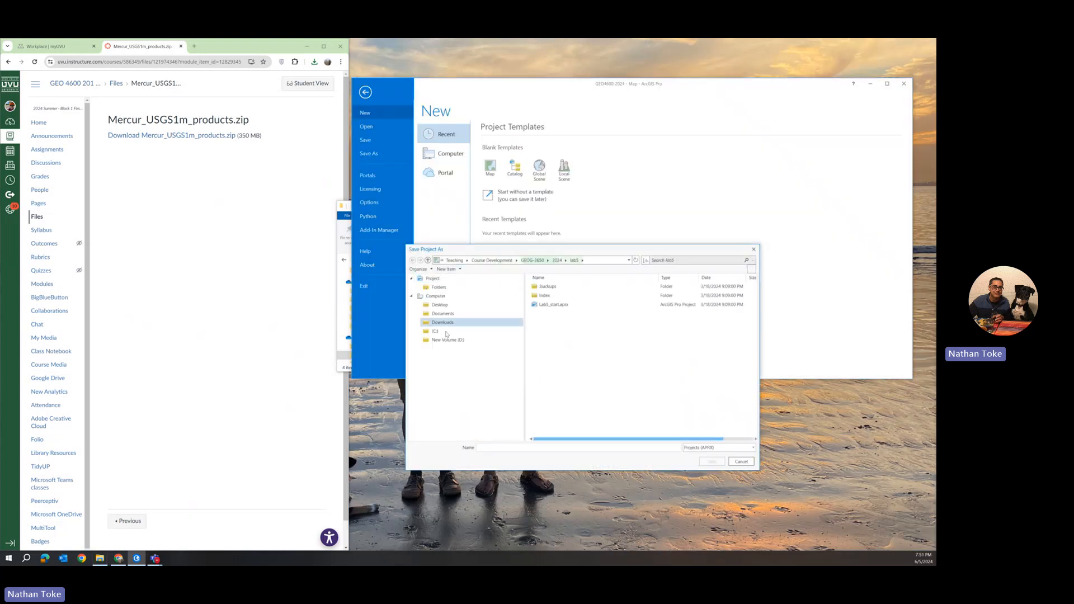
pyautogui.click(446, 343)
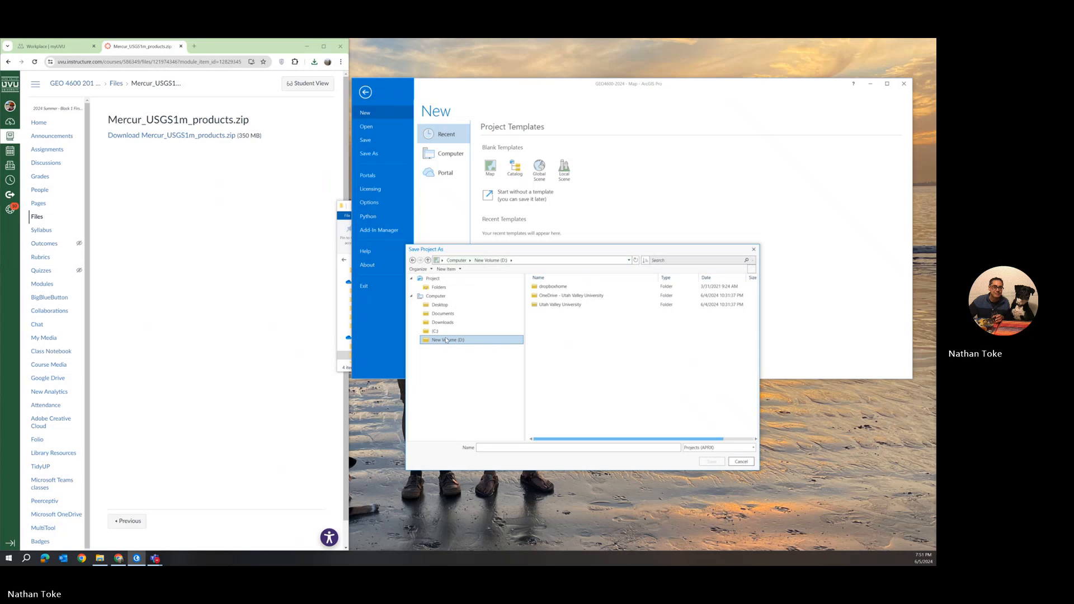
pyautogui.doubleClick(557, 297)
pyautogui.doubleClick(558, 297)
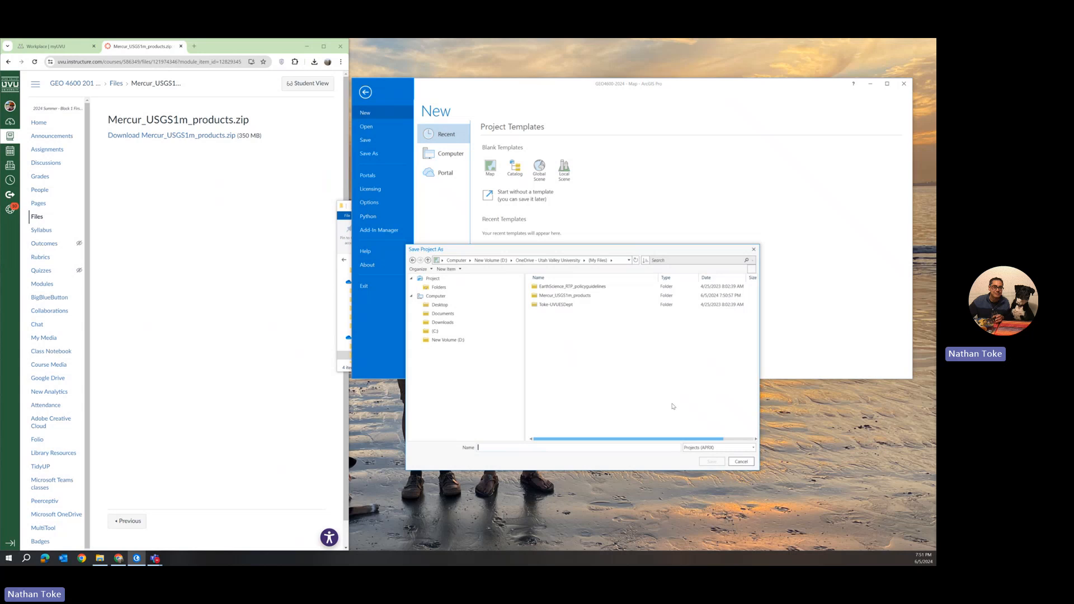
pyautogui.write('Toke_')
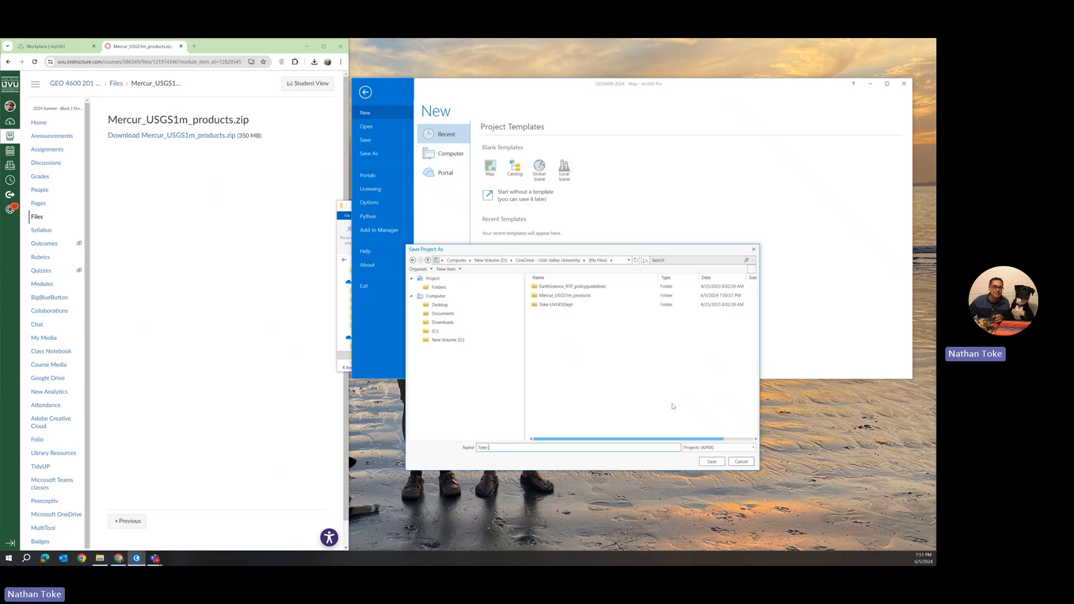
pyautogui.write('GEO46002024W5')
pyautogui.click(711, 462)
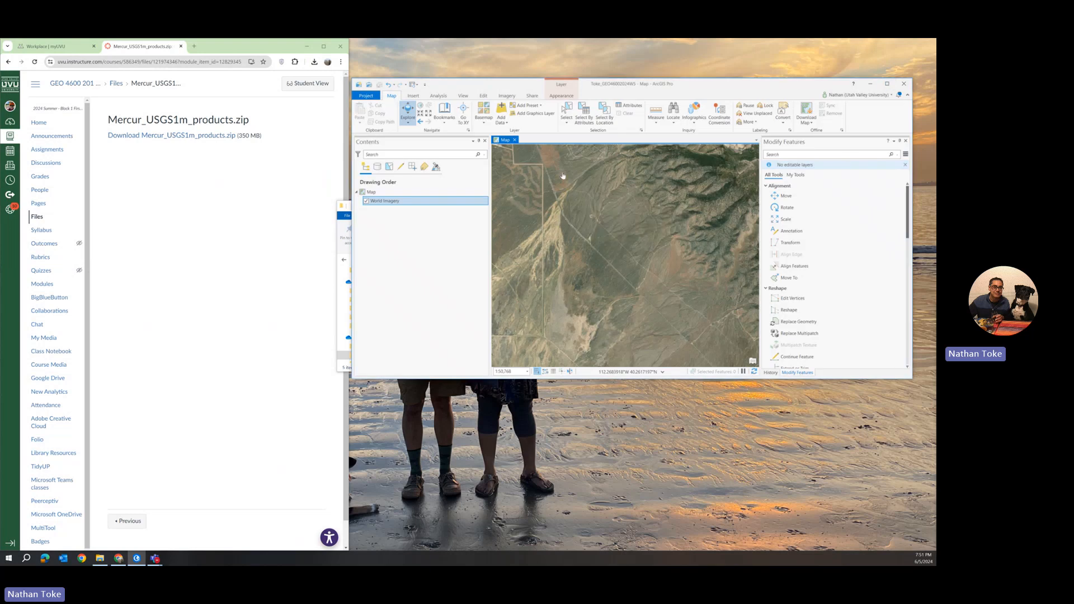
# Open the extracted Mercur_USGS1m_products folder in File Explorer
pyautogui.click(339, 255)
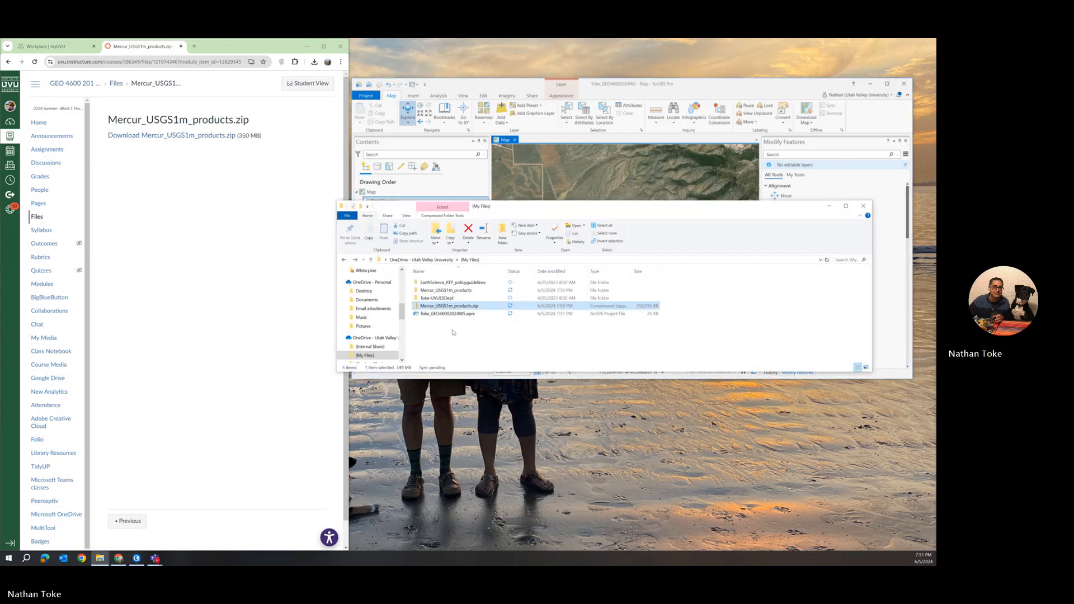
pyautogui.click(453, 332)
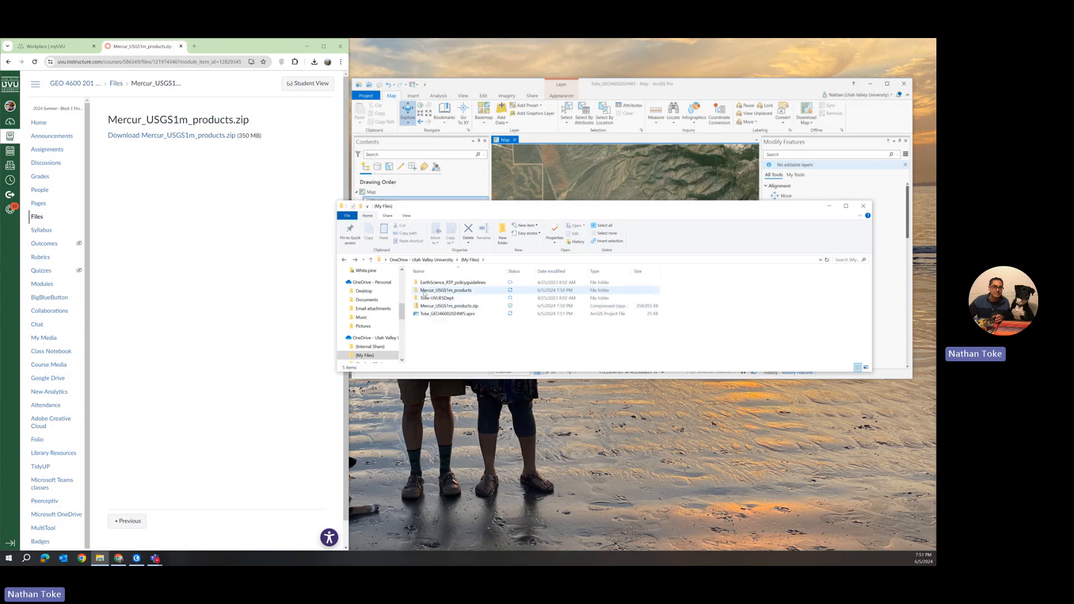
pyautogui.doubleClick(423, 291)
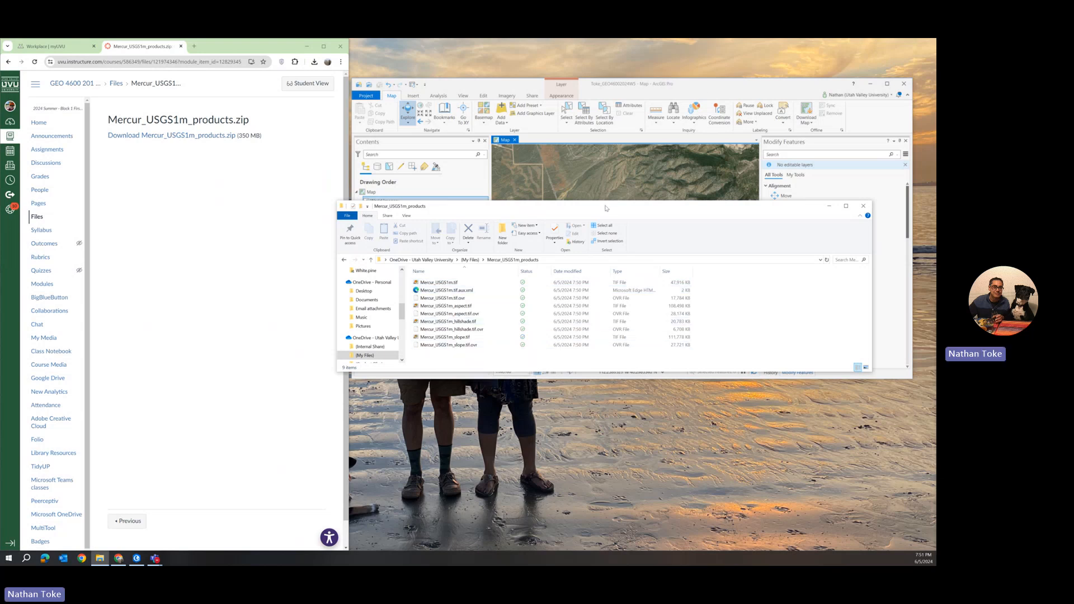
# Arrange File Explorer and ArcGIS Pro side by side, widening the ArcGIS Pro window
pyautogui.moveTo(605, 208); pyautogui.dragTo(31, 206)
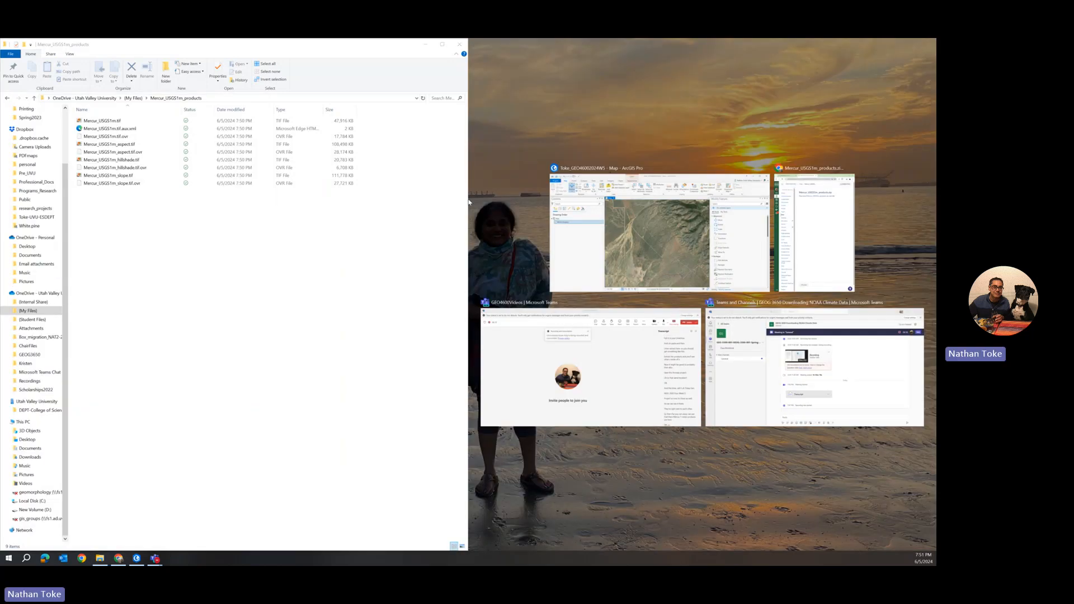
pyautogui.click(470, 202)
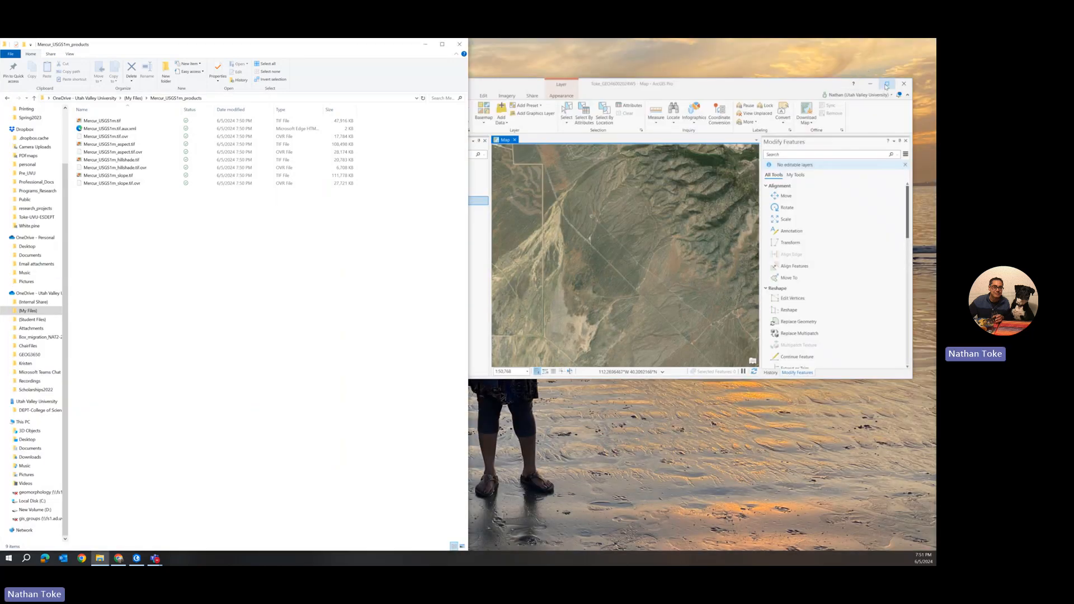
pyautogui.click(886, 84)
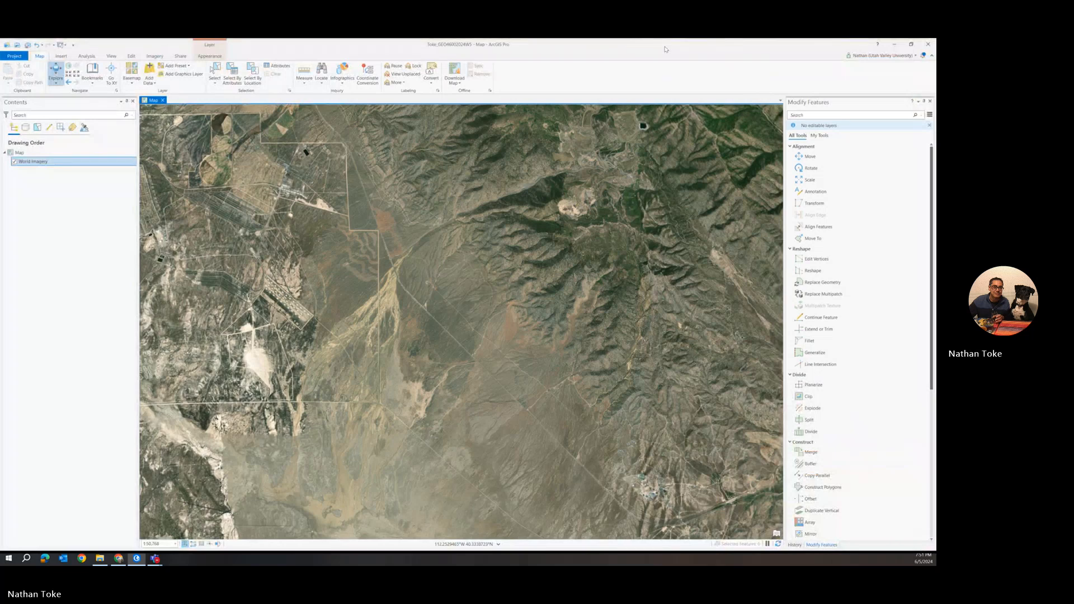
pyautogui.press('super+Left')
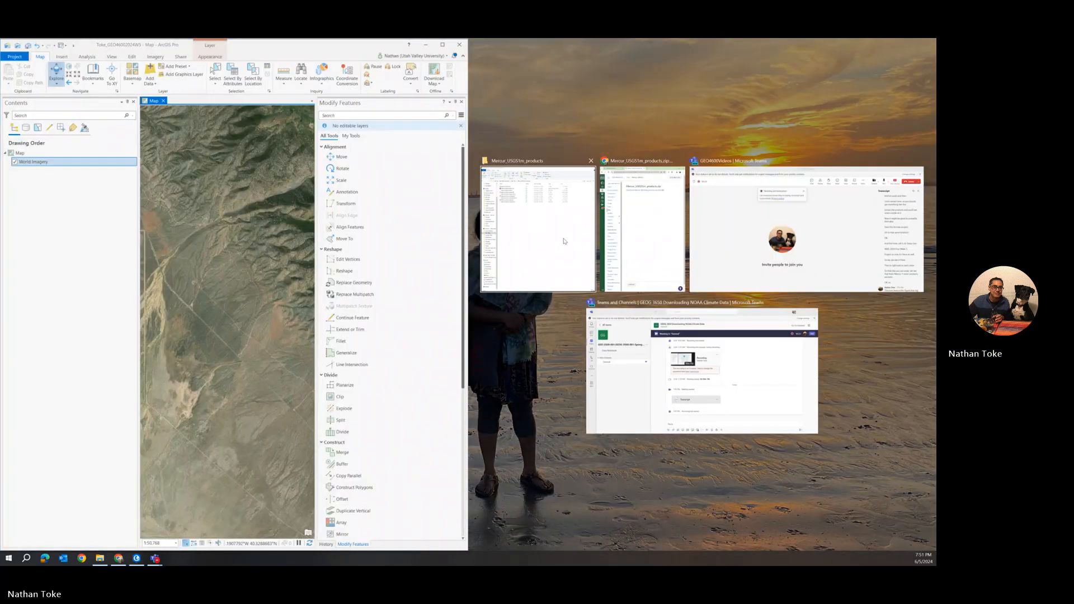
pyautogui.click(564, 241)
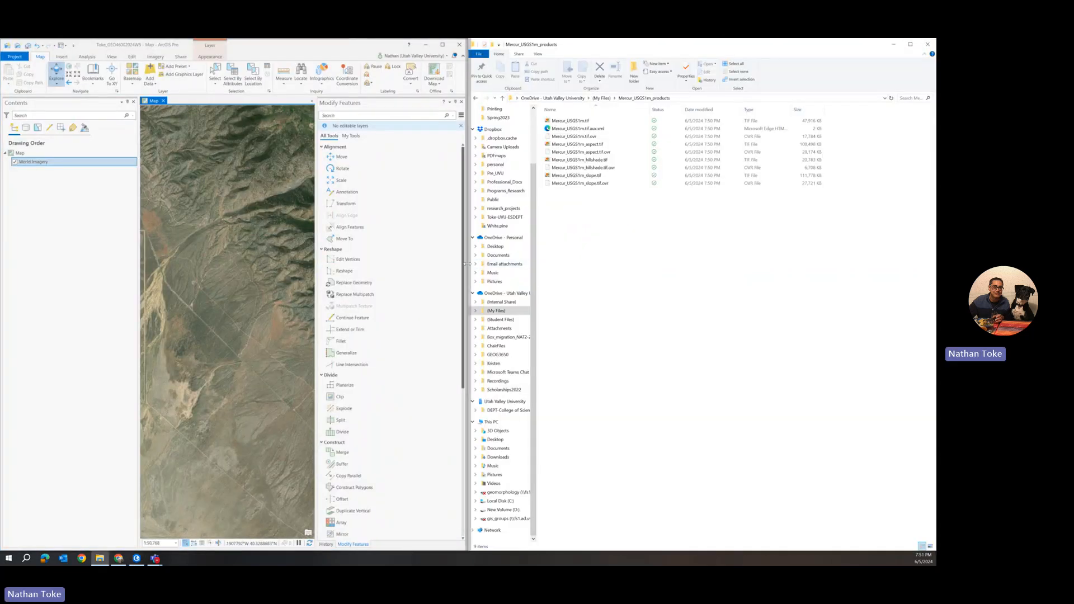
pyautogui.moveTo(469, 251); pyautogui.dragTo(604, 251)
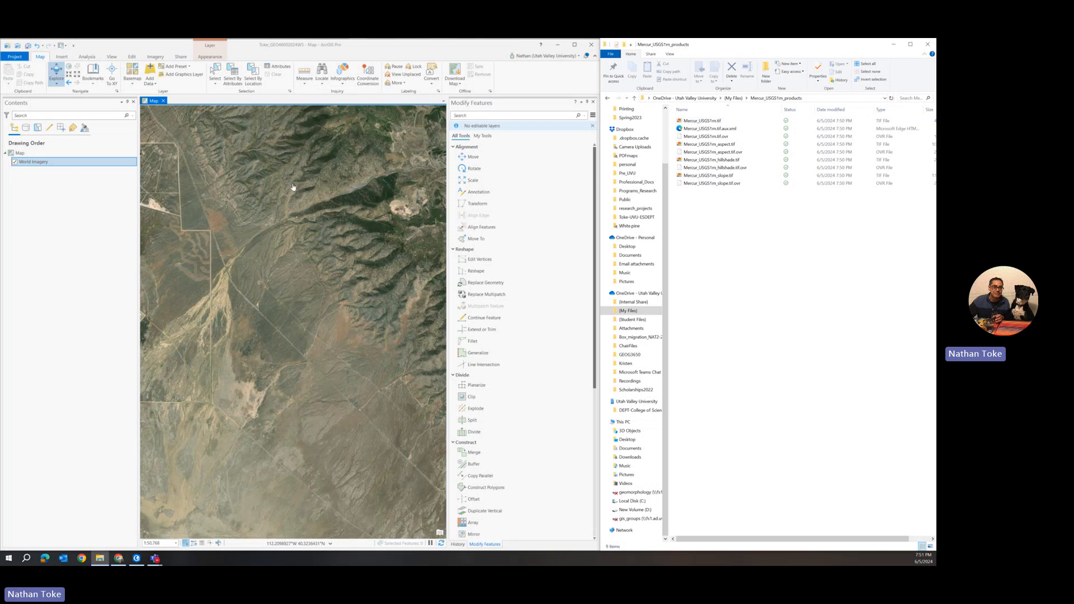
# Open the Catalog pane in ArcGIS Pro
pyautogui.click(63, 57)
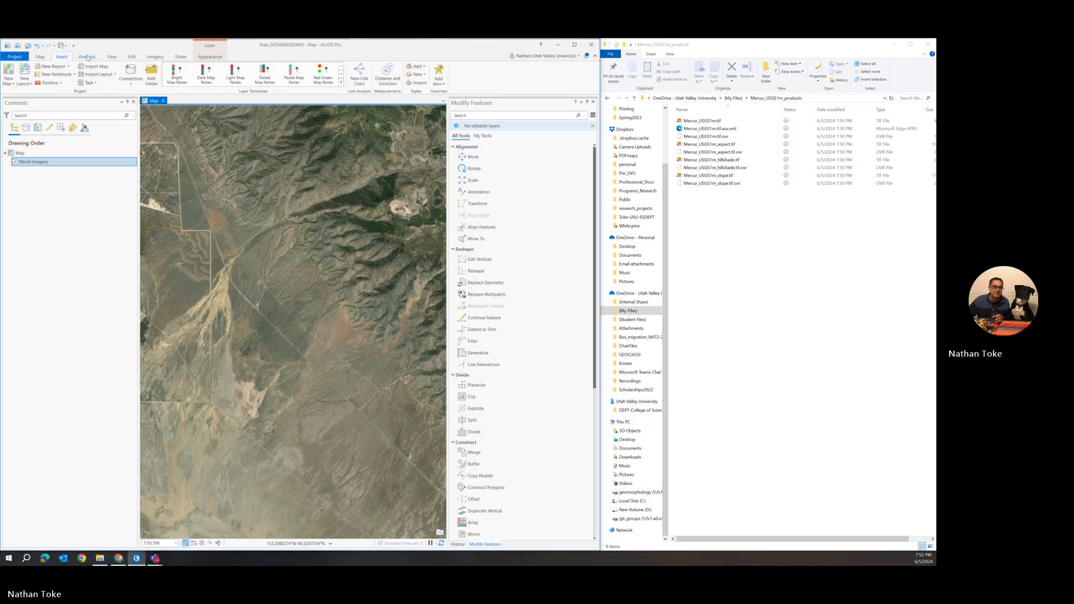
pyautogui.click(42, 57)
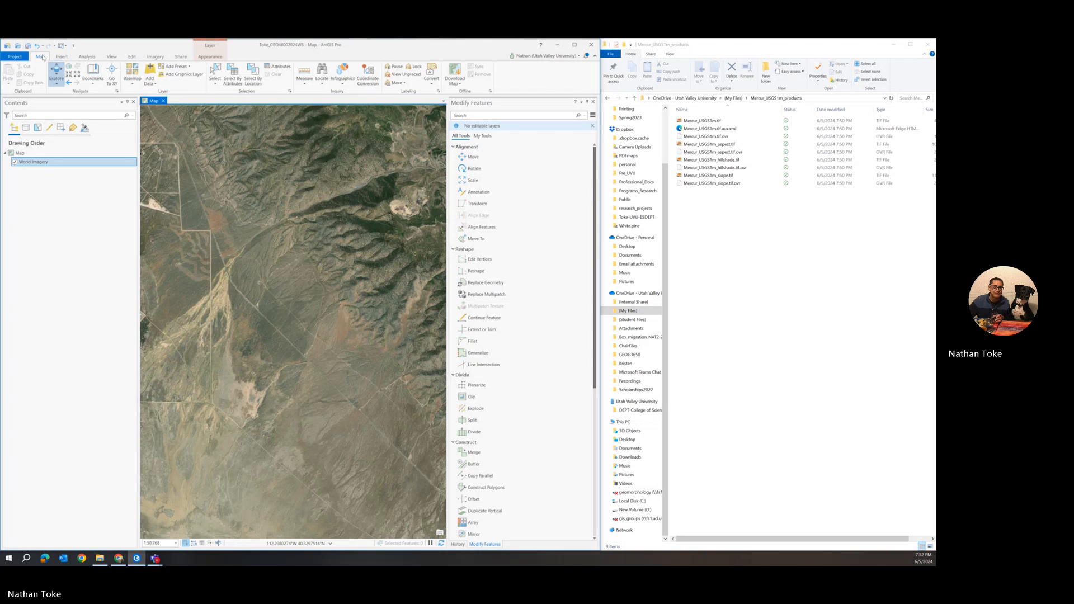
pyautogui.click(83, 58)
pyautogui.click(63, 58)
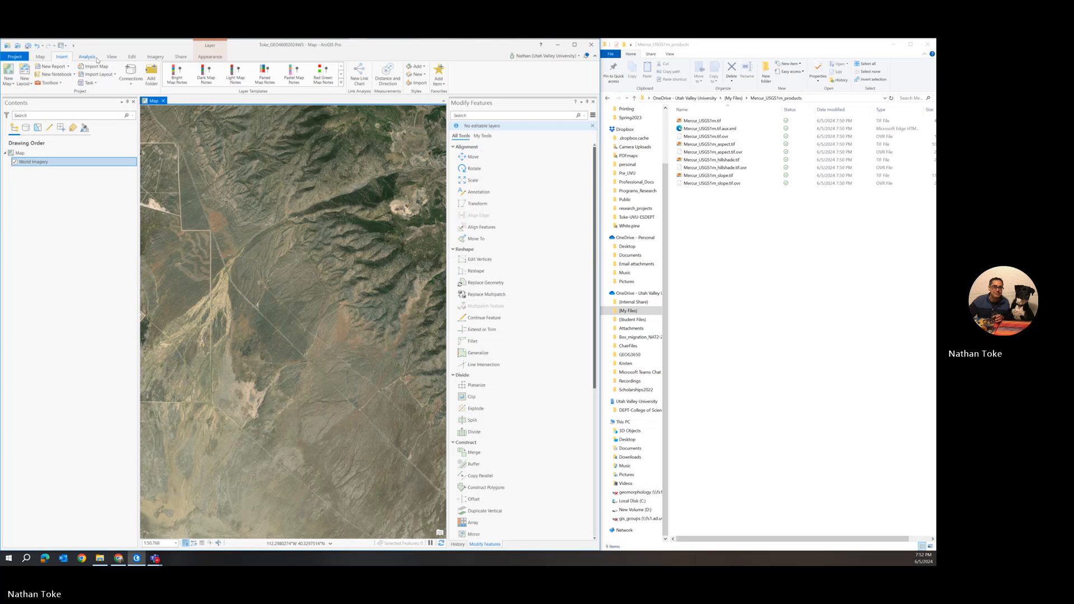
pyautogui.click(132, 58)
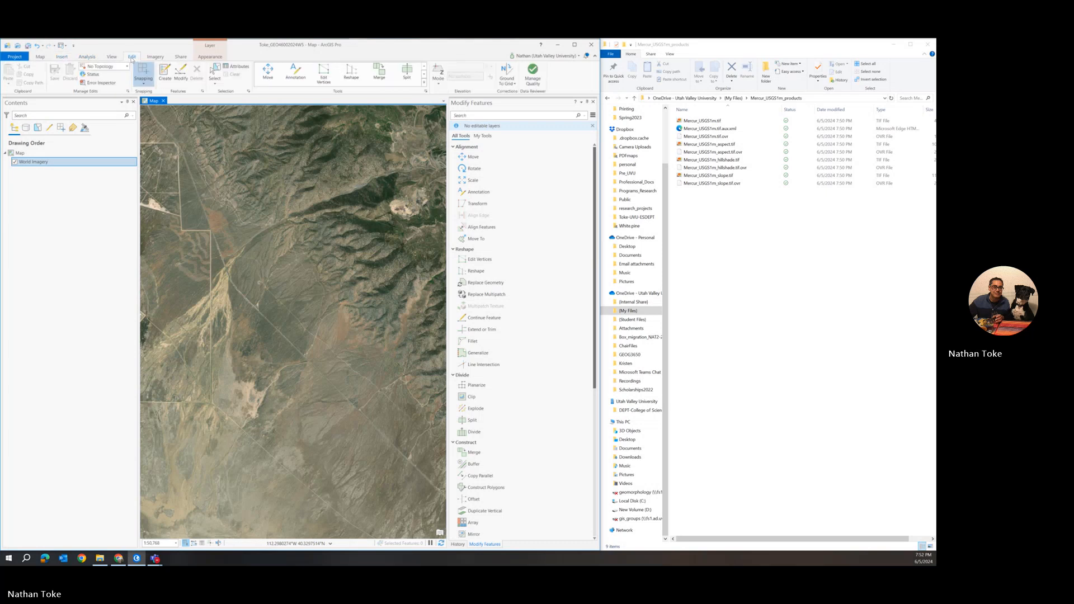
pyautogui.click(114, 56)
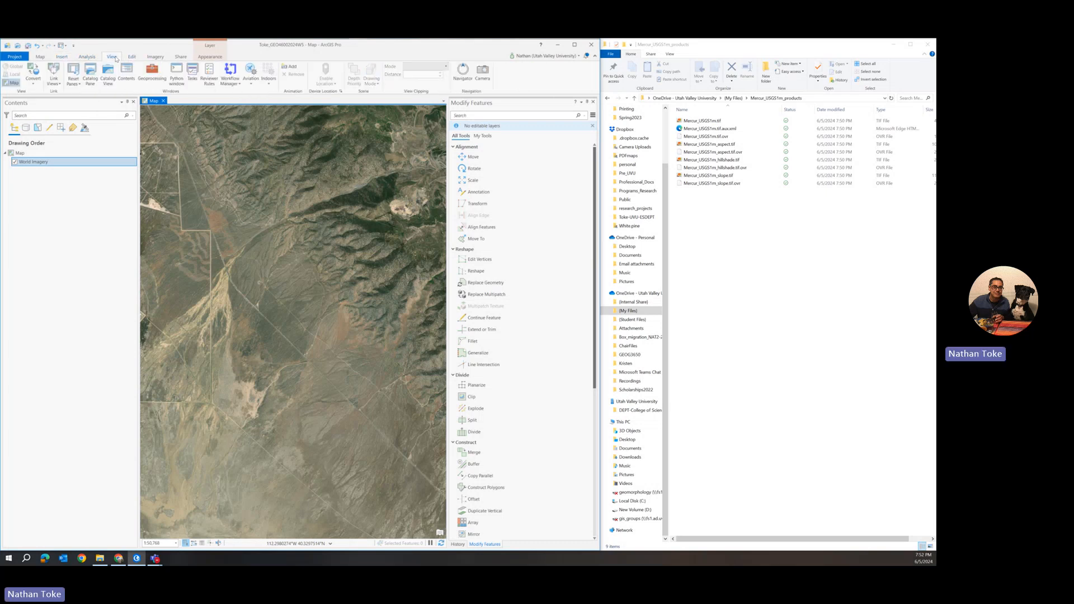
pyautogui.click(90, 78)
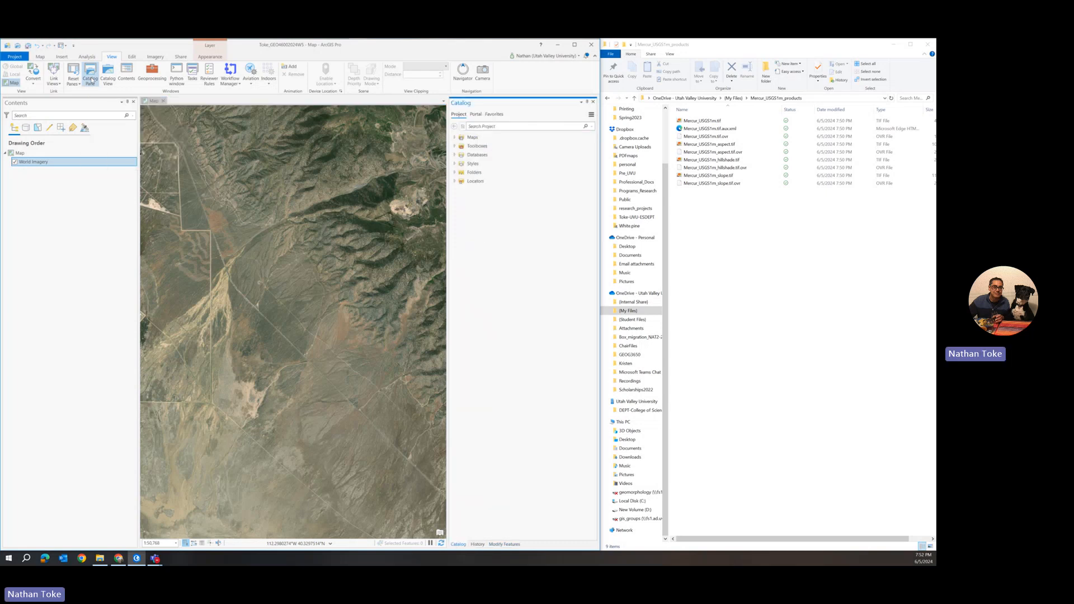
# Add a folder connection in the Catalog to the OneDrive – Utah Valley University (My Files) folder
pyautogui.click(454, 172)
pyautogui.click(483, 171)
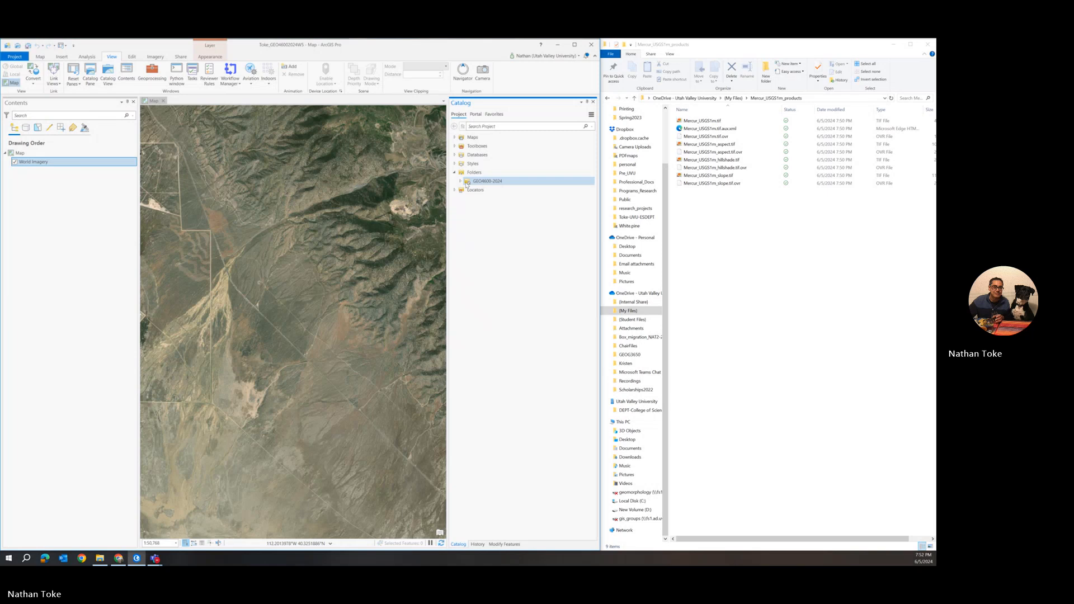
pyautogui.click(461, 181)
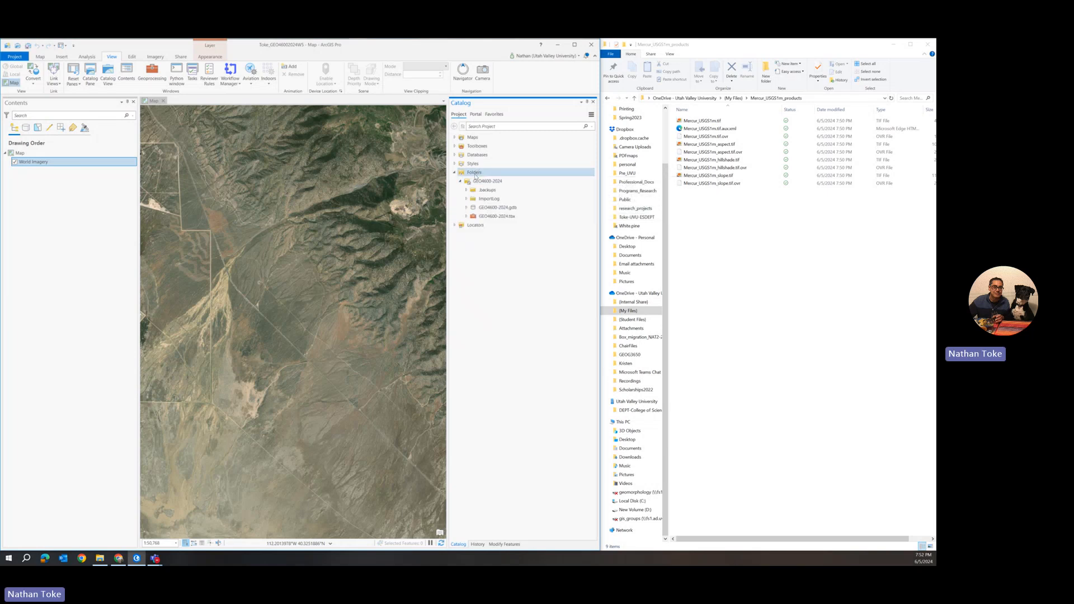
pyautogui.rightClick(474, 174)
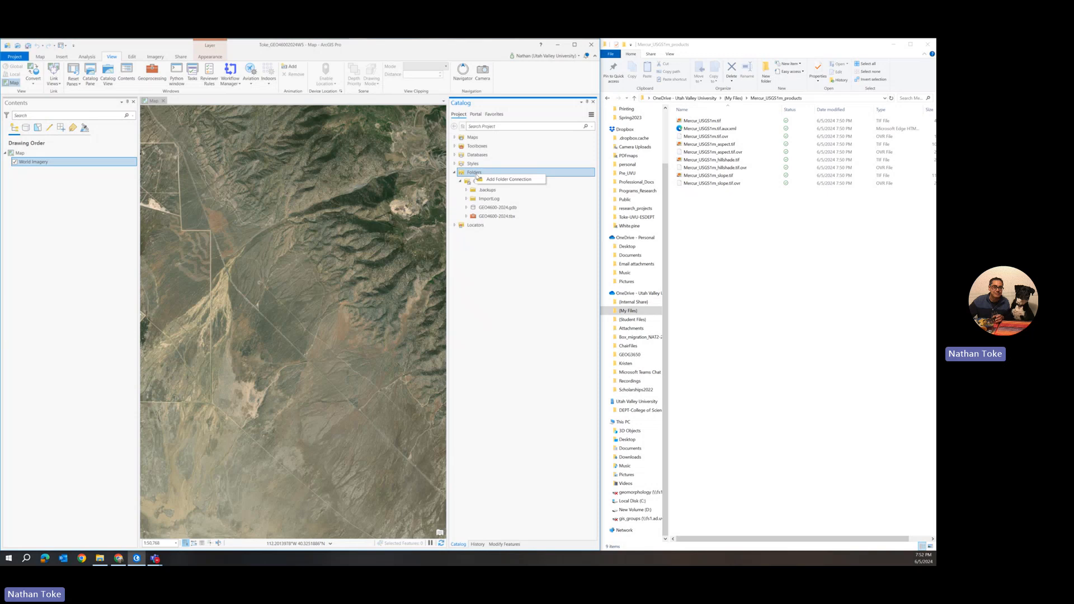
pyautogui.click(491, 180)
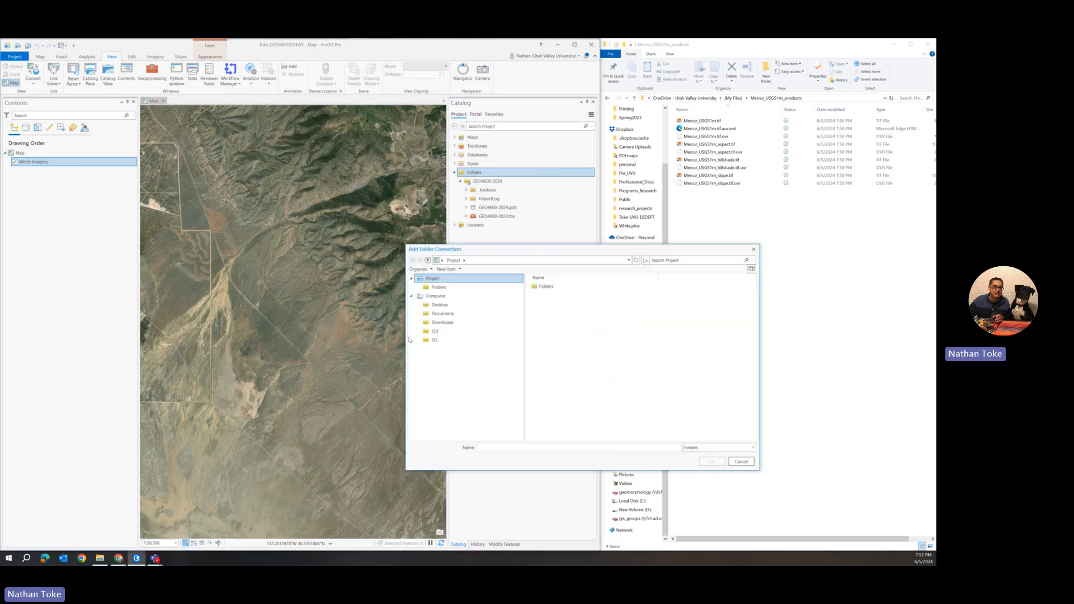
pyautogui.click(434, 340)
pyautogui.click(548, 297)
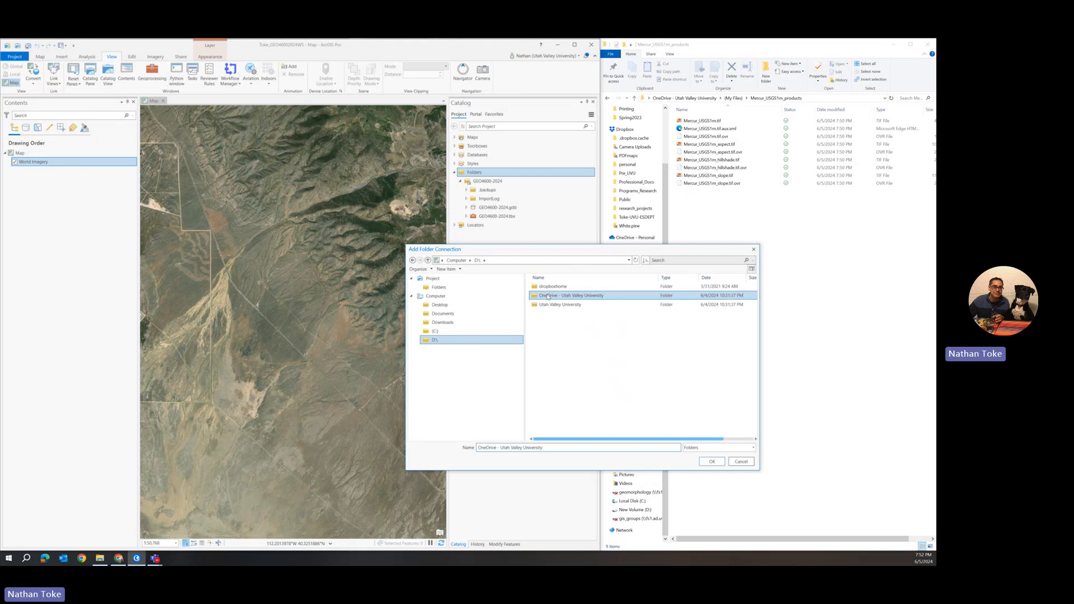
pyautogui.doubleClick(548, 296)
pyautogui.click(547, 296)
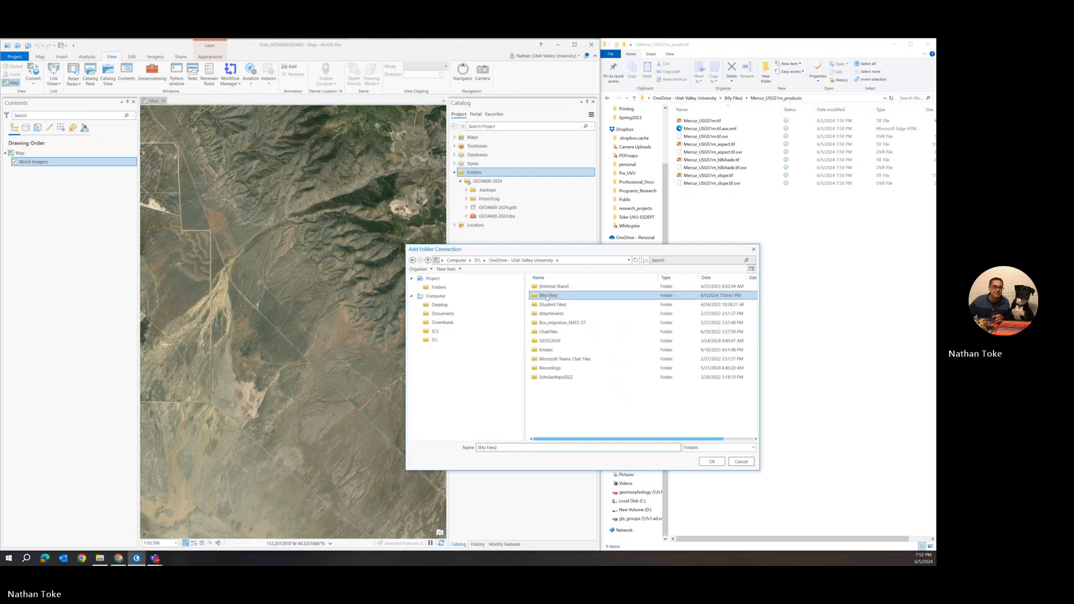
pyautogui.doubleClick(547, 296)
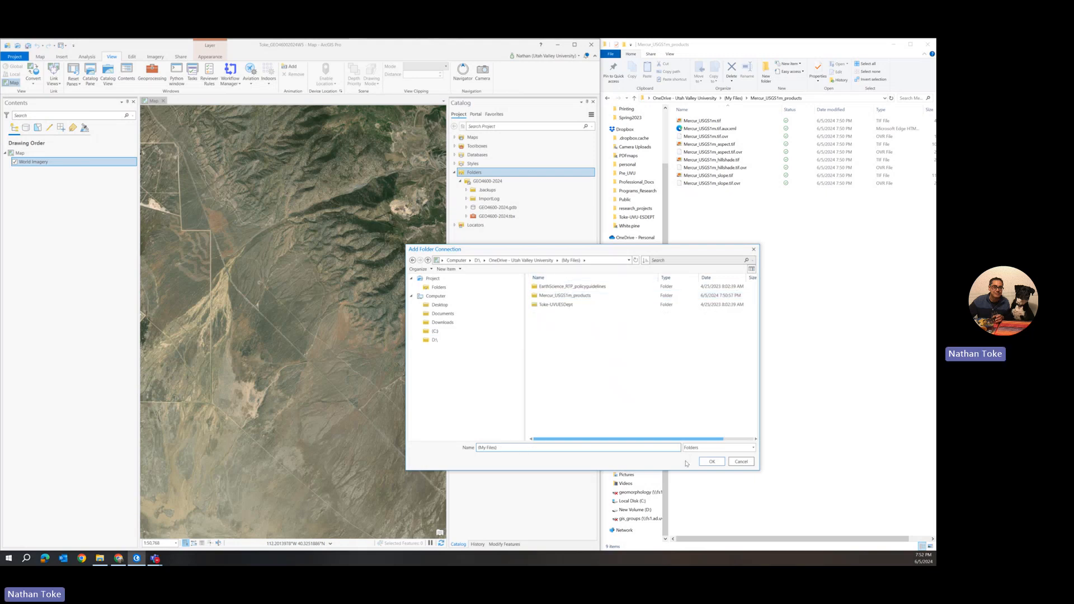
pyautogui.click(712, 462)
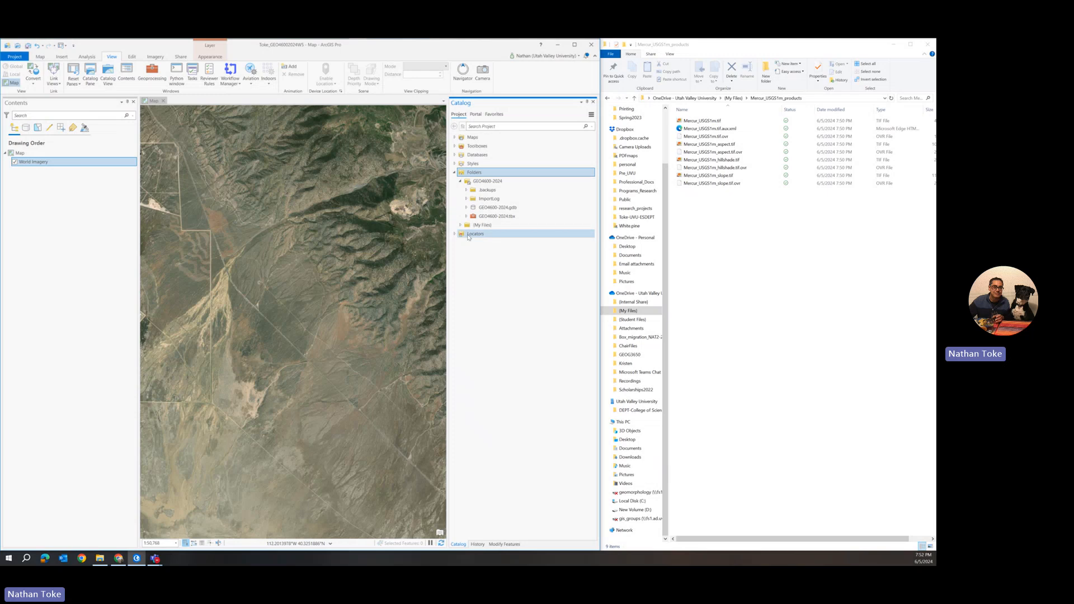
# Expand the Mercur_USGS1m_products folder and add Mercur_USGS1m.tif to the map
pyautogui.click(460, 225)
pyautogui.click(467, 243)
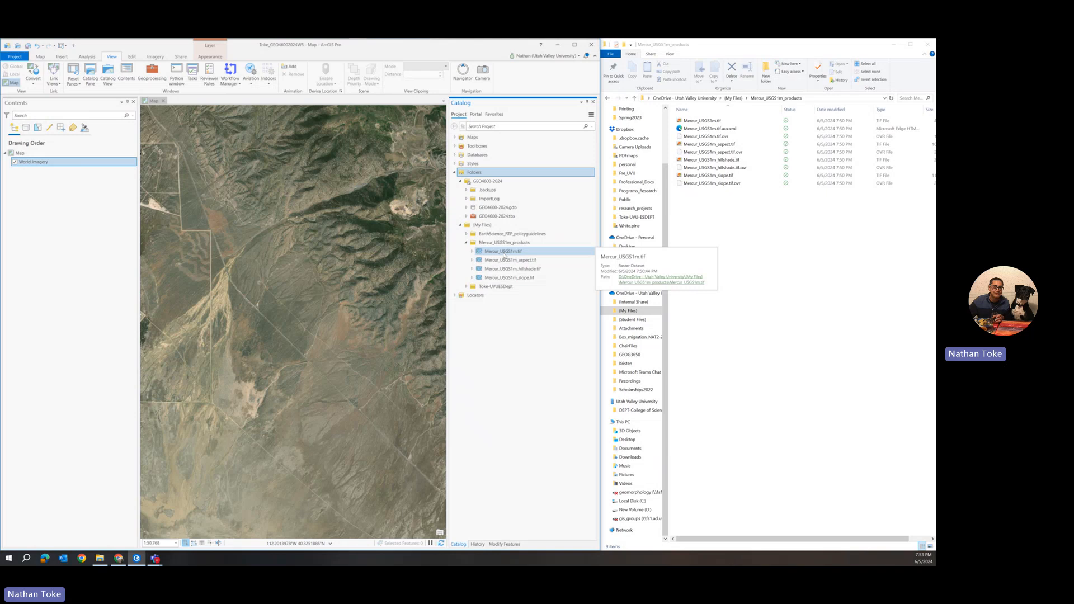
pyautogui.moveTo(504, 253); pyautogui.dragTo(94, 252)
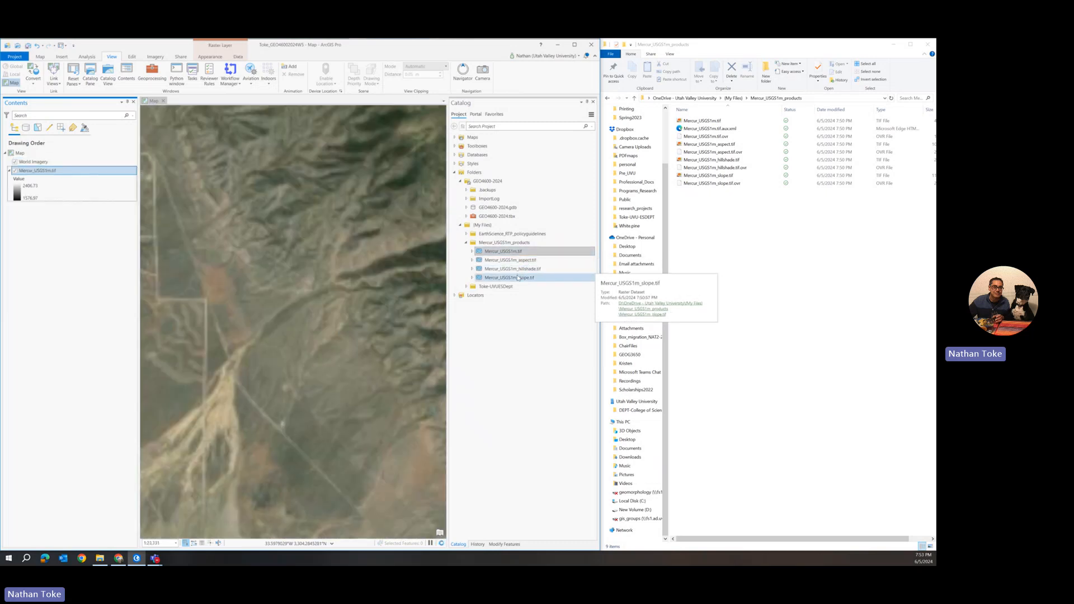
# Add the Mercur_USGS1m aspect, hillshade and slope rasters from the Catalog to the current map
pyautogui.click(511, 260)
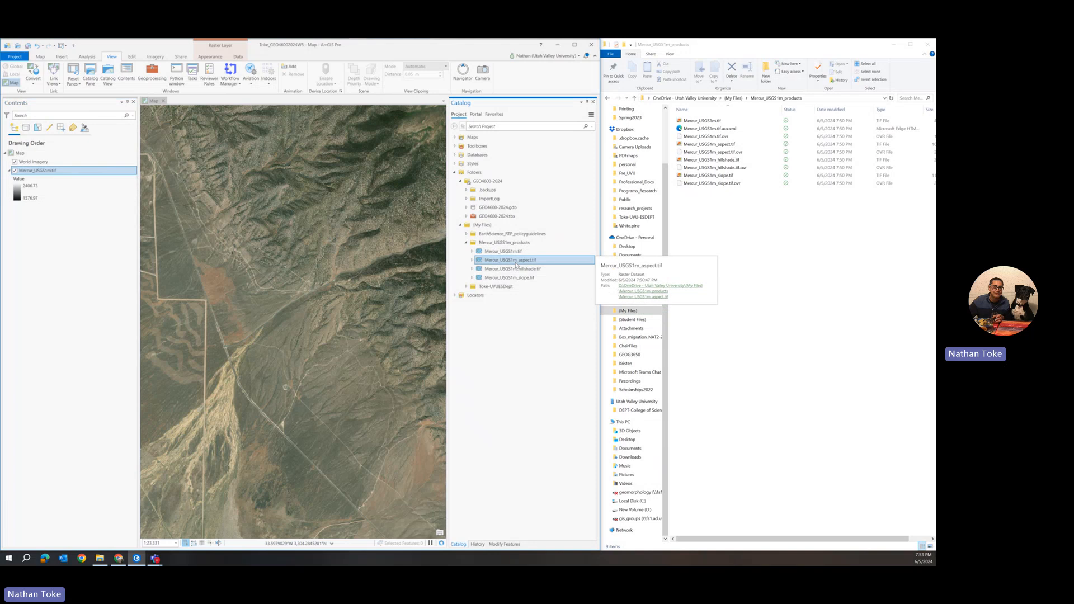
pyautogui.keyDown('shift'); pyautogui.click(516, 279); pyautogui.keyUp('shift')
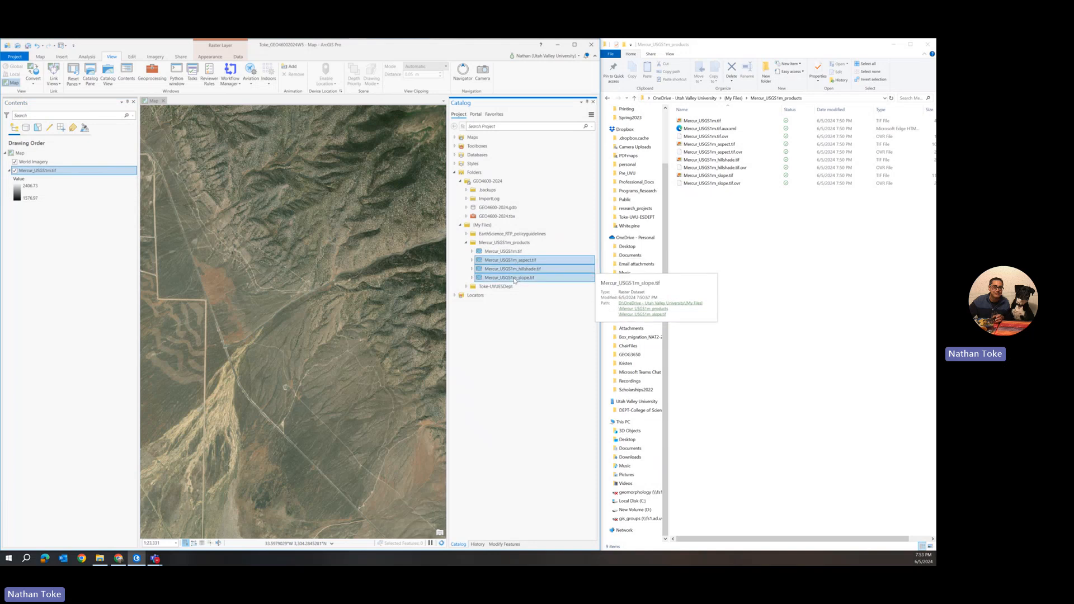
pyautogui.rightClick(515, 281)
pyautogui.click(532, 286)
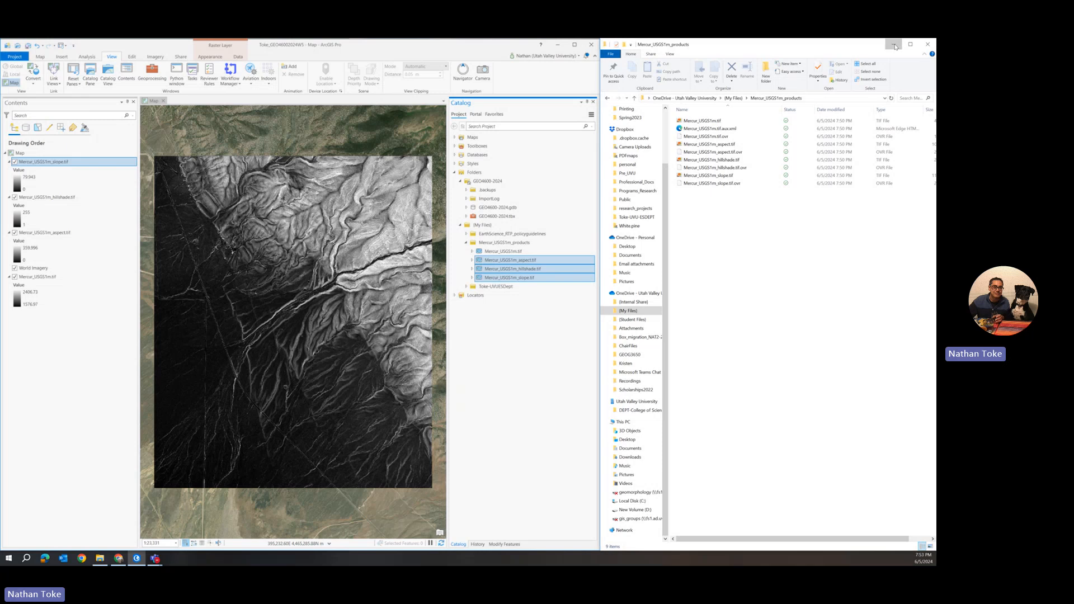
# Minimize File Explorer, maximize the ArcGIS Pro window and save the project
pyautogui.click(898, 47)
pyautogui.click(575, 45)
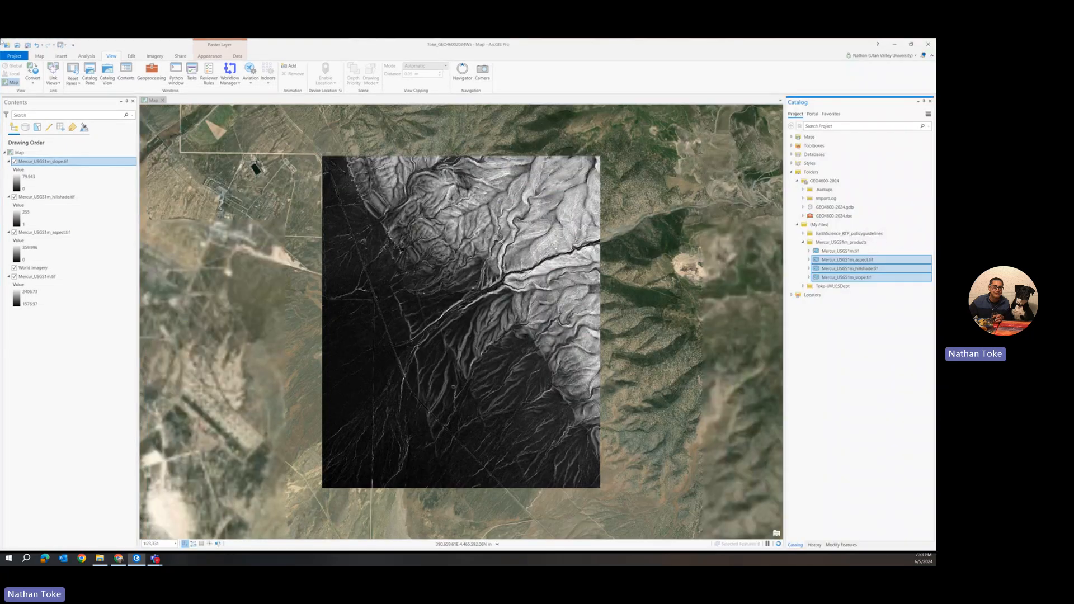
pyautogui.hotkey('ctrl', 's')
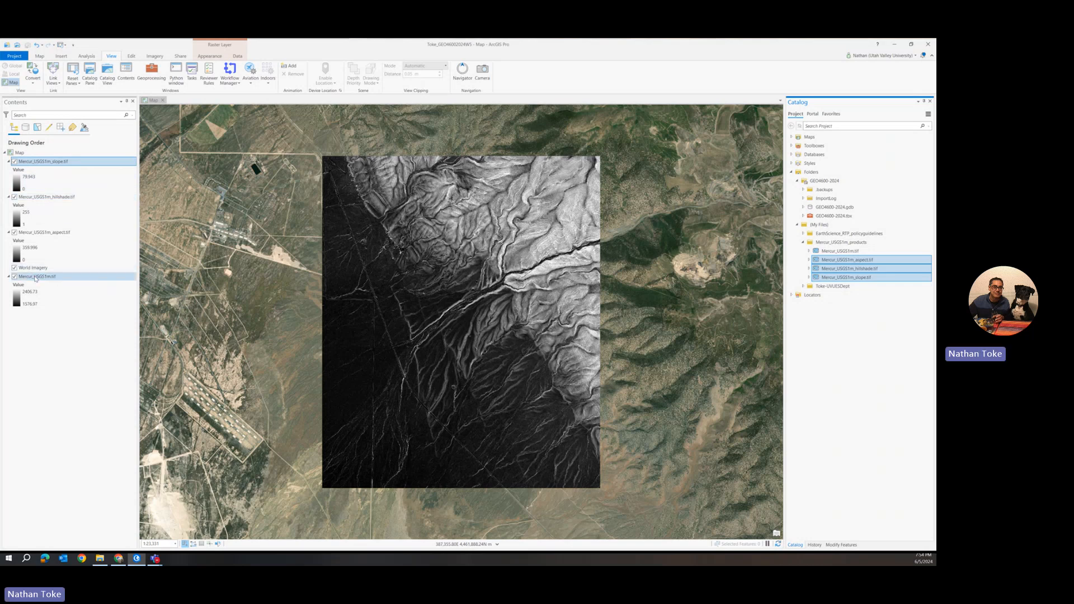
# Move Mercur_USGS1m.tif above World Imagery and apply a green-to-brown elevation color scheme to it
pyautogui.moveTo(35, 278); pyautogui.dragTo(34, 265)
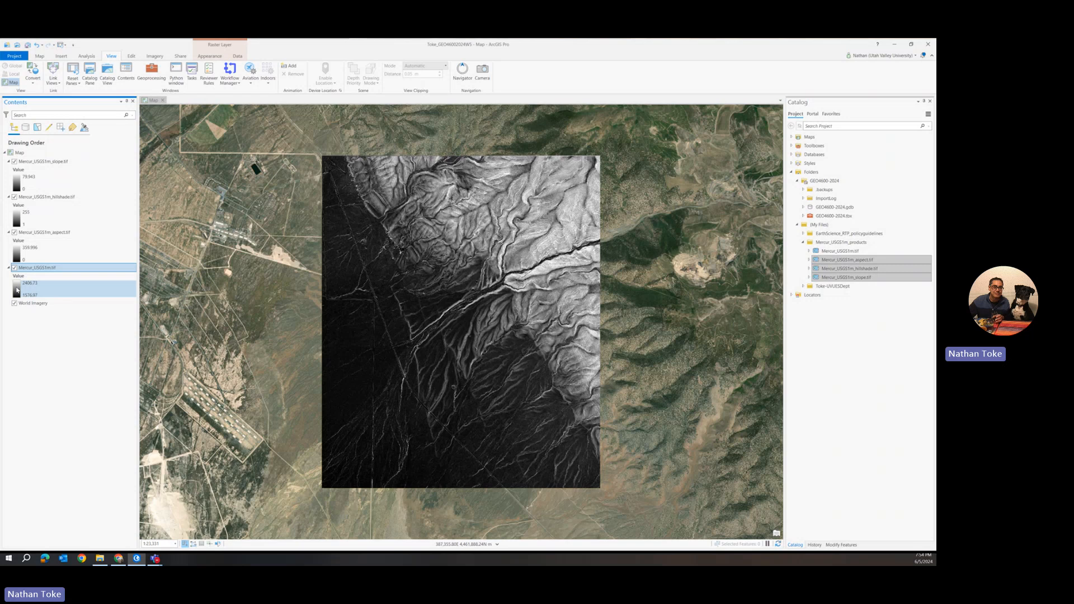
pyautogui.click(16, 290)
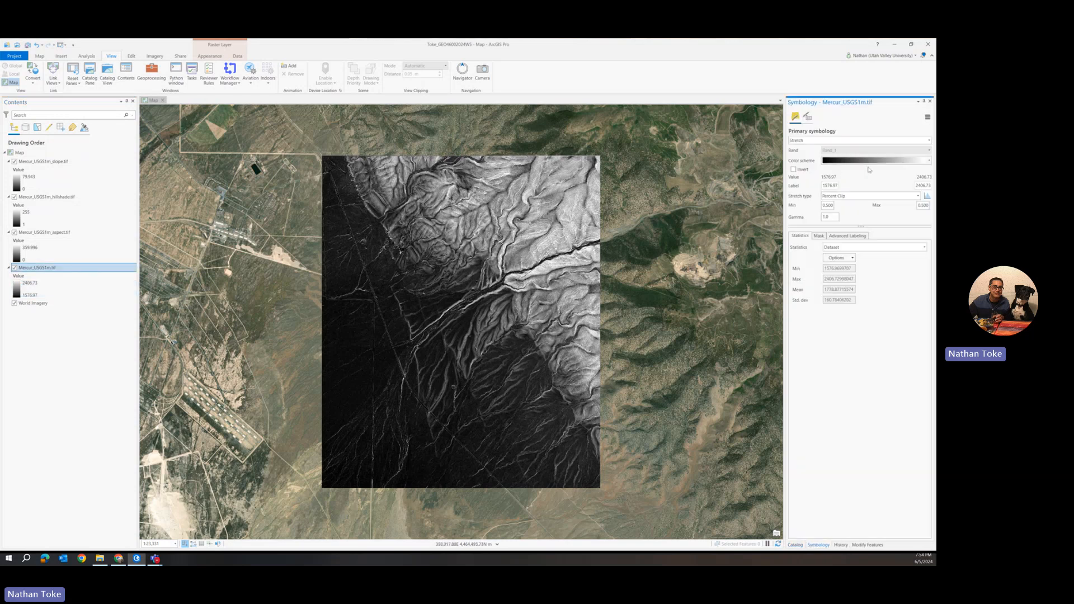
pyautogui.click(867, 163)
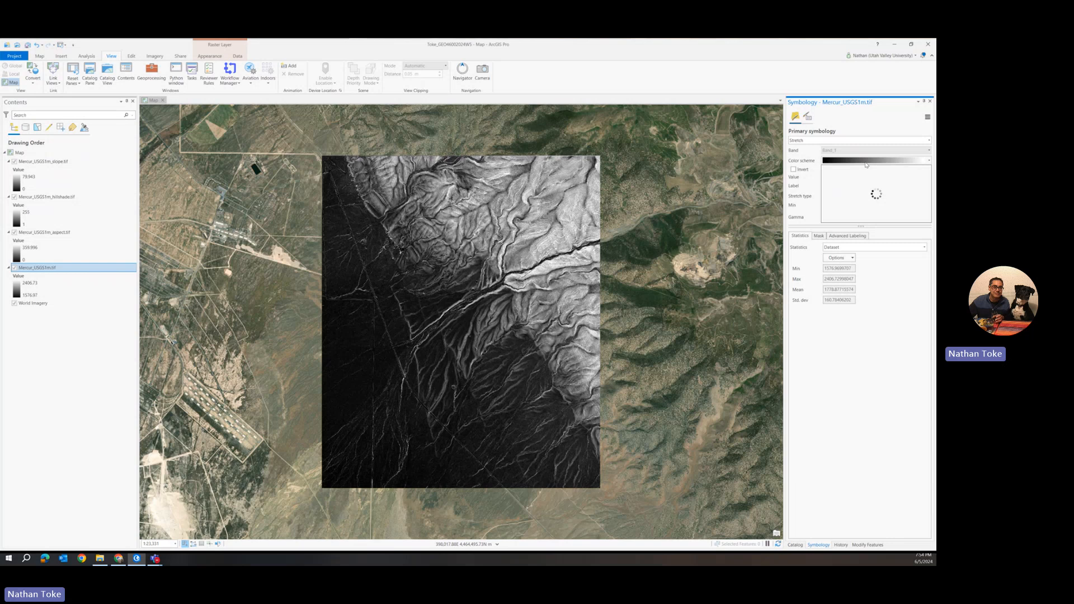
pyautogui.scroll(-3, 866, 193)
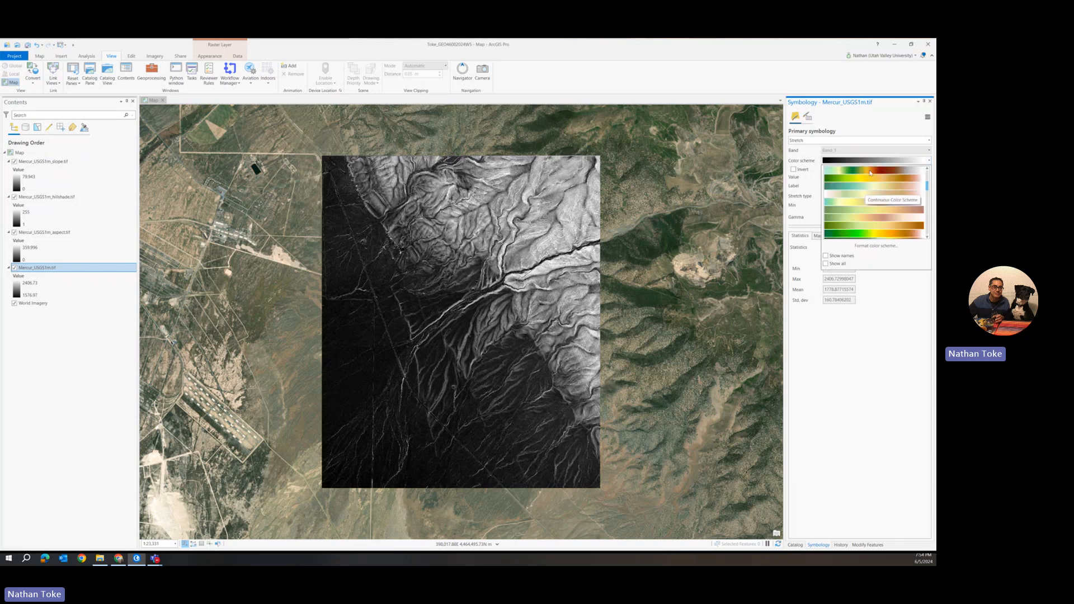
pyautogui.click(870, 173)
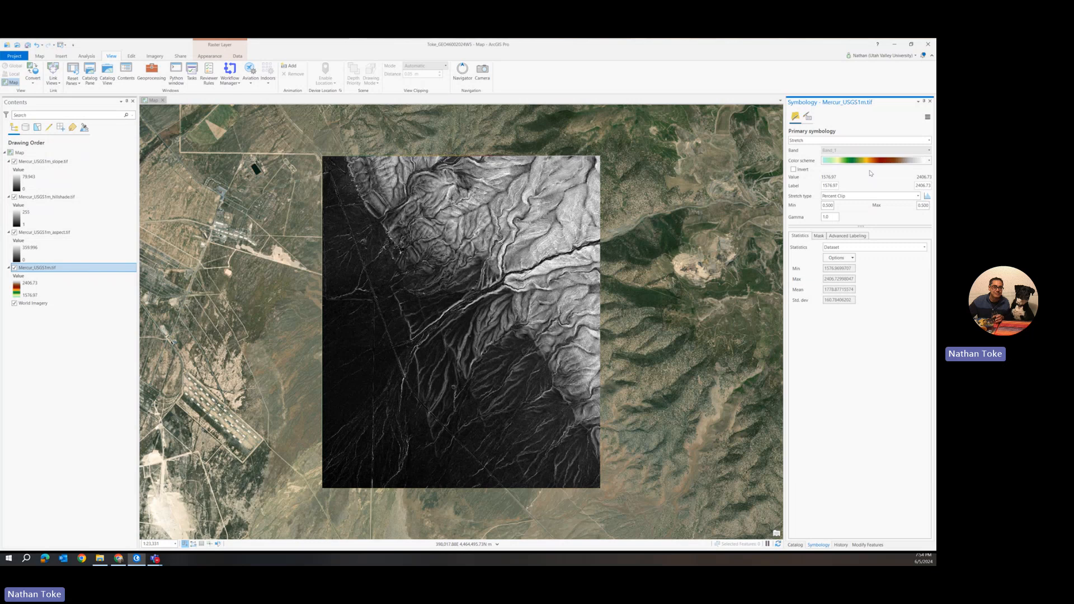
# Turn off the aspect, hillshade and slope layers
pyautogui.click(14, 233)
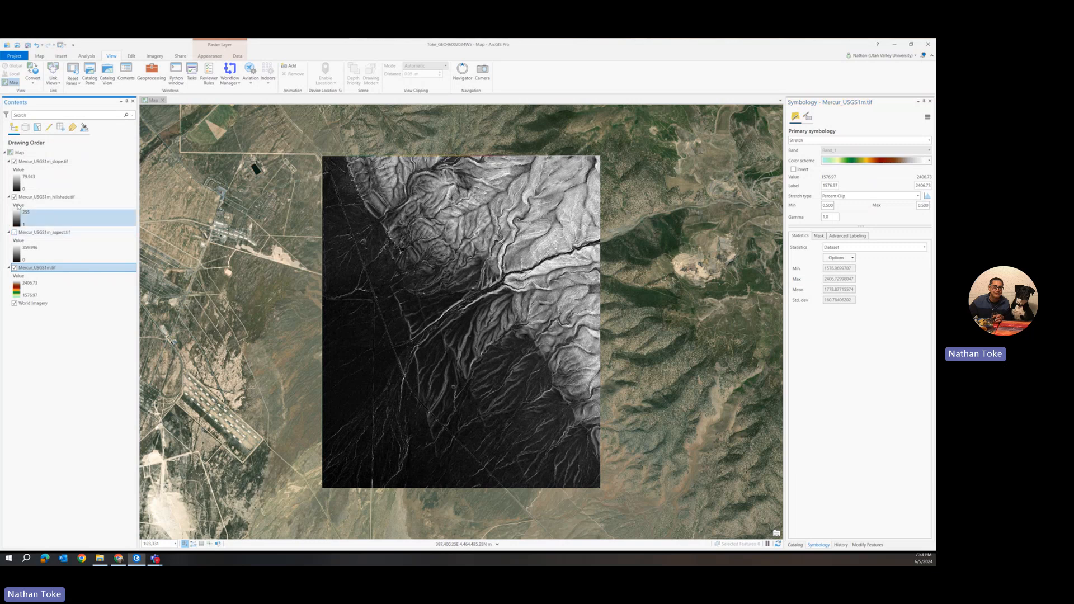
pyautogui.click(15, 197)
pyautogui.click(15, 162)
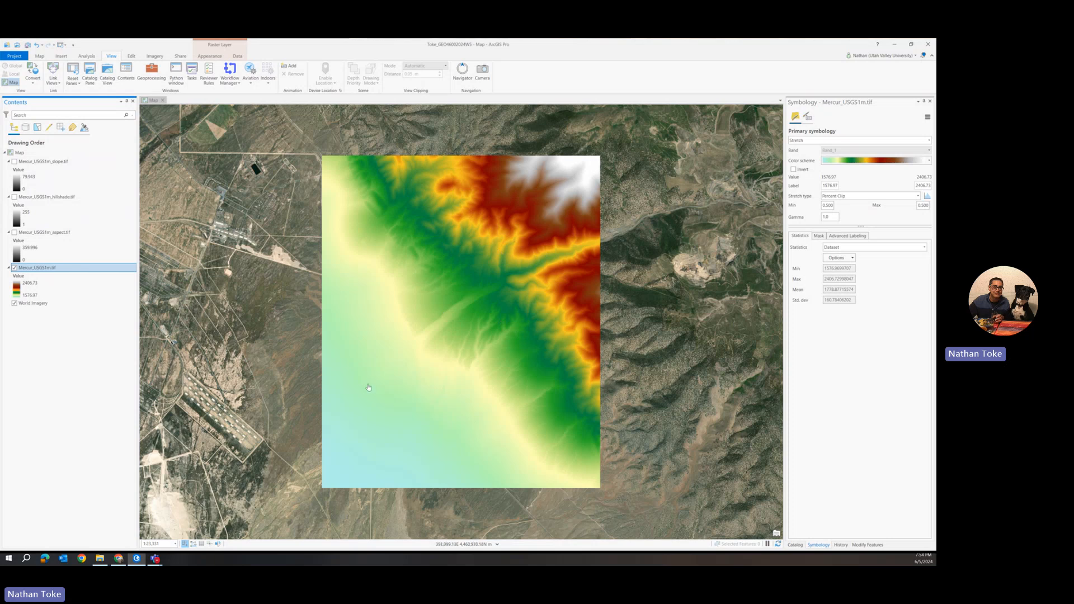
# Set the DEM's stretch type to Standard Deviation and its statistics to DRA
pyautogui.click(841, 196)
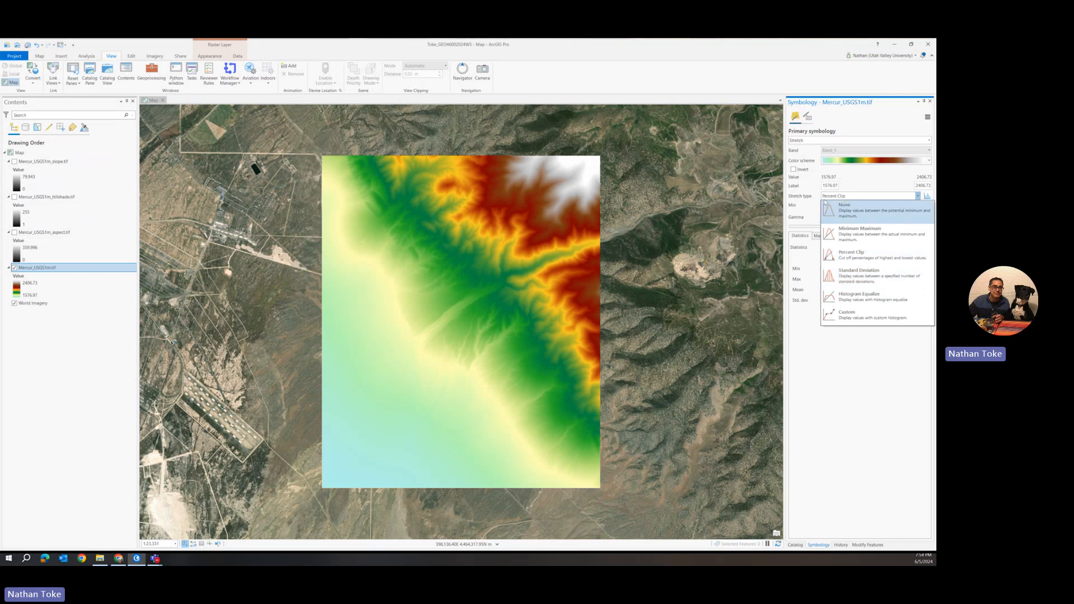
pyautogui.click(845, 277)
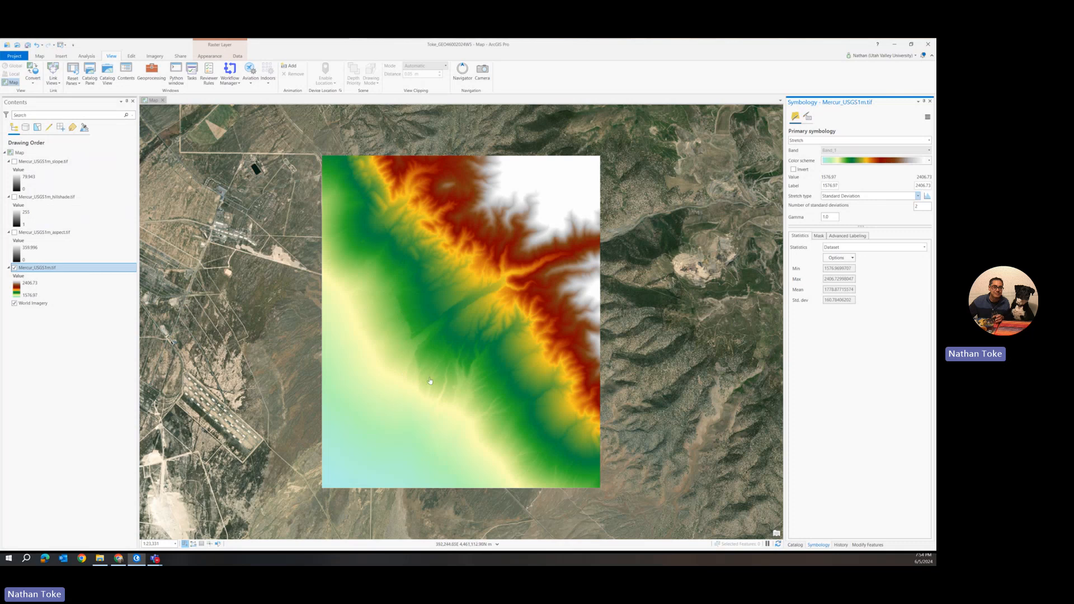
pyautogui.click(845, 260)
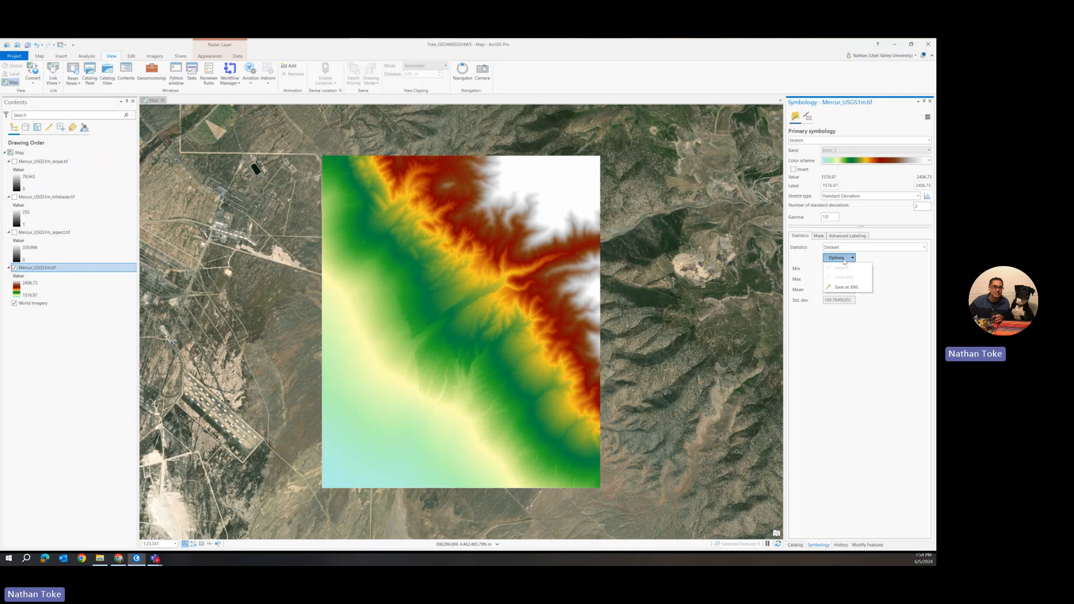
pyautogui.click(849, 252)
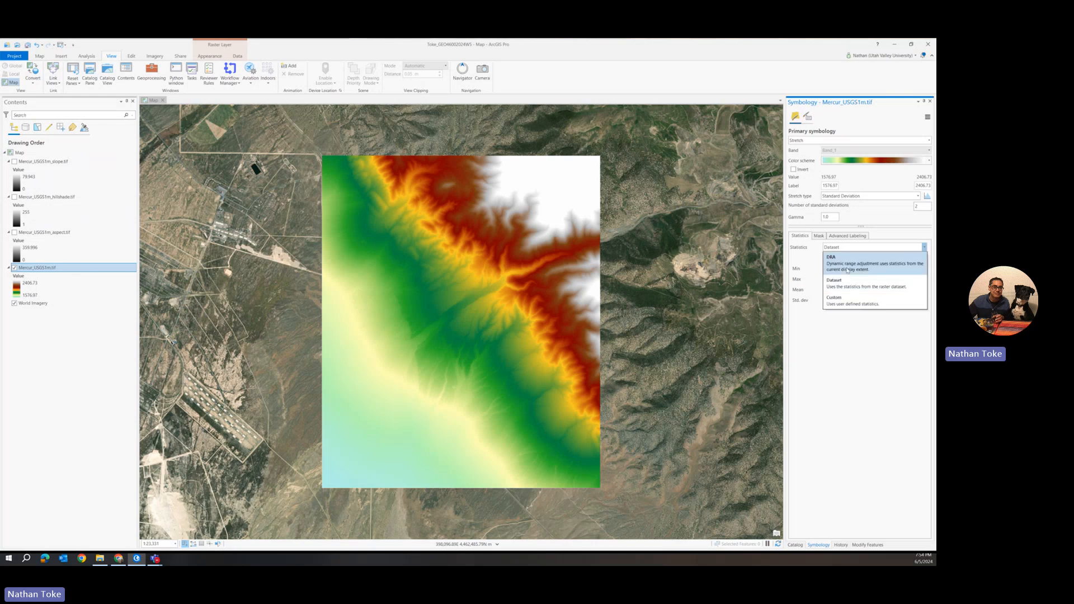
pyautogui.click(848, 270)
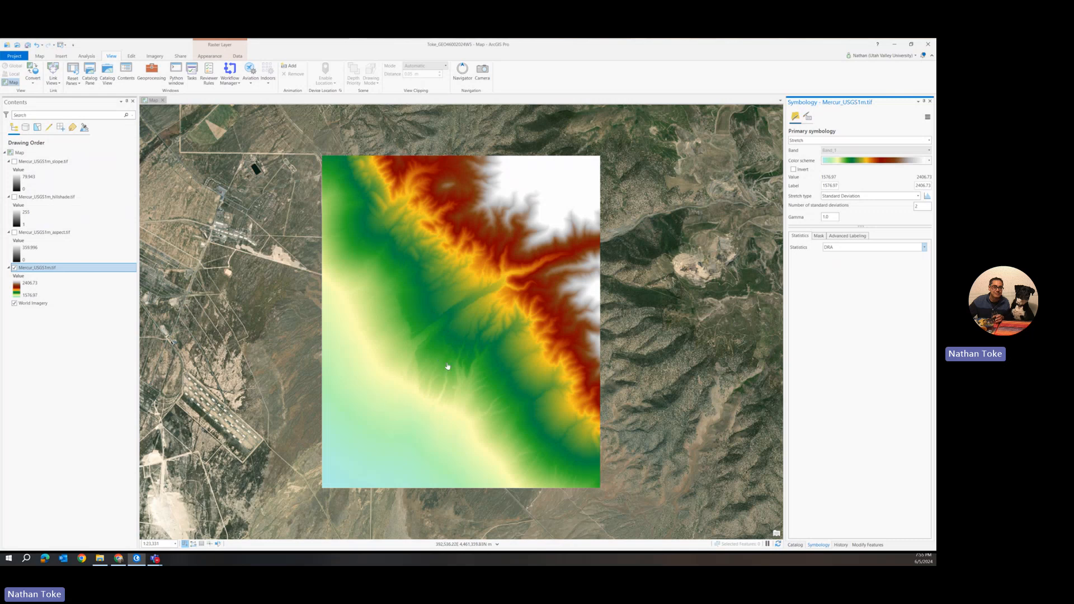
# Switch the DEM's stretch statistics to Custom
pyautogui.scroll(3, 447, 367)
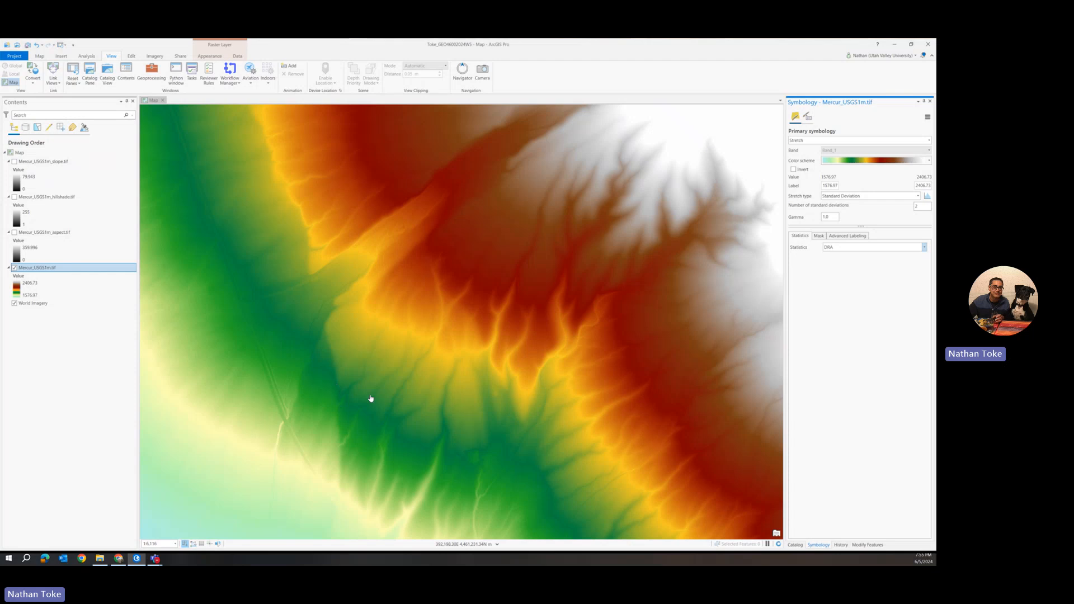
pyautogui.scroll(1, 407, 411)
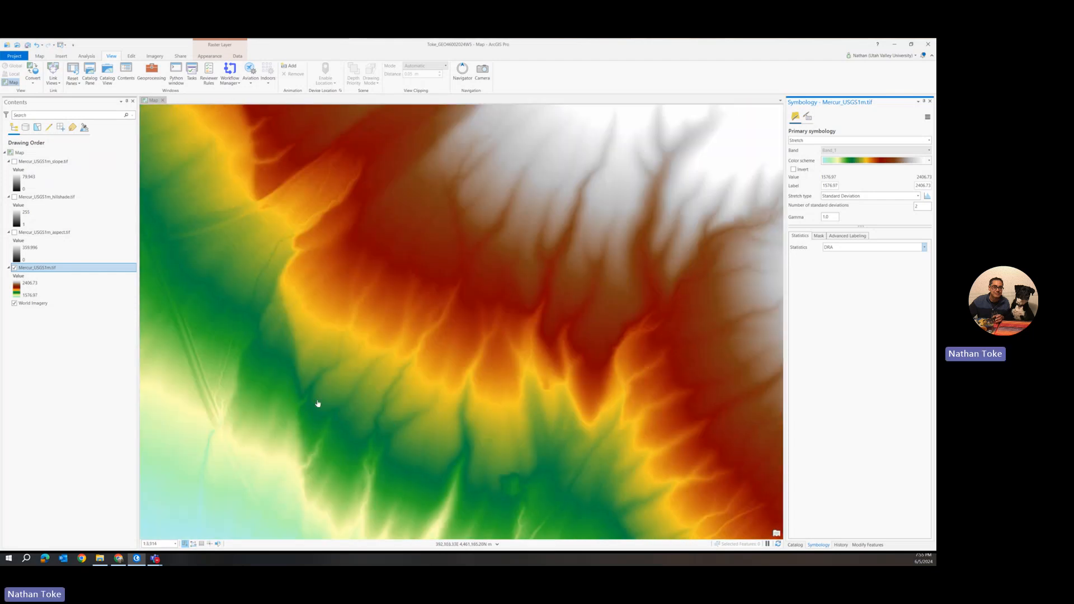
pyautogui.scroll(2, 317, 403)
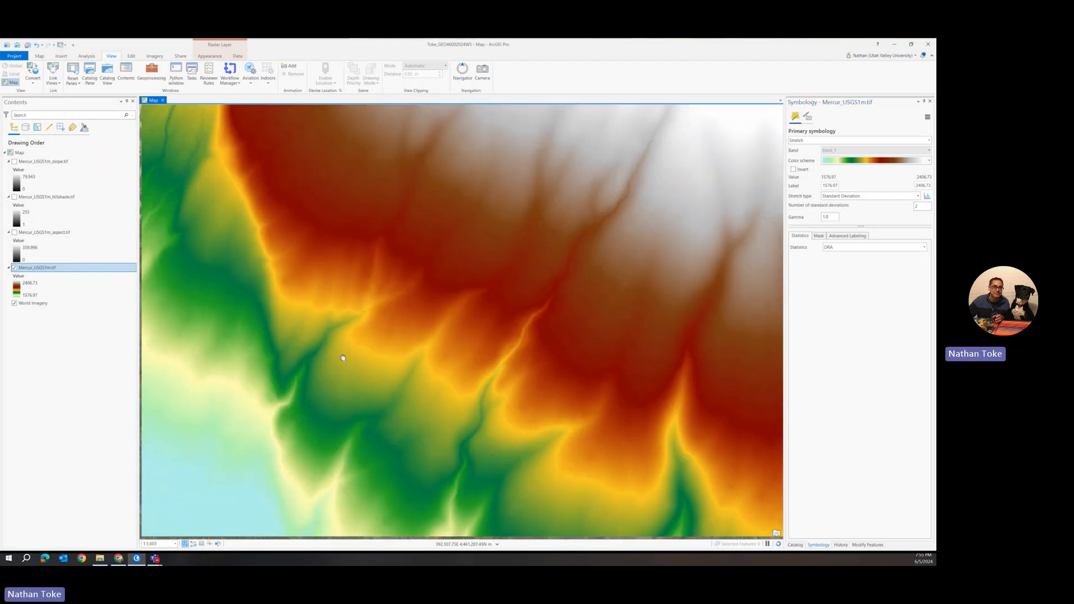
pyautogui.moveTo(343, 360); pyautogui.dragTo(399, 378)
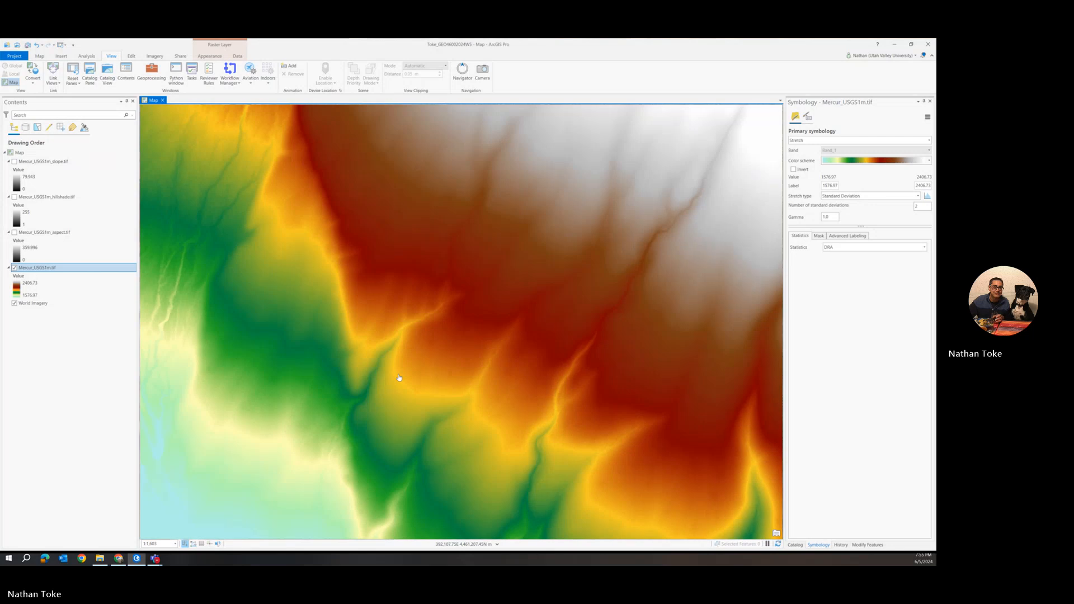
pyautogui.scroll(-1, 399, 378)
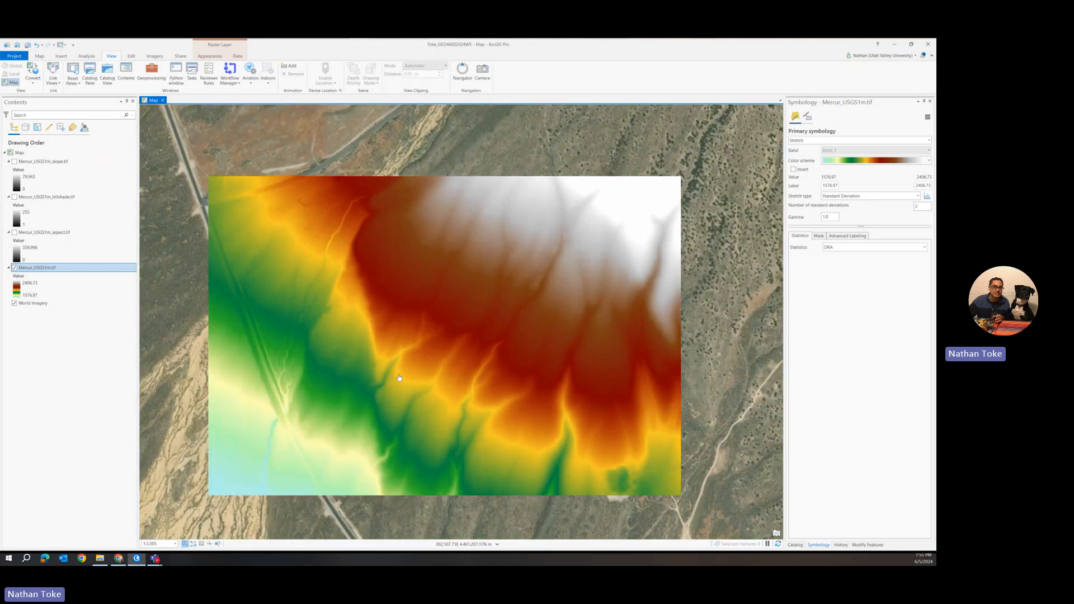
pyautogui.scroll(2, 399, 377)
pyautogui.click(835, 248)
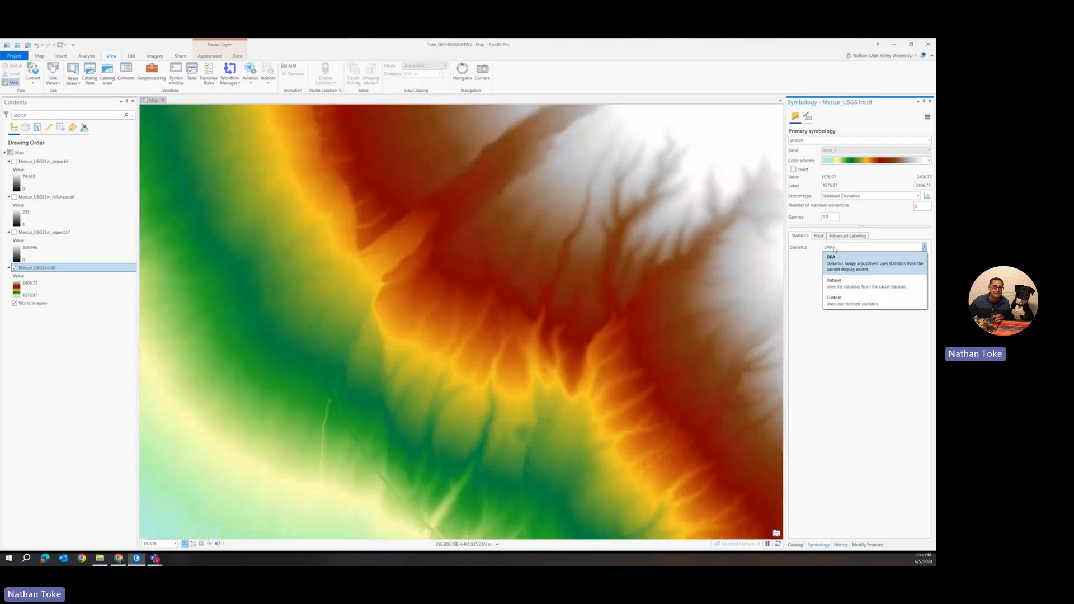
pyautogui.click(839, 301)
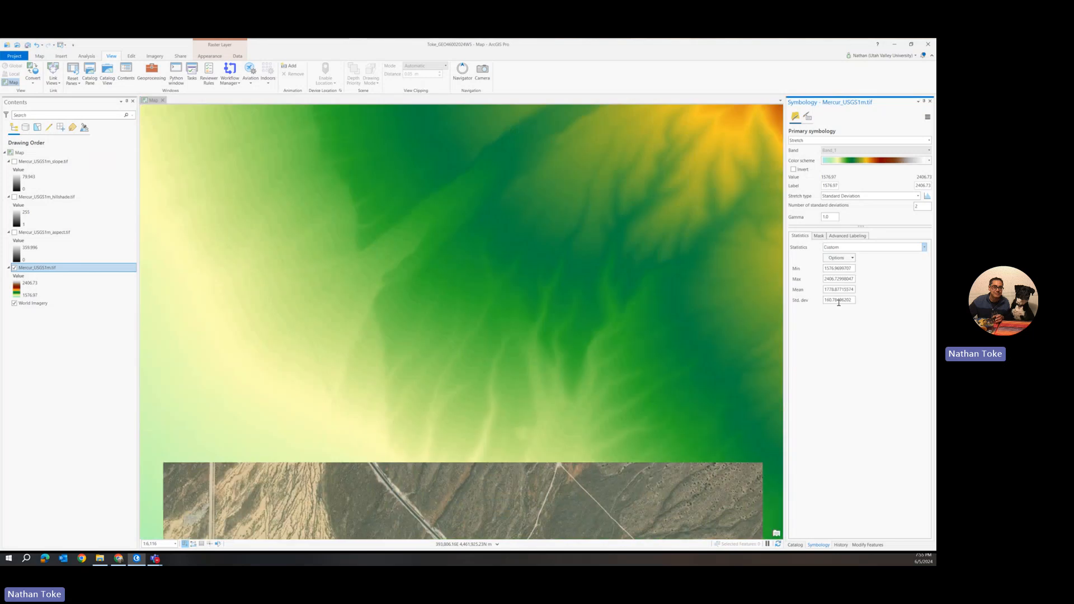
# Set the DEM's custom Max statistic to 2405, then to 2200
pyautogui.scroll(-3, 525, 261)
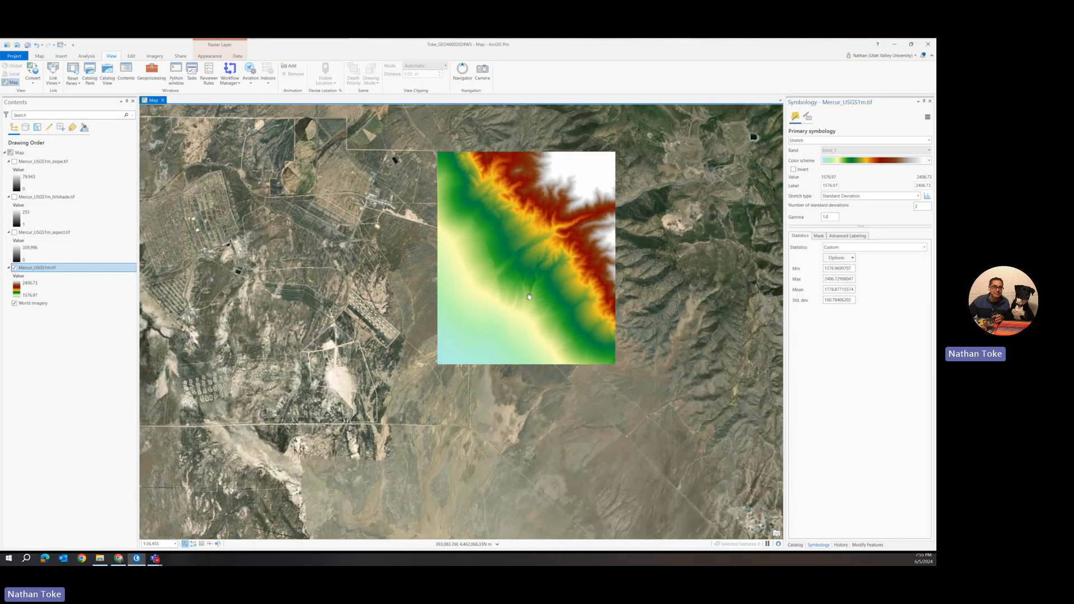
pyautogui.moveTo(529, 261); pyautogui.dragTo(528, 312)
pyautogui.scroll(4, 528, 309)
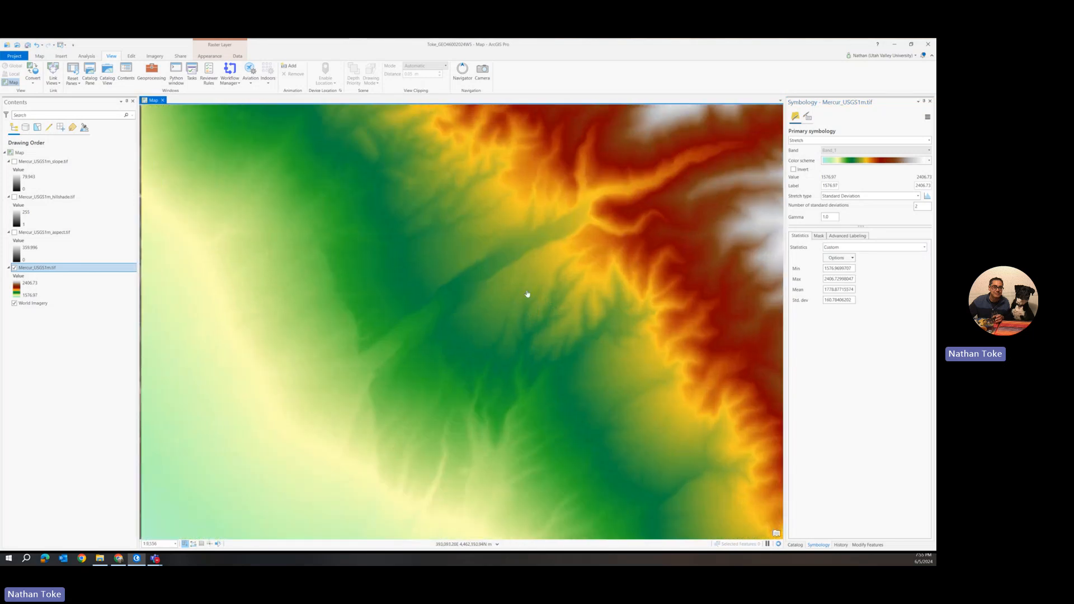
pyautogui.scroll(-1, 528, 295)
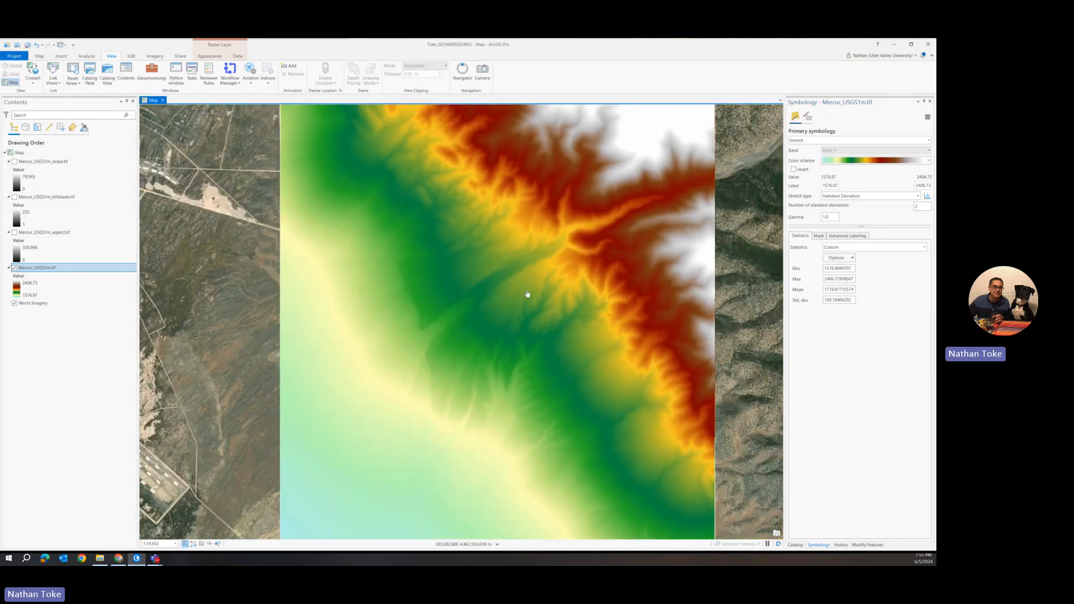
pyautogui.click(825, 279)
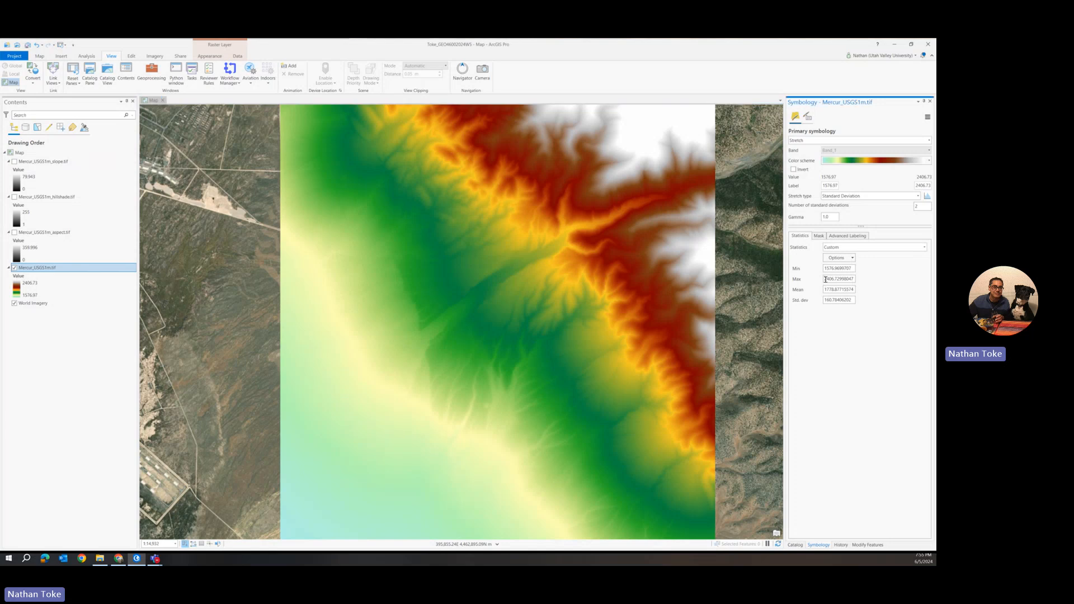
pyautogui.hotkey('ctrl', 'a')
pyautogui.write('2405')
pyautogui.press('Return')
pyautogui.click(832, 282)
pyautogui.moveTo(836, 278); pyautogui.dragTo(808, 280)
pyautogui.write('22')
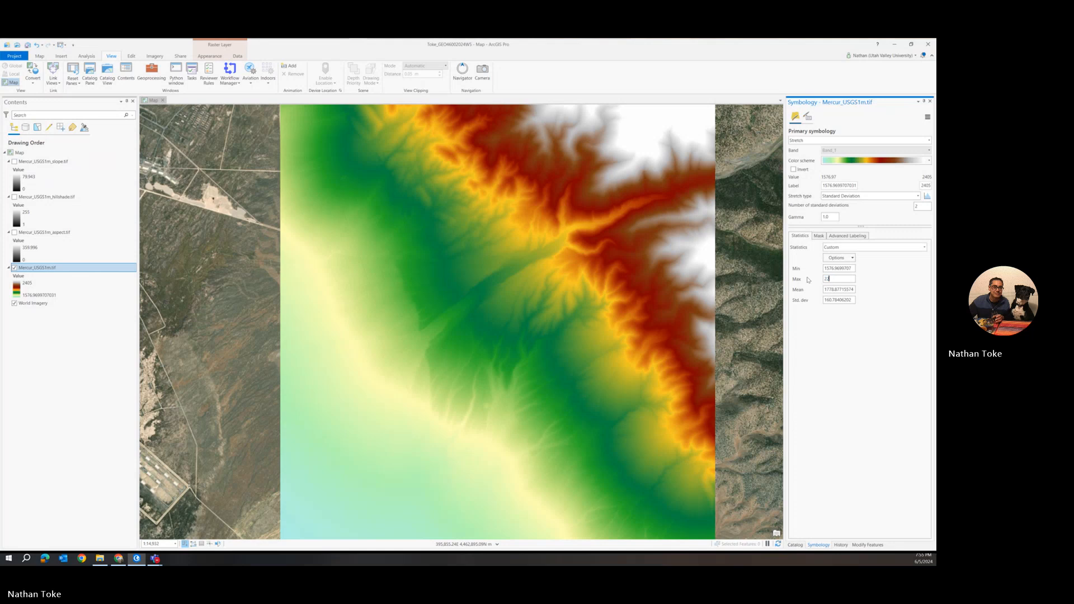
pyautogui.write('00')
pyautogui.press('Return')
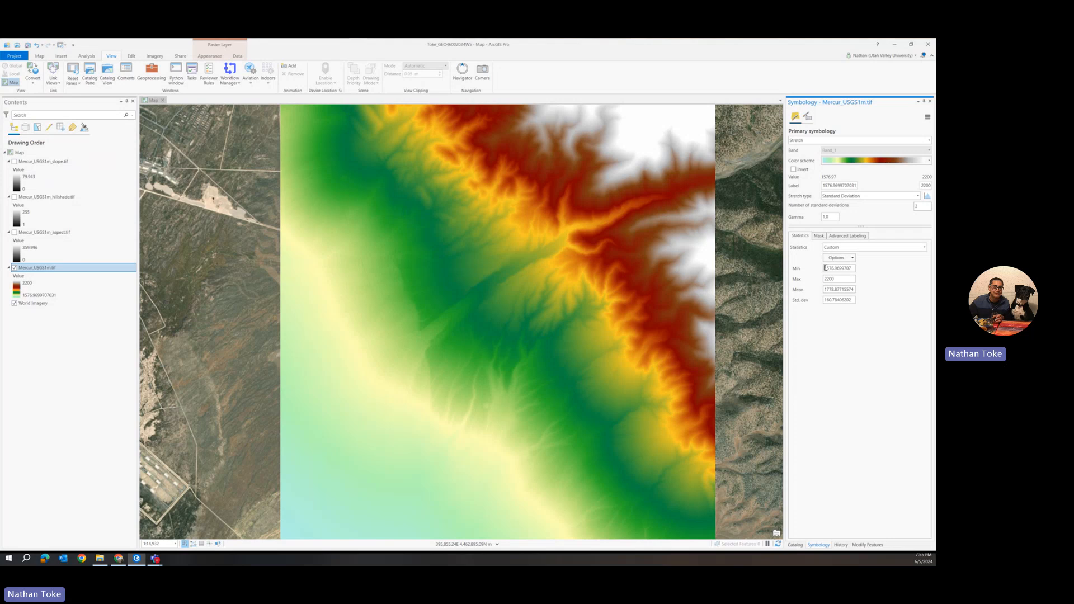
# Set the DEM's custom Min statistic to 1590
pyautogui.doubleClick(831, 267)
pyautogui.write('1590')
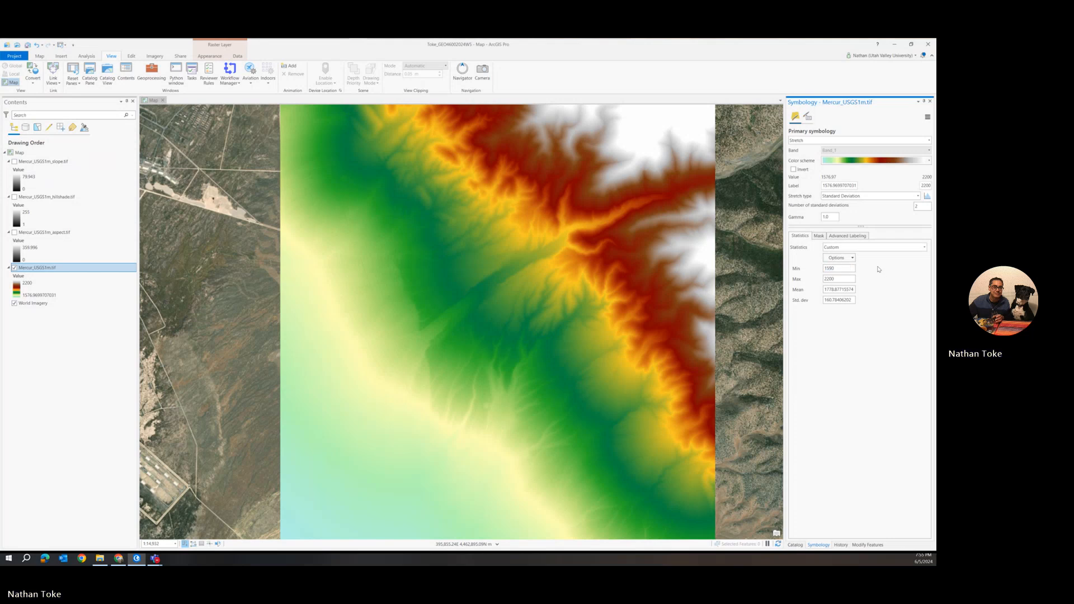
pyautogui.press('Return')
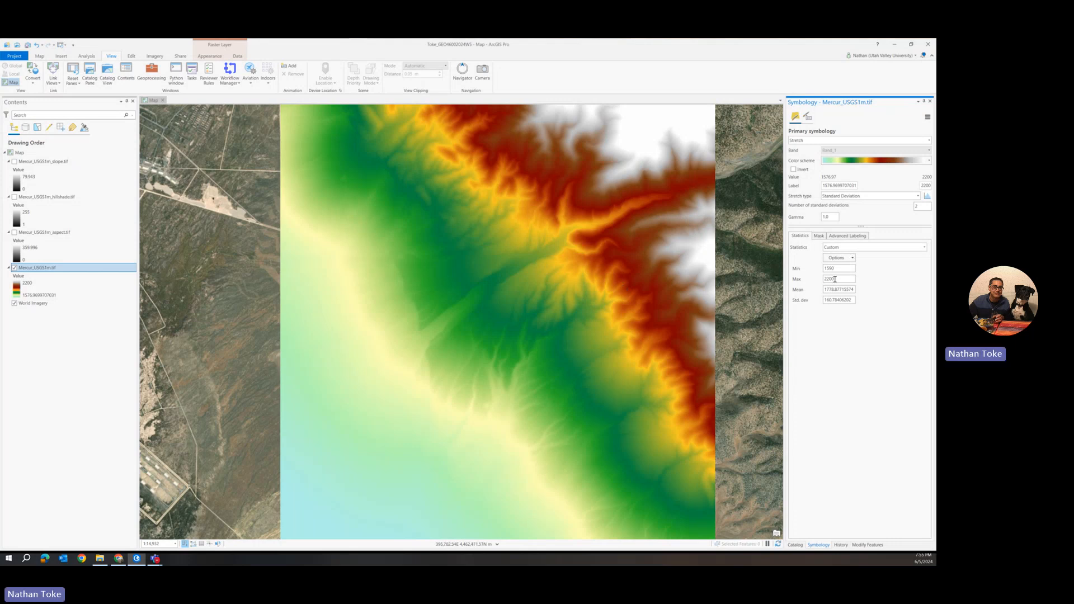
# Lower the DEM's custom Max statistic to 1900
pyautogui.moveTo(835, 279); pyautogui.dragTo(829, 280)
pyautogui.write('10')
pyautogui.press('Return')
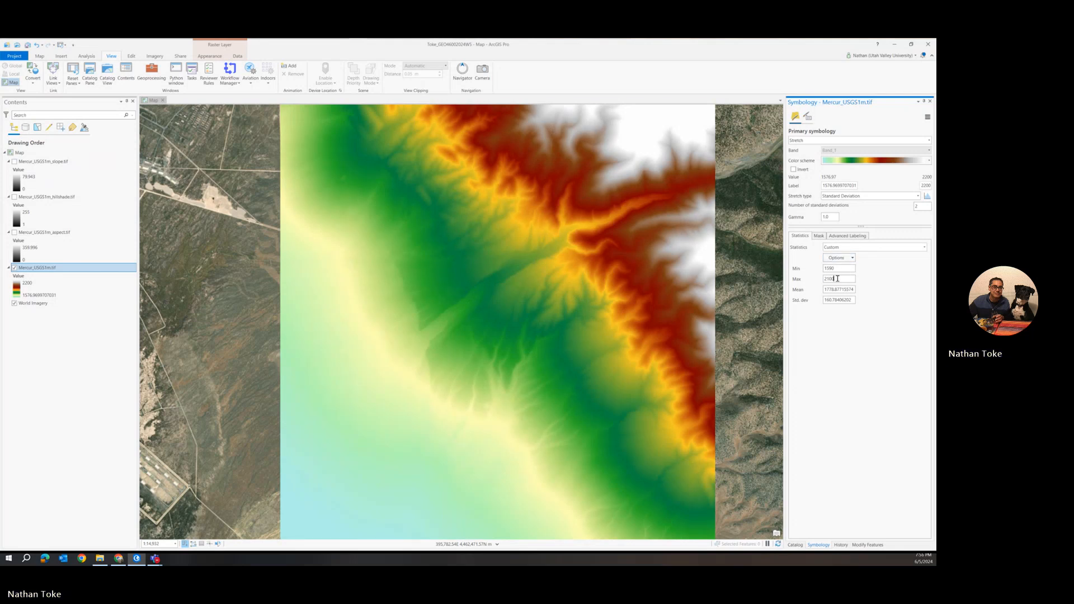
pyautogui.moveTo(837, 279); pyautogui.dragTo(801, 283)
pyautogui.write('1')
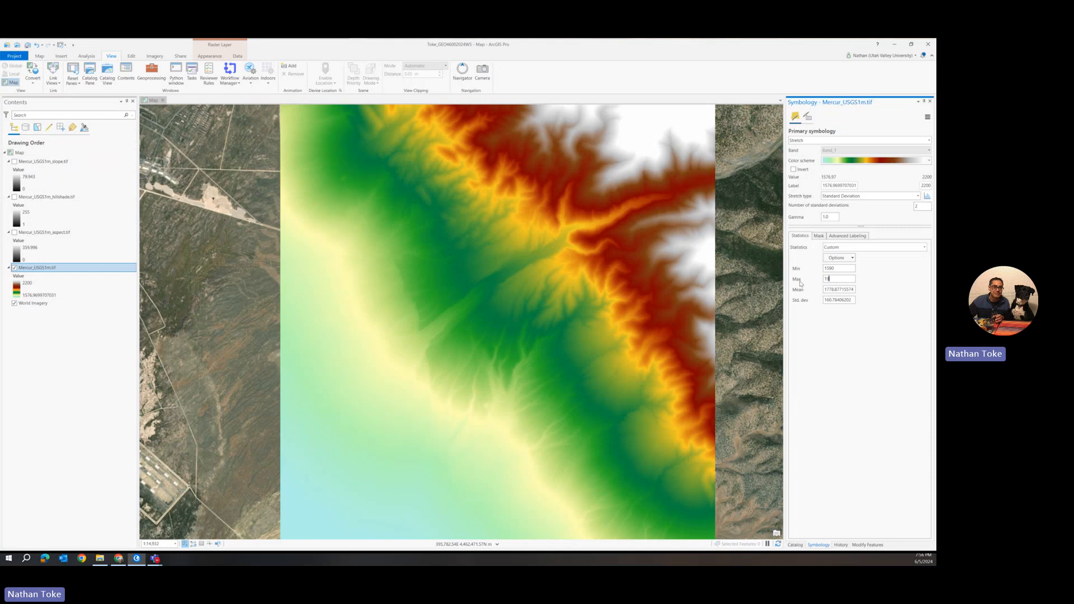
pyautogui.press('Return')
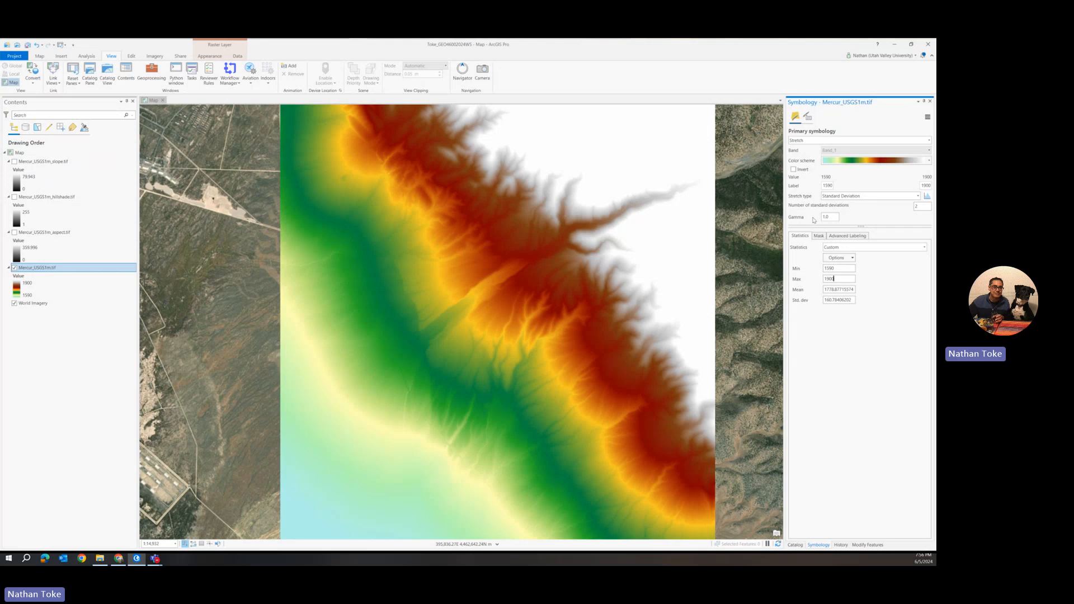
# Set the DEM's custom Max statistic to 2000 and its Min statistic to 1570
pyautogui.moveTo(839, 278); pyautogui.dragTo(825, 279)
pyautogui.write('2000')
pyautogui.press('Return')
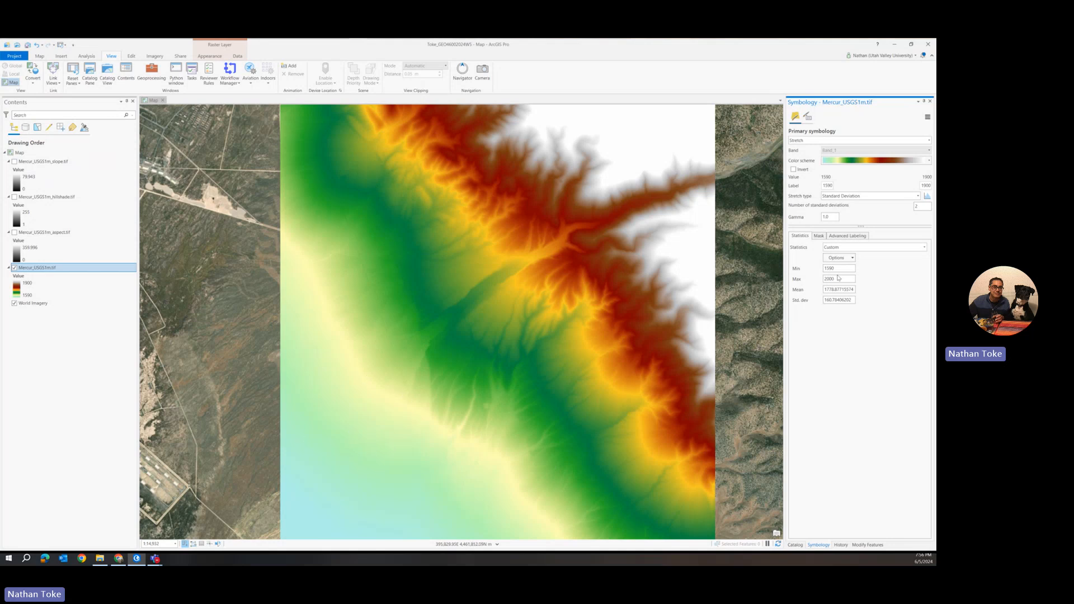
pyautogui.moveTo(829, 268); pyautogui.dragTo(833, 268)
pyautogui.write('7')
pyautogui.press('Return')
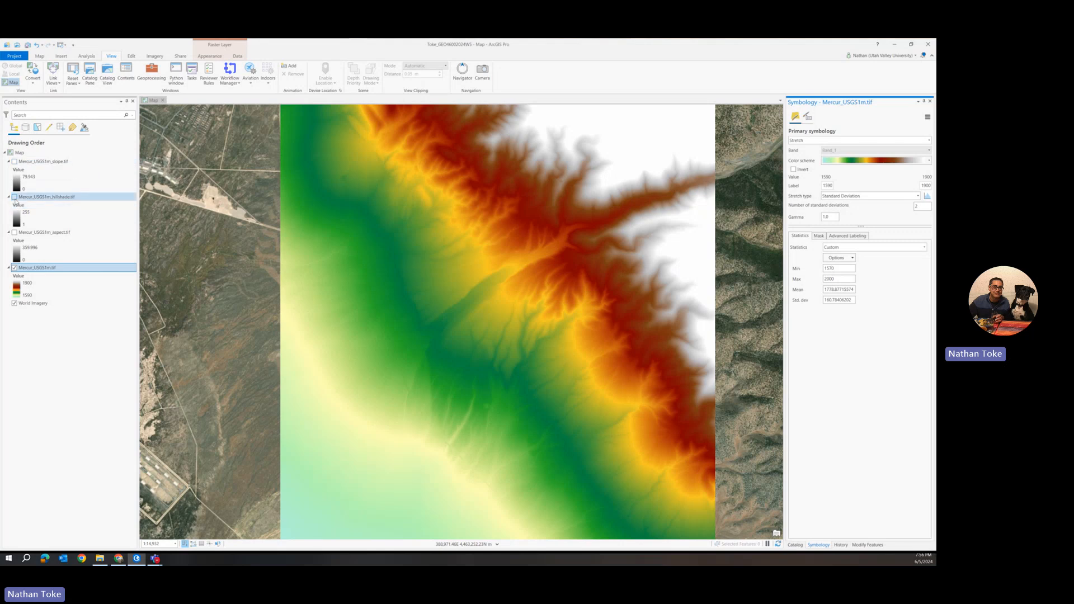
# Show the slope layer and symbolize it with a Standard Deviation stretch and an inverted color scheme
pyautogui.click(15, 162)
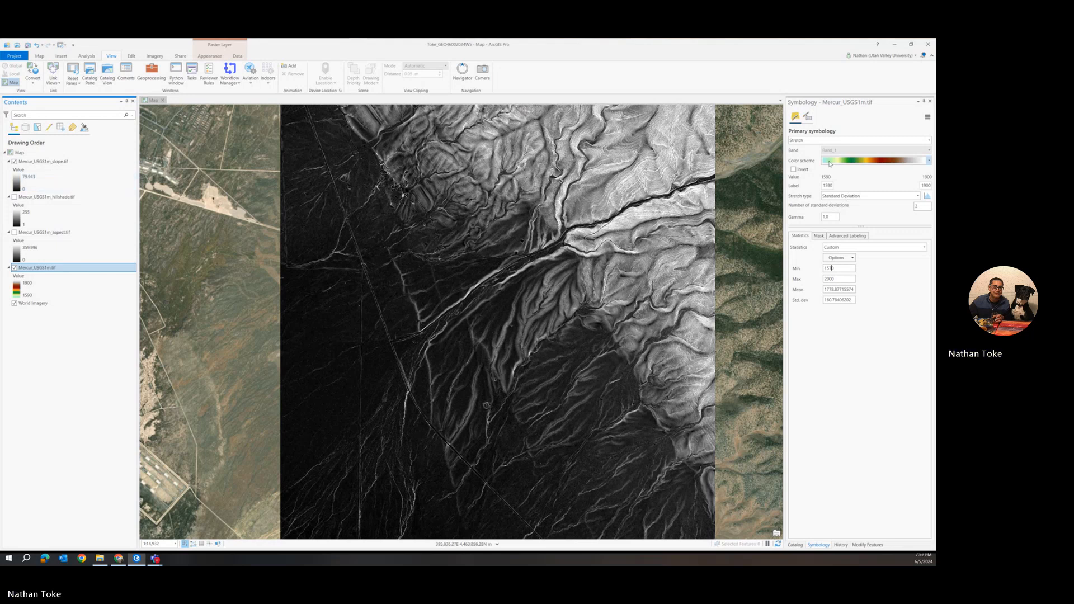
pyautogui.click(41, 162)
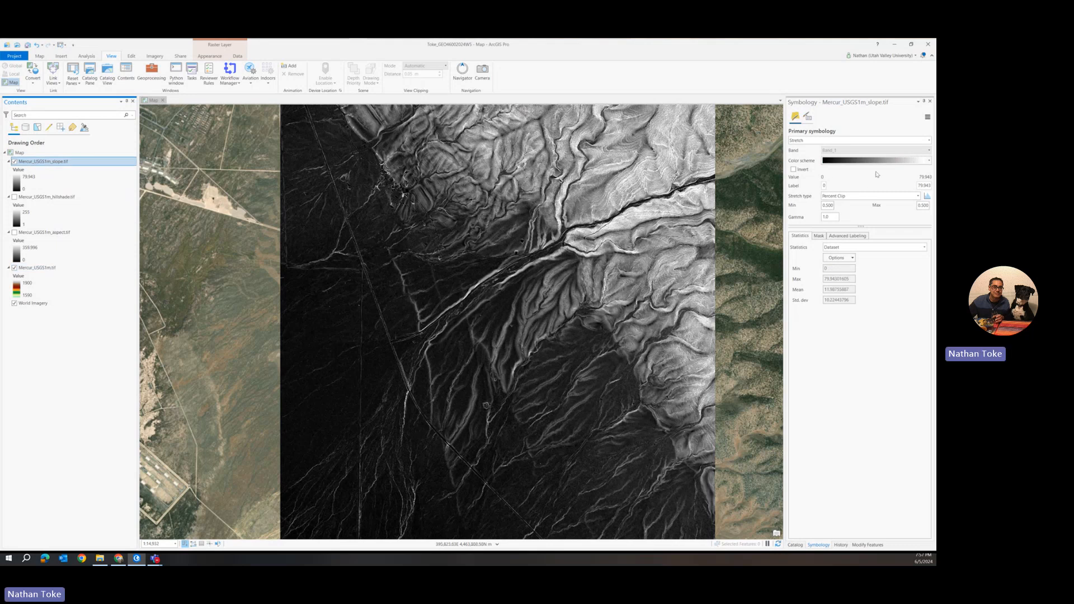
pyautogui.click(864, 196)
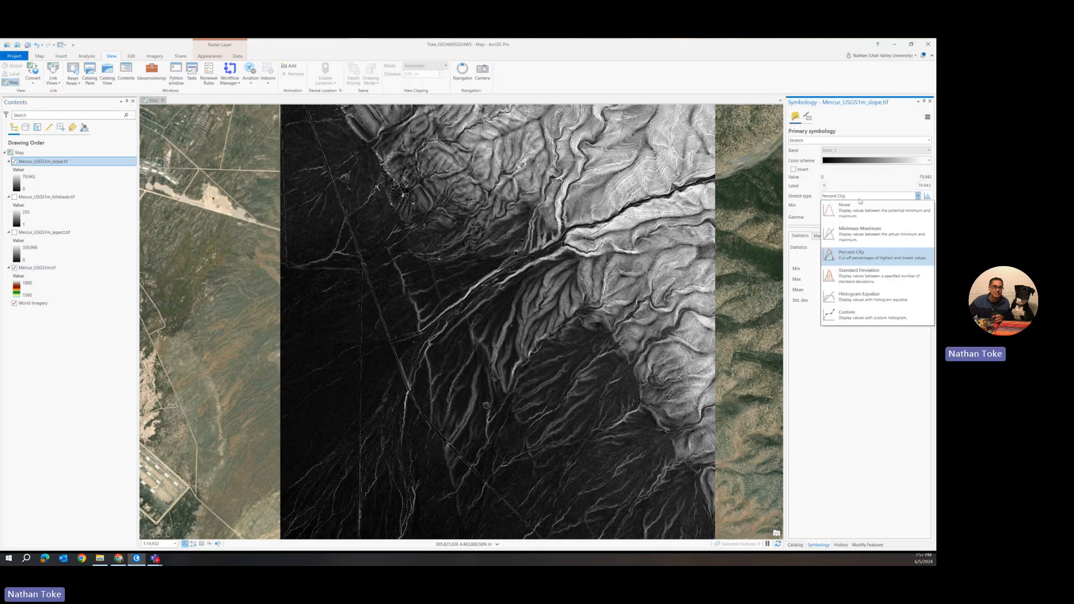
pyautogui.click(858, 275)
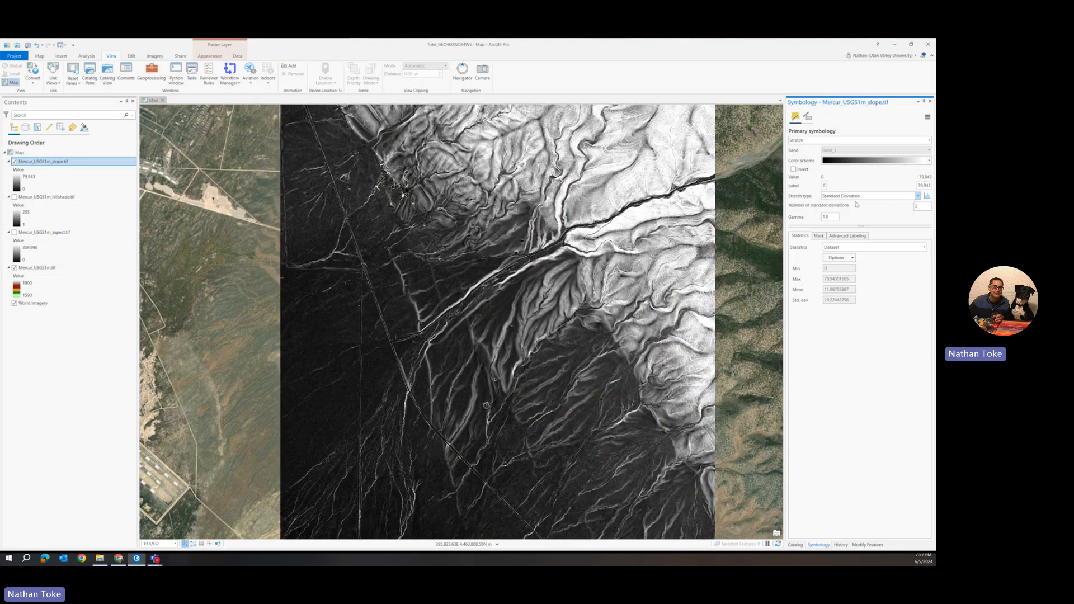
pyautogui.click(794, 170)
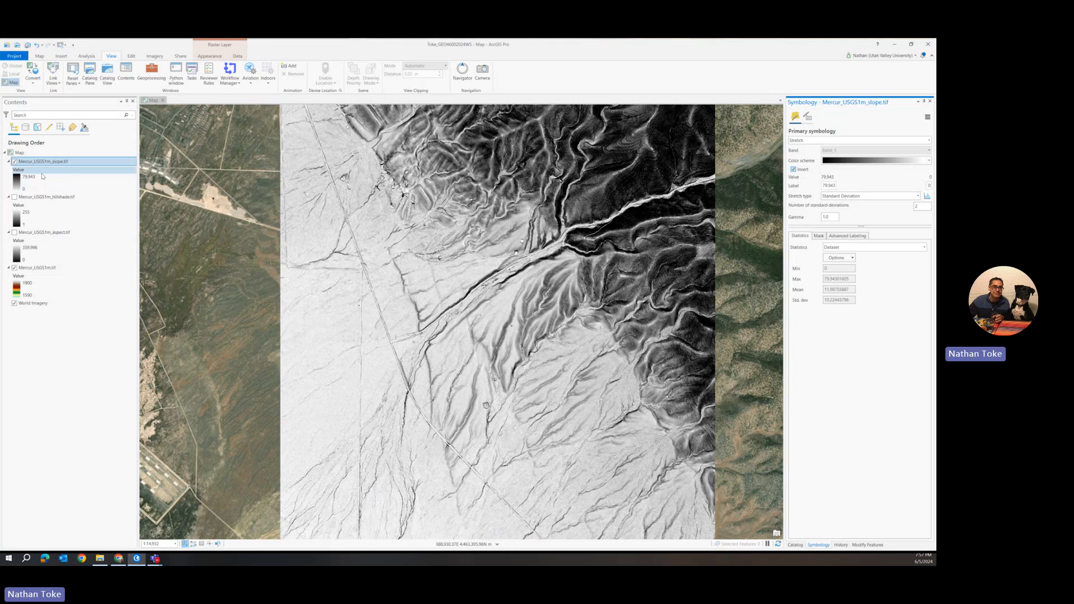
# Turn on the hillshade layer and toggle the slope layer's visibility repeatedly to compare the two
pyautogui.click(14, 197)
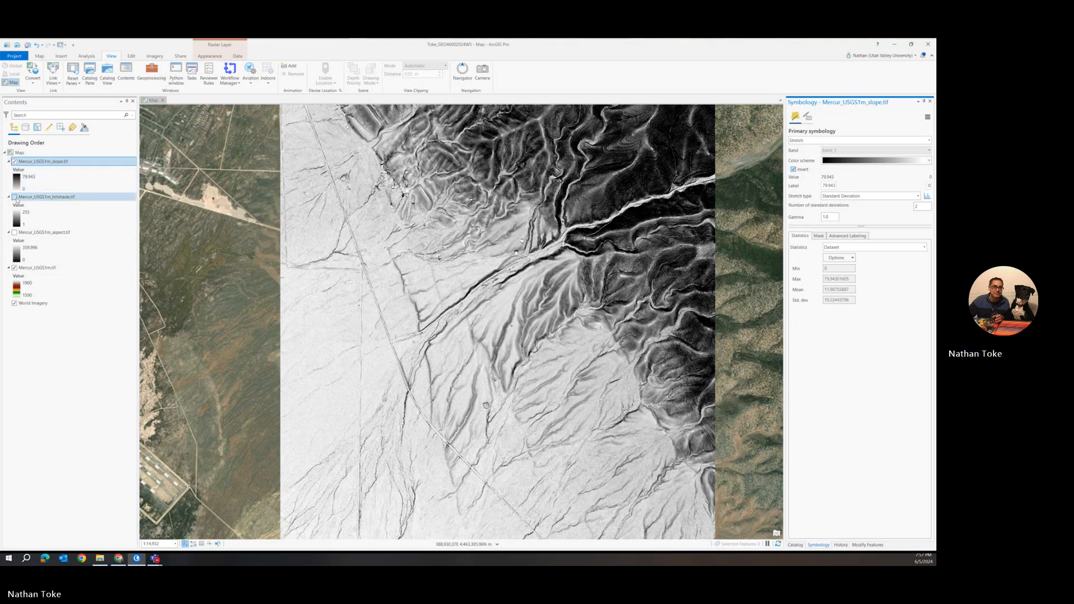
pyautogui.click(14, 162)
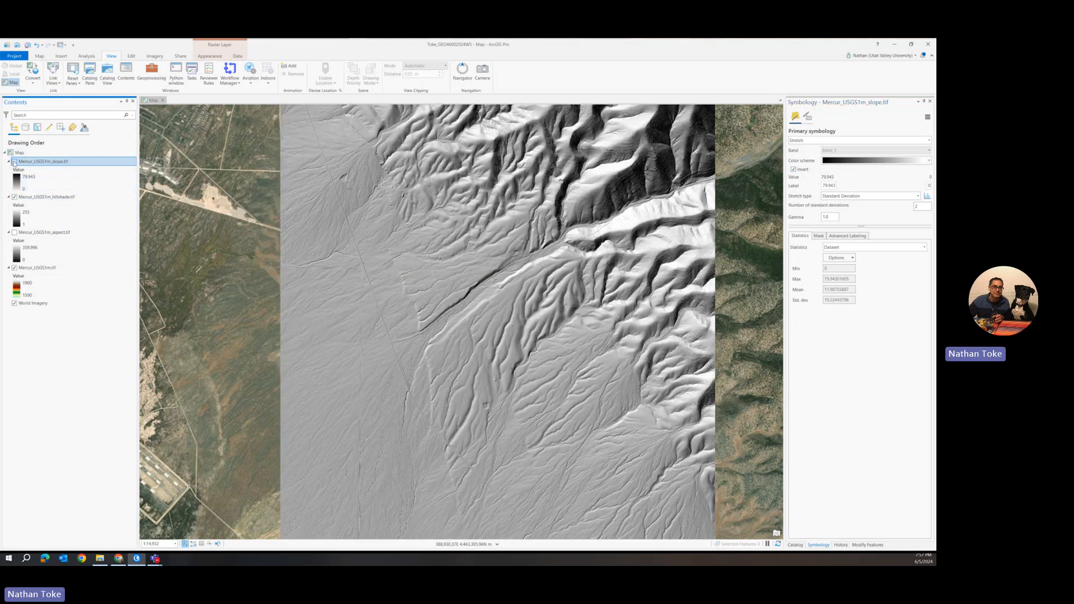
pyautogui.click(14, 162)
pyautogui.click(14, 162)
pyautogui.click(14, 161)
pyautogui.click(14, 162)
pyautogui.click(14, 162)
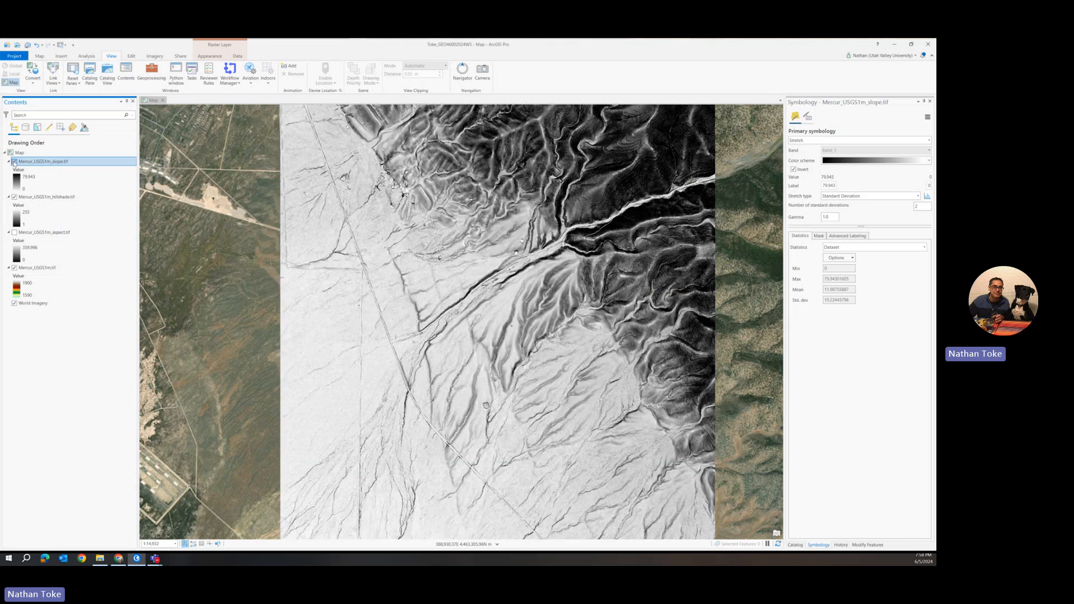
pyautogui.click(14, 162)
pyautogui.click(14, 161)
pyautogui.click(14, 162)
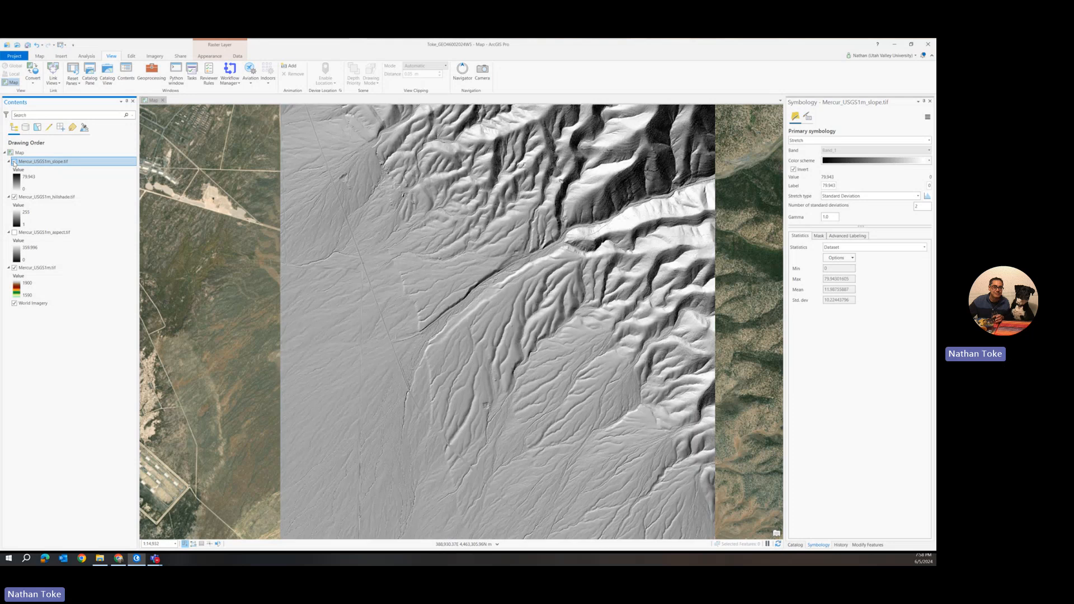
pyautogui.click(14, 162)
pyautogui.click(14, 162)
# Zoom in on the central drainage and toggle the slope layer repeatedly to compare it with the hillshade up close
pyautogui.scroll(3, 437, 337)
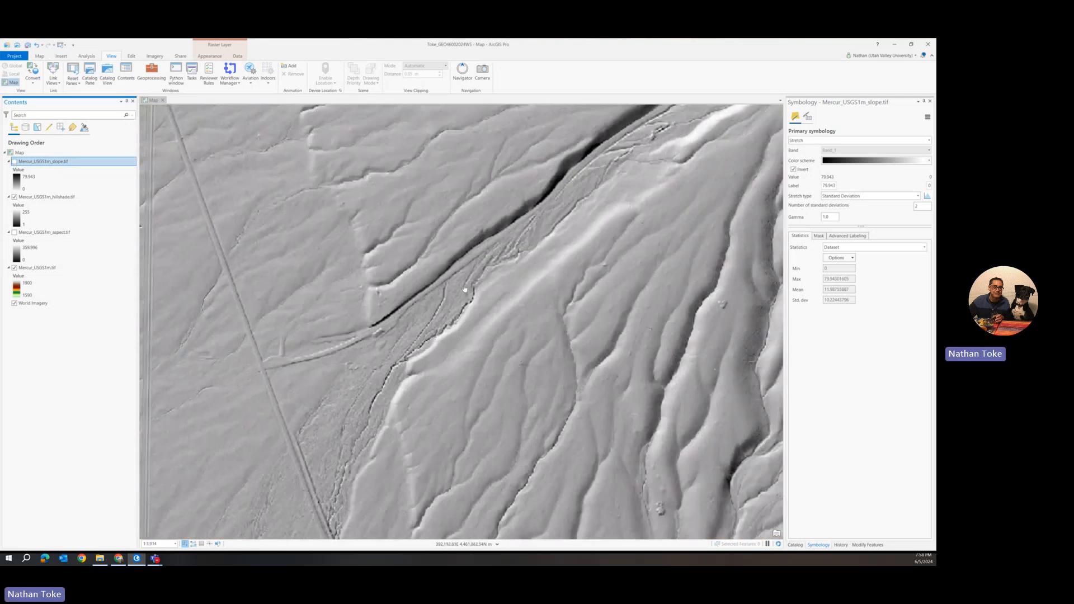
pyautogui.scroll(2, 457, 312)
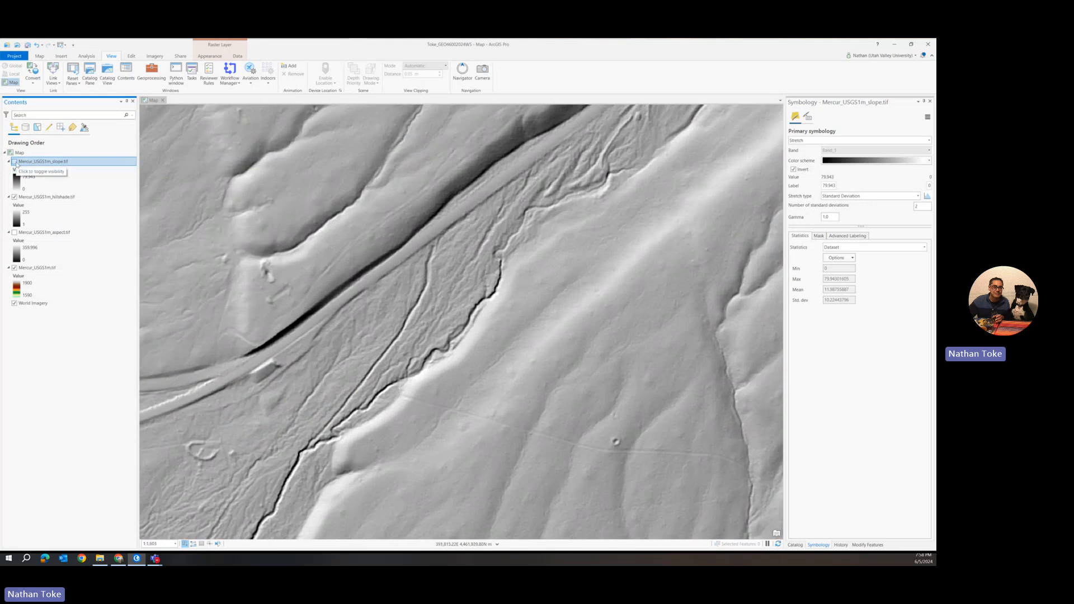
pyautogui.click(15, 162)
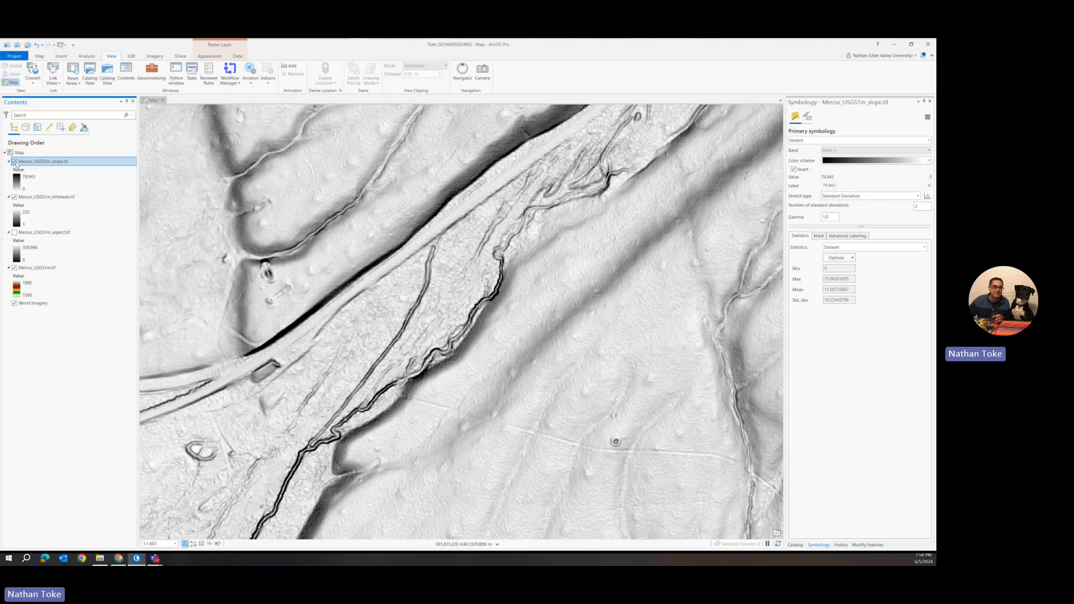
pyautogui.click(15, 161)
pyautogui.click(15, 163)
pyautogui.click(15, 162)
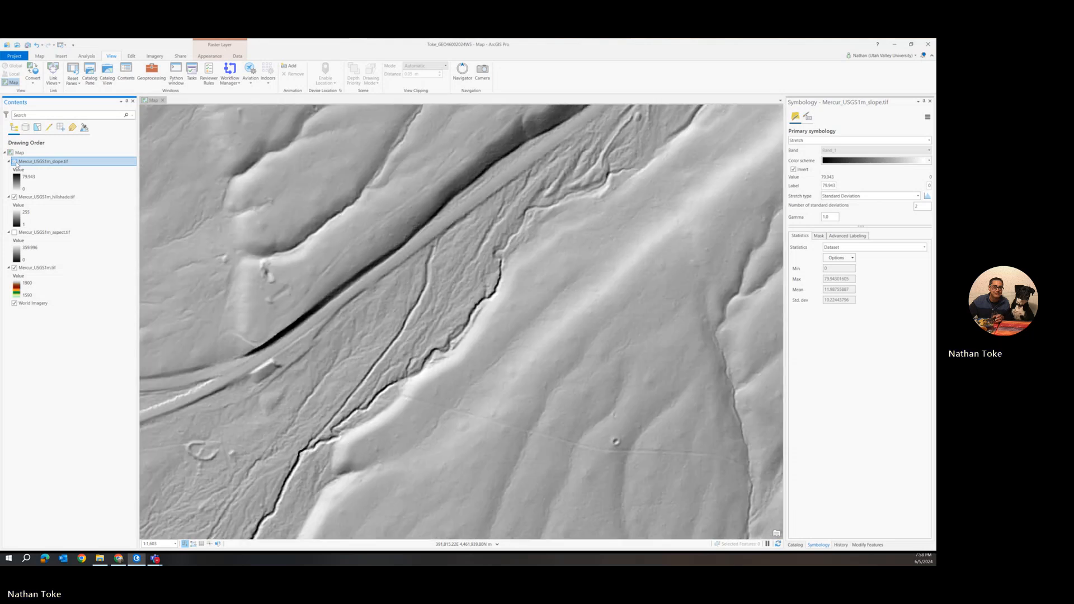
pyautogui.click(15, 162)
pyautogui.click(15, 162)
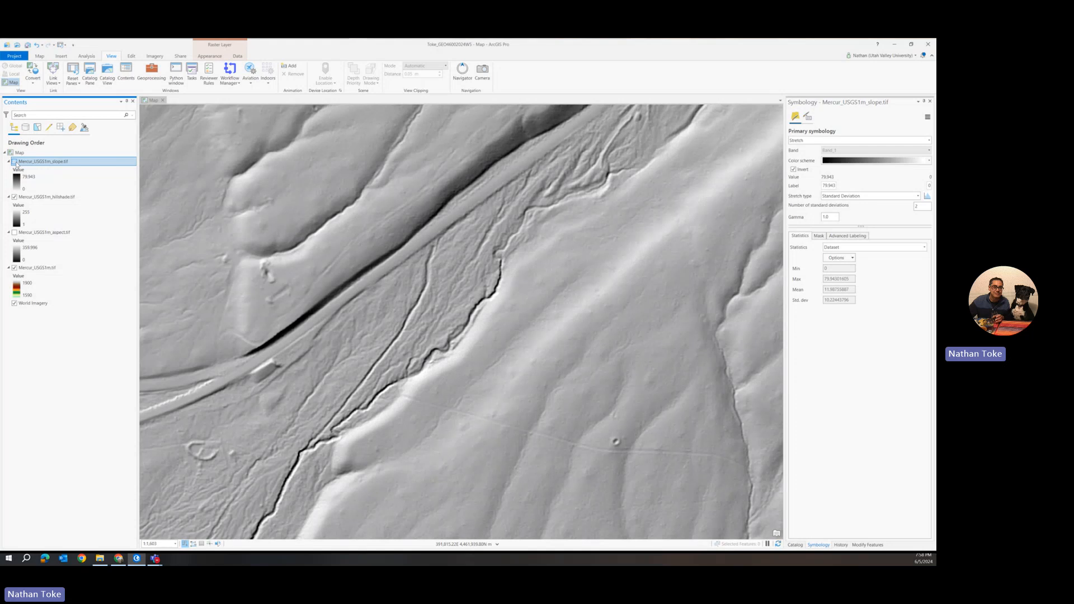
pyautogui.click(15, 162)
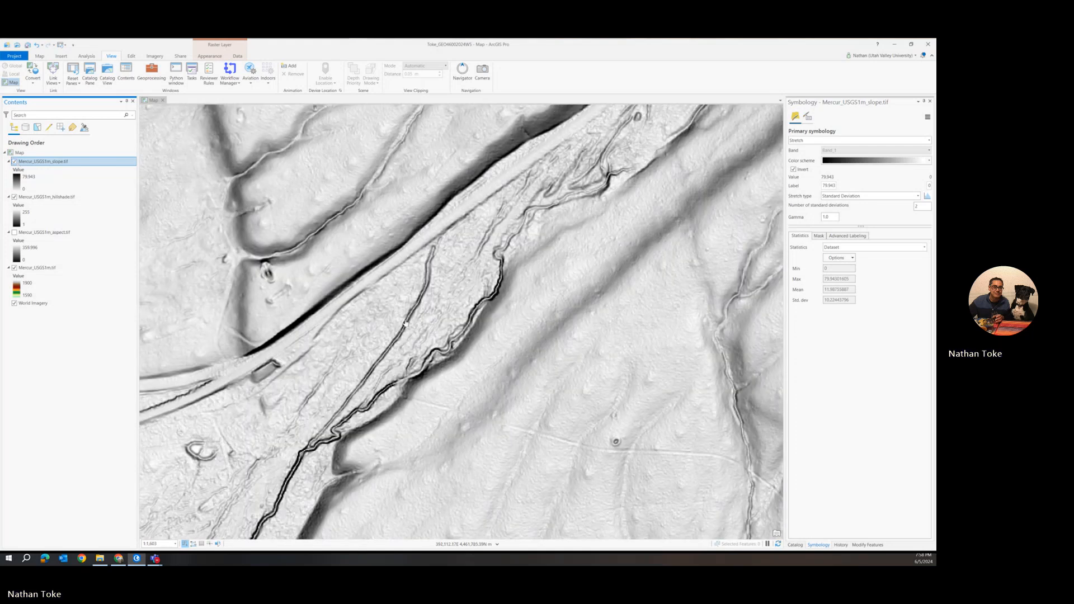
pyautogui.scroll(-5, 403, 324)
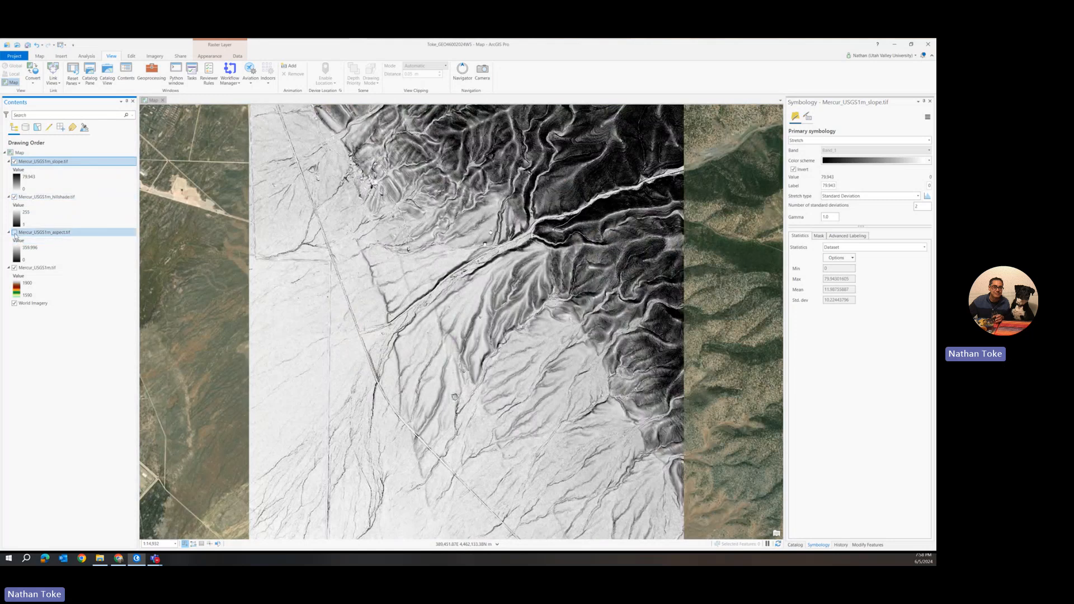
# Hide the slope and hillshade layers and display the aspect layer instead
pyautogui.click(25, 197)
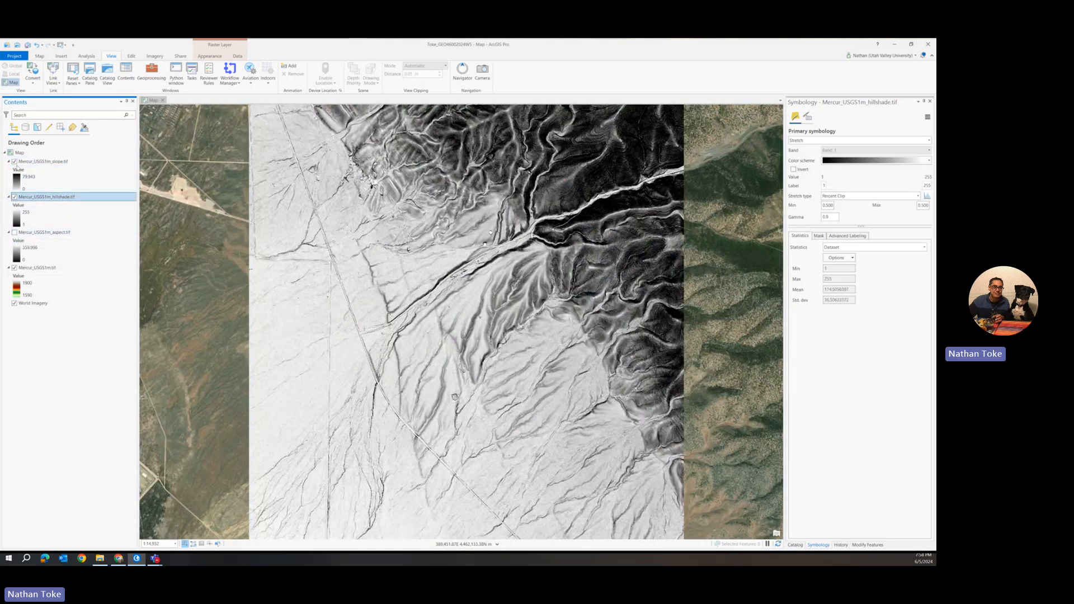
pyautogui.click(15, 162)
pyautogui.click(15, 197)
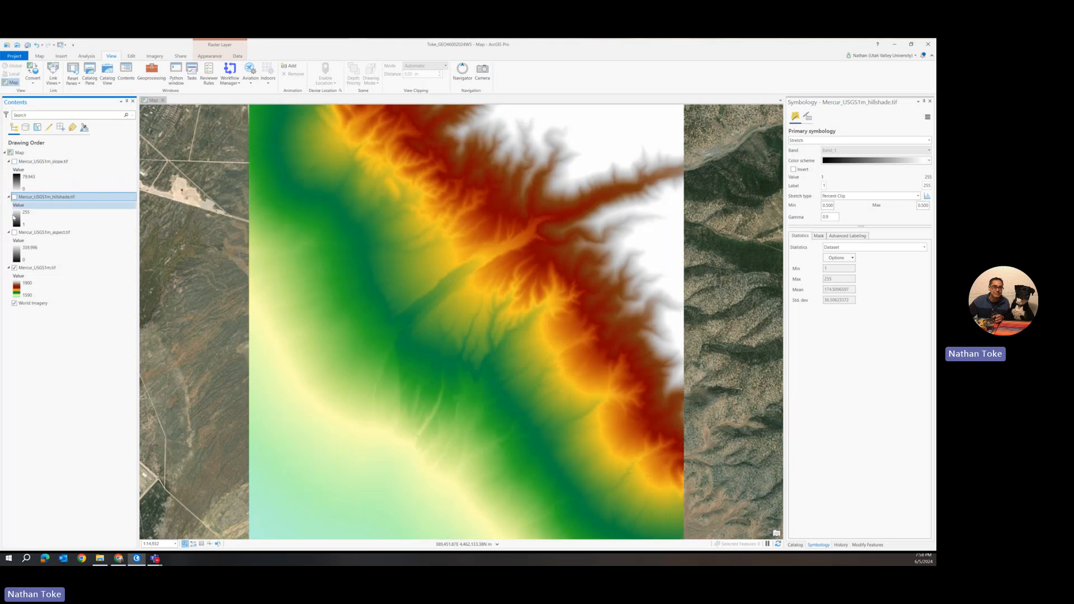
pyautogui.click(15, 233)
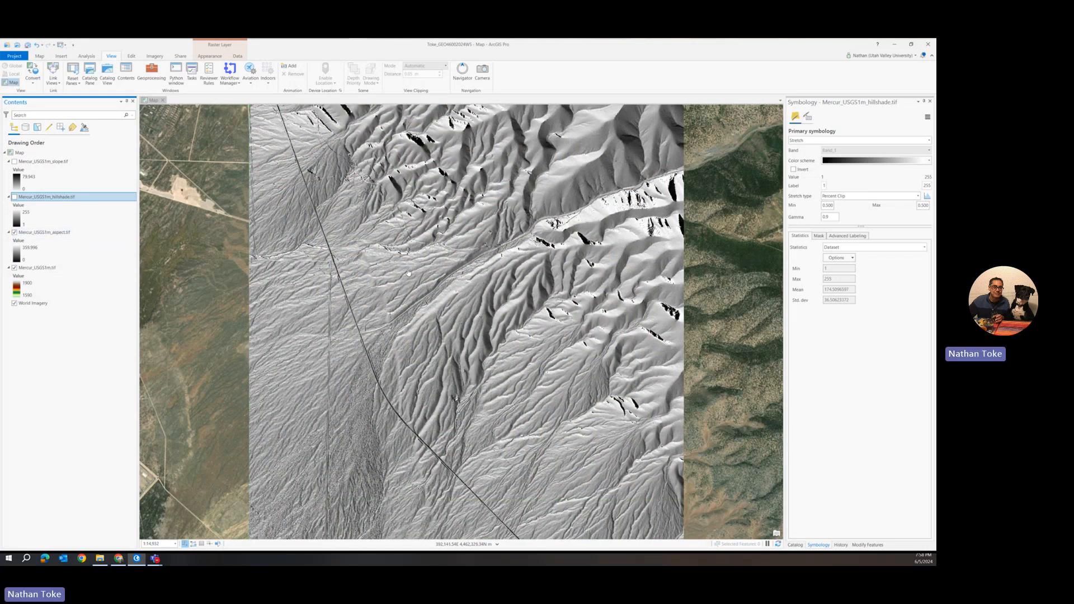
# Toggle the hillshade layer's visibility repeatedly to compare it with the aspect layer
pyautogui.click(14, 198)
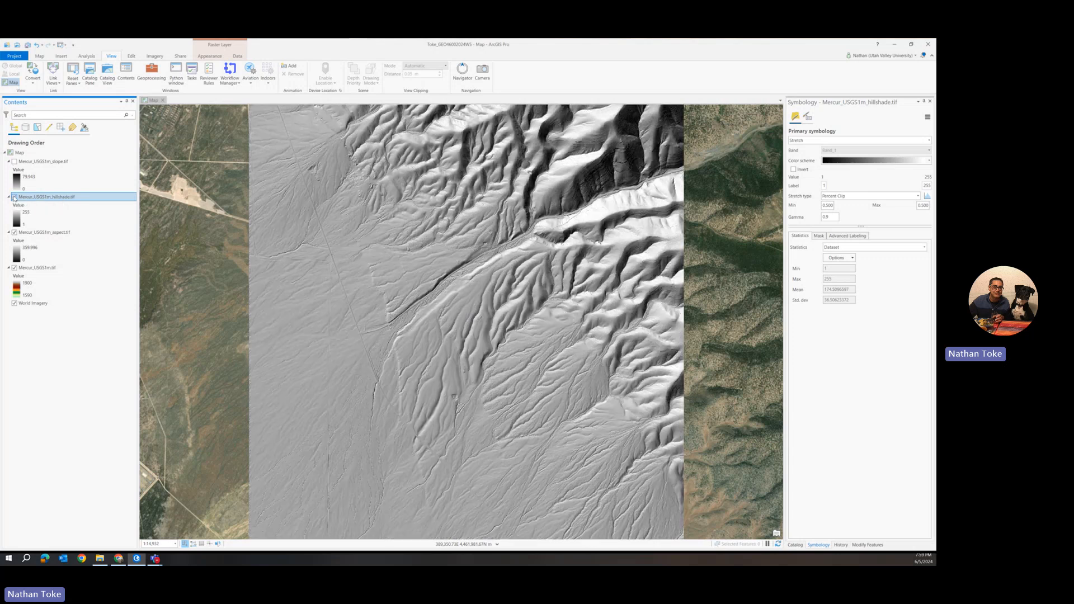
pyautogui.click(14, 198)
pyautogui.click(14, 197)
pyautogui.click(14, 198)
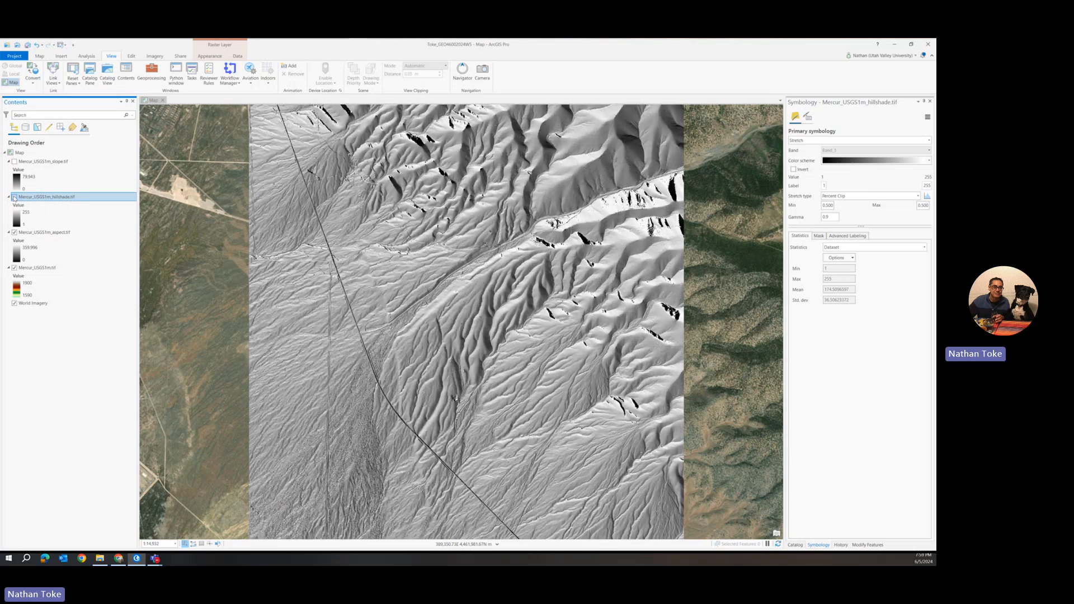
pyautogui.click(14, 197)
pyautogui.click(14, 197)
pyautogui.click(14, 197)
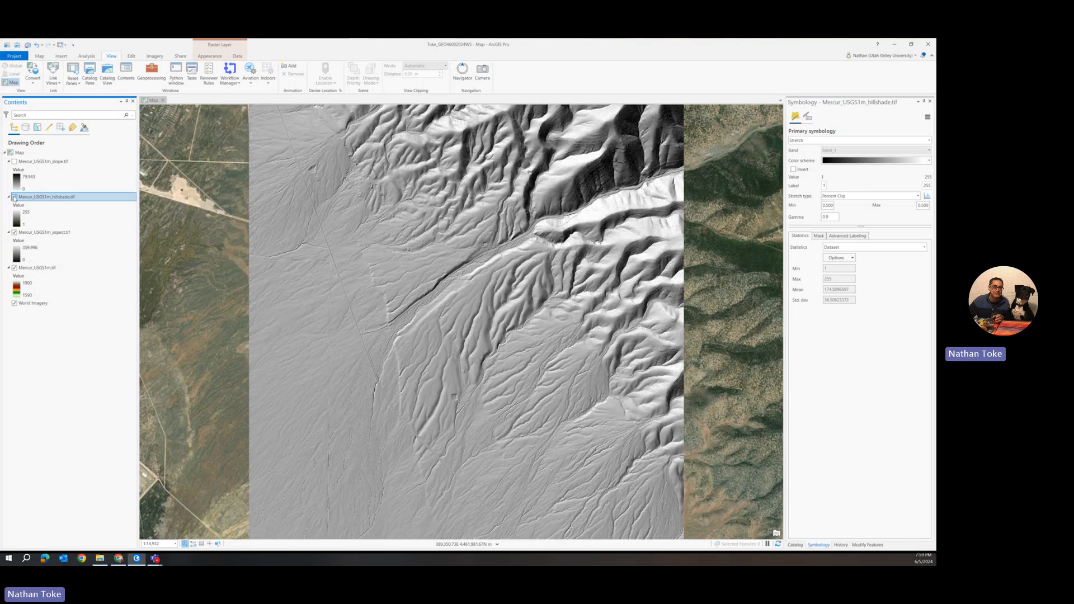
pyautogui.click(14, 197)
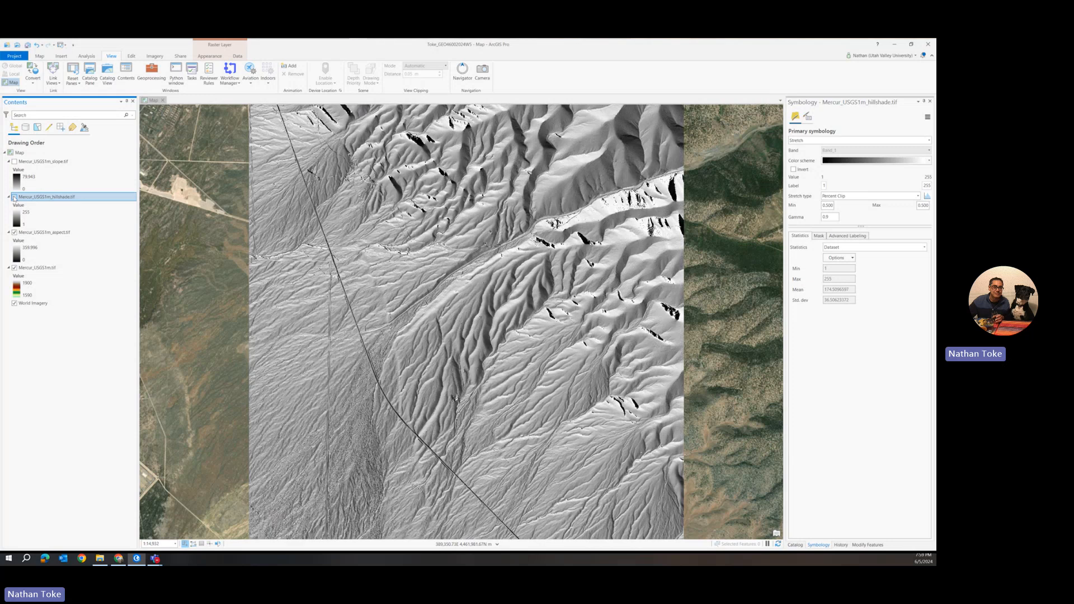
pyautogui.click(14, 197)
pyautogui.click(14, 198)
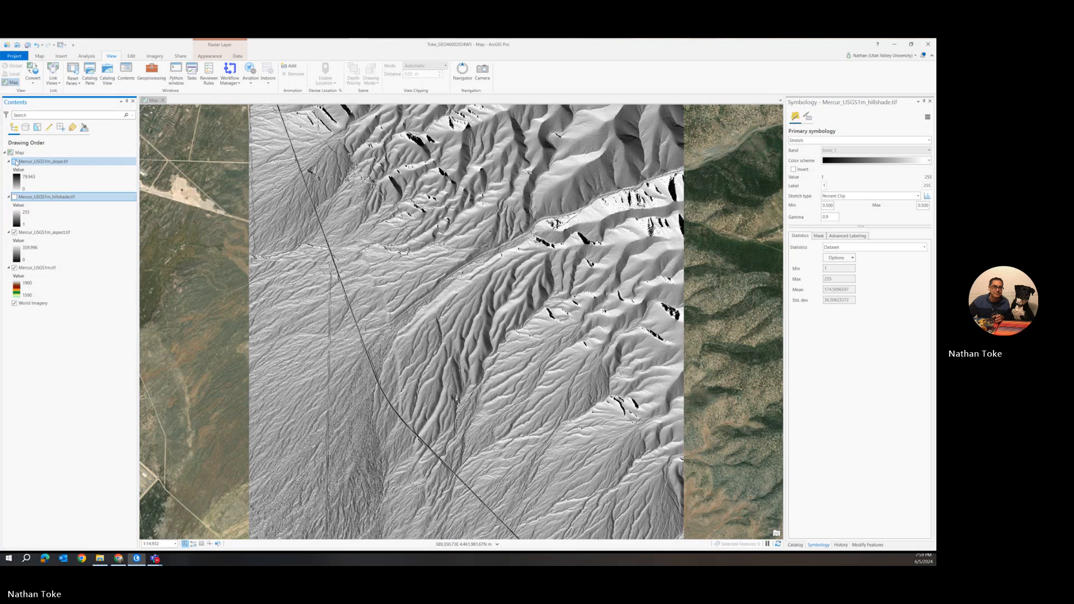
# Show the slope layer and set its transparency to 50%
pyautogui.click(15, 161)
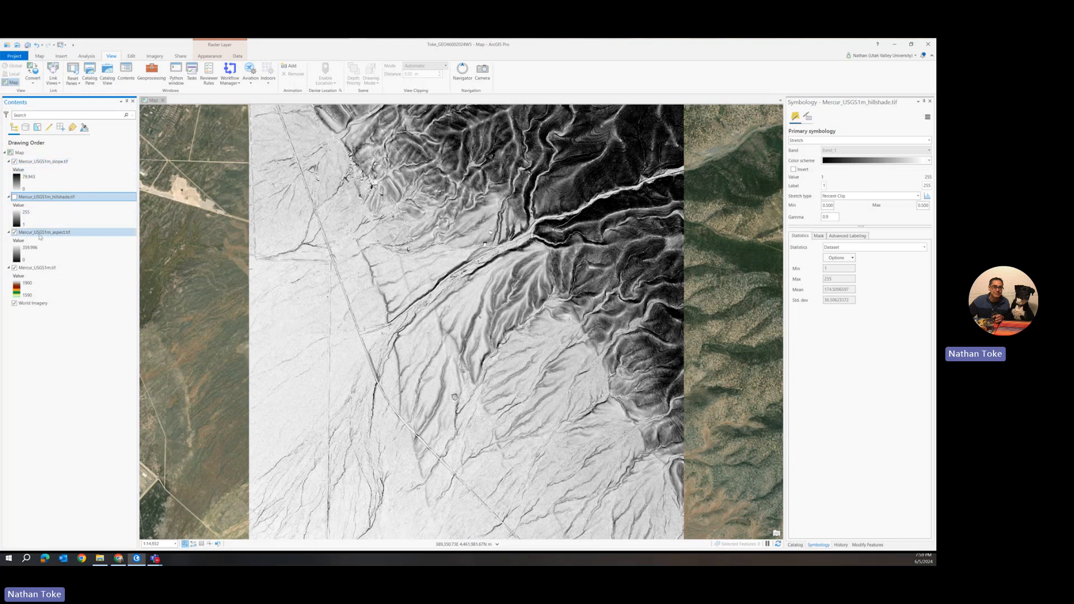
pyautogui.click(32, 164)
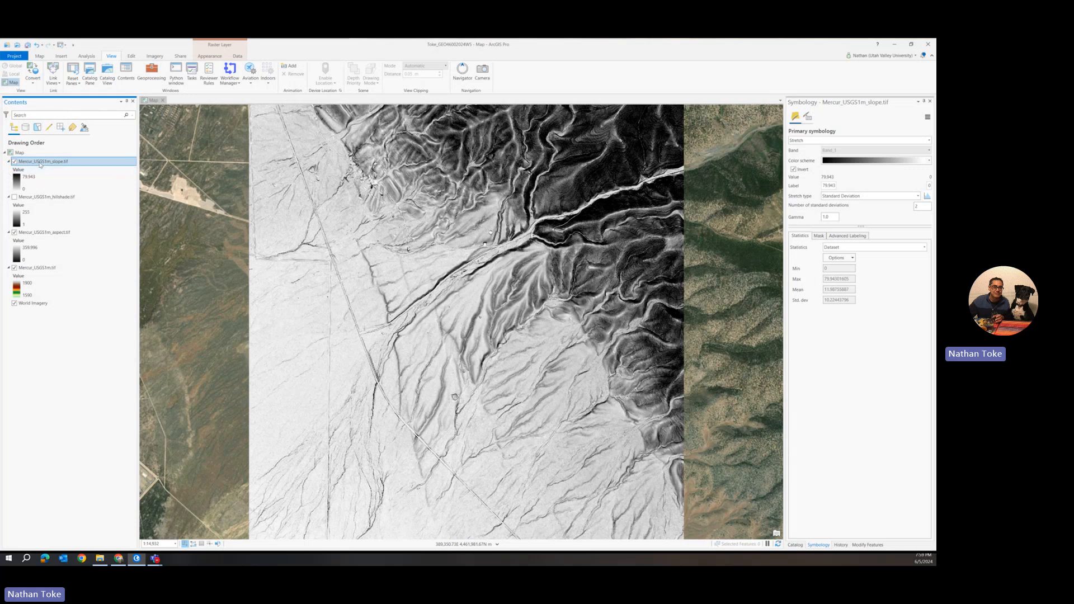
pyautogui.click(220, 56)
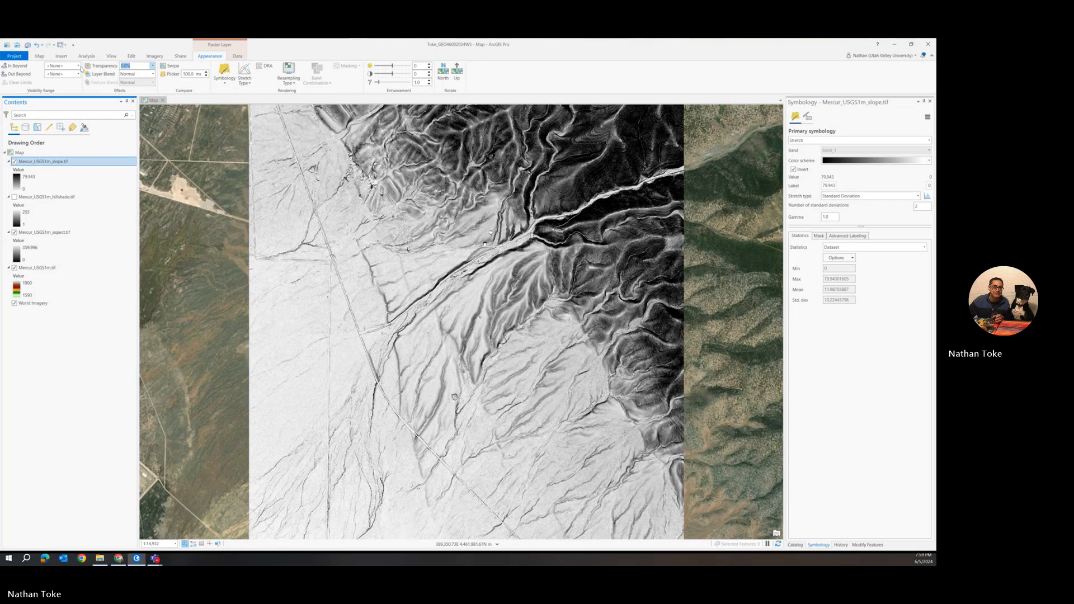
pyautogui.write('5')
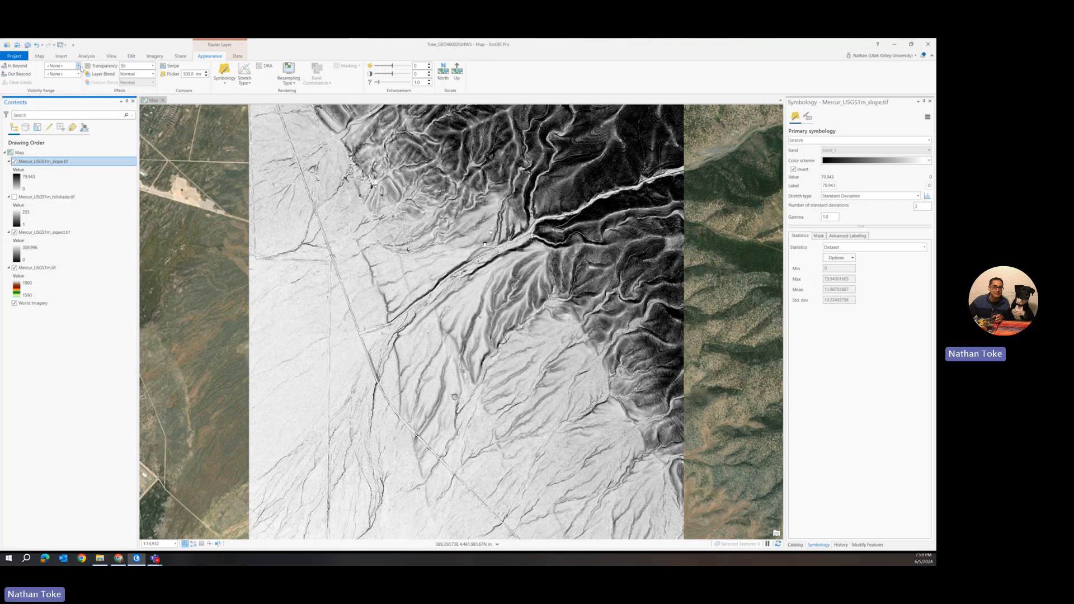
pyautogui.write('0')
pyautogui.press('Return')
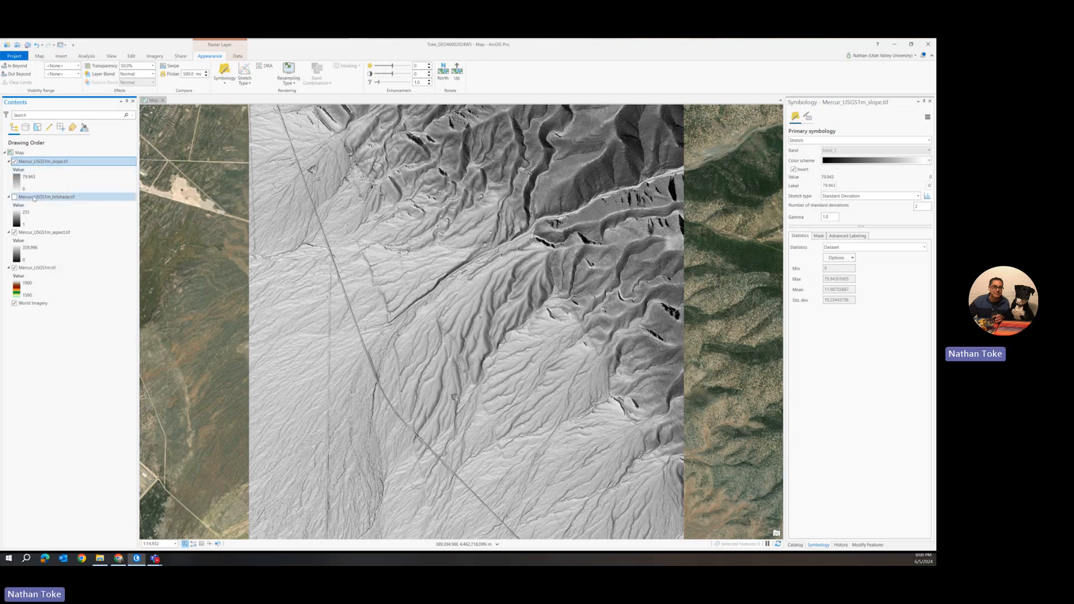
# Move the hillshade layer to the top of the drawing order and make it visible
pyautogui.moveTo(34, 198); pyautogui.dragTo(17, 163)
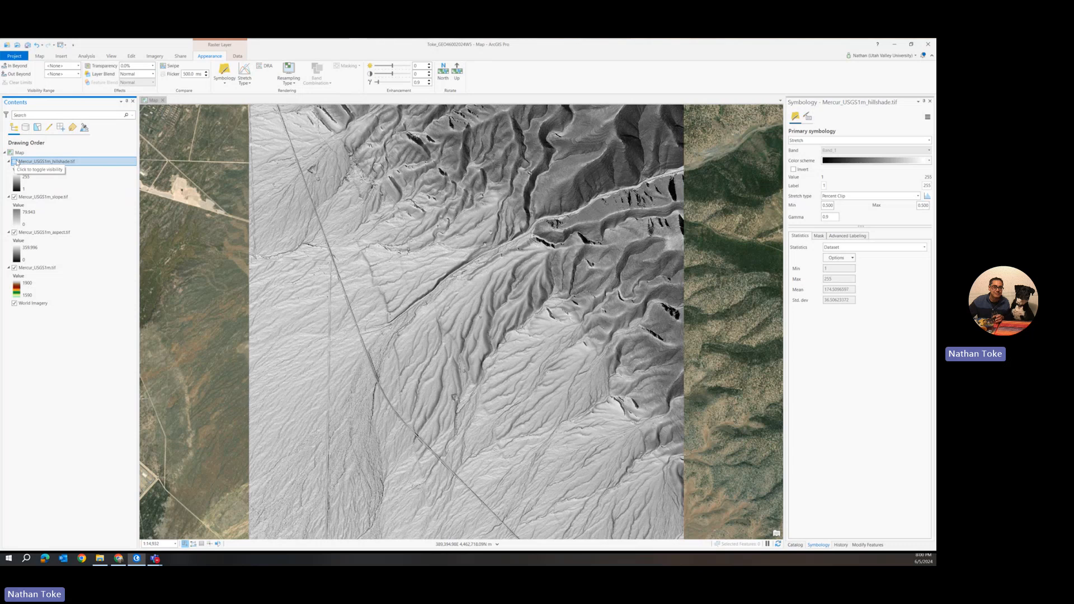
pyautogui.click(15, 162)
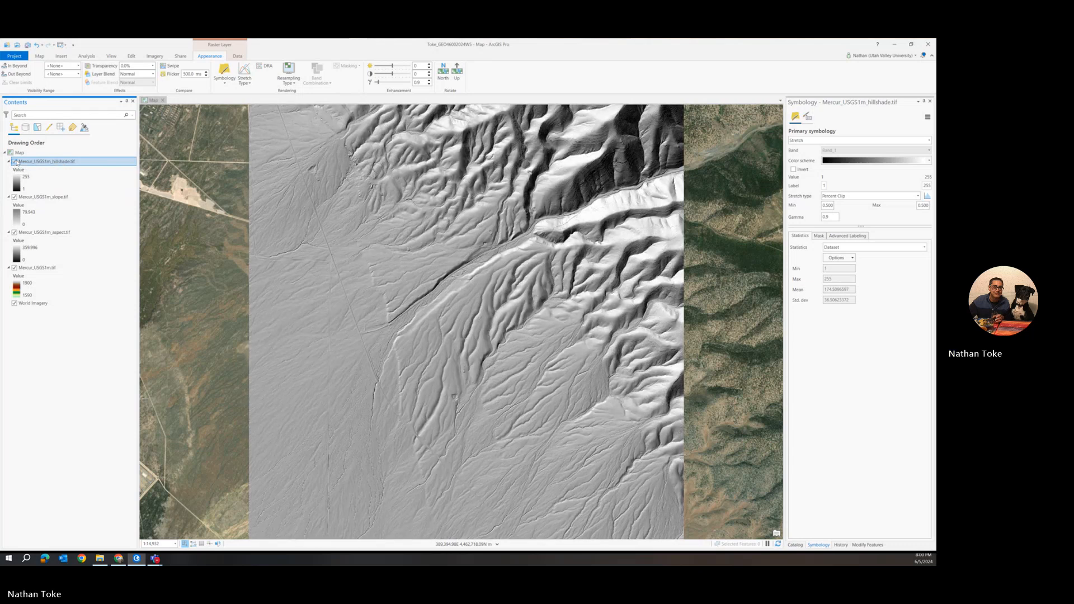
# Toggle the hillshade layer repeatedly to compare it with the semi-transparent slope layer beneath
pyautogui.click(15, 162)
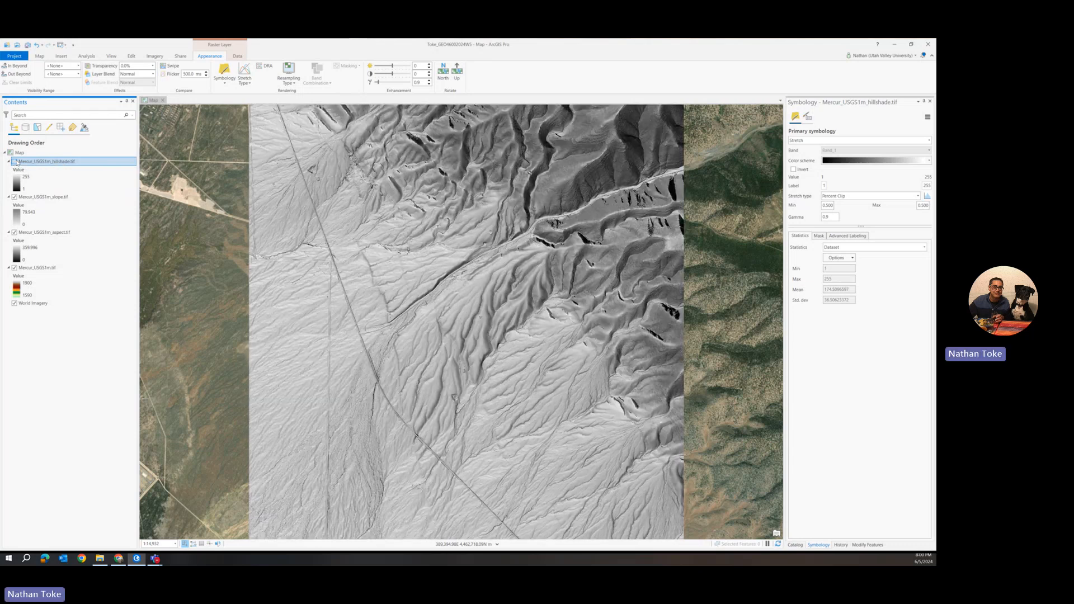
pyautogui.click(15, 162)
pyautogui.click(15, 162)
pyautogui.click(15, 162)
pyautogui.click(15, 162)
pyautogui.click(15, 162)
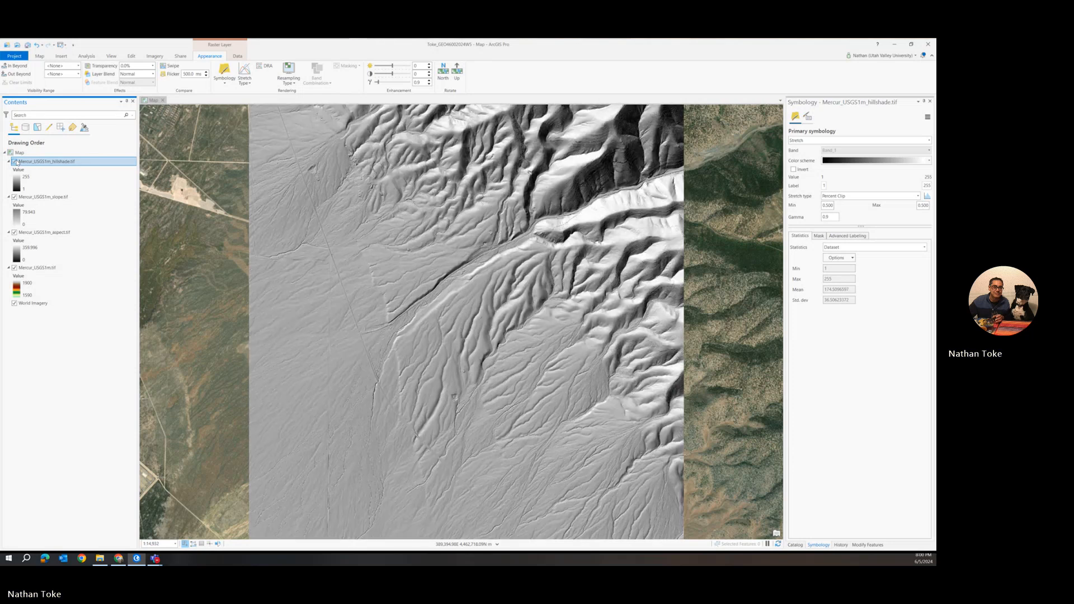
# Switch the hillshade layer on and off several times over the slope layer, ending with it hidden
pyautogui.click(14, 162)
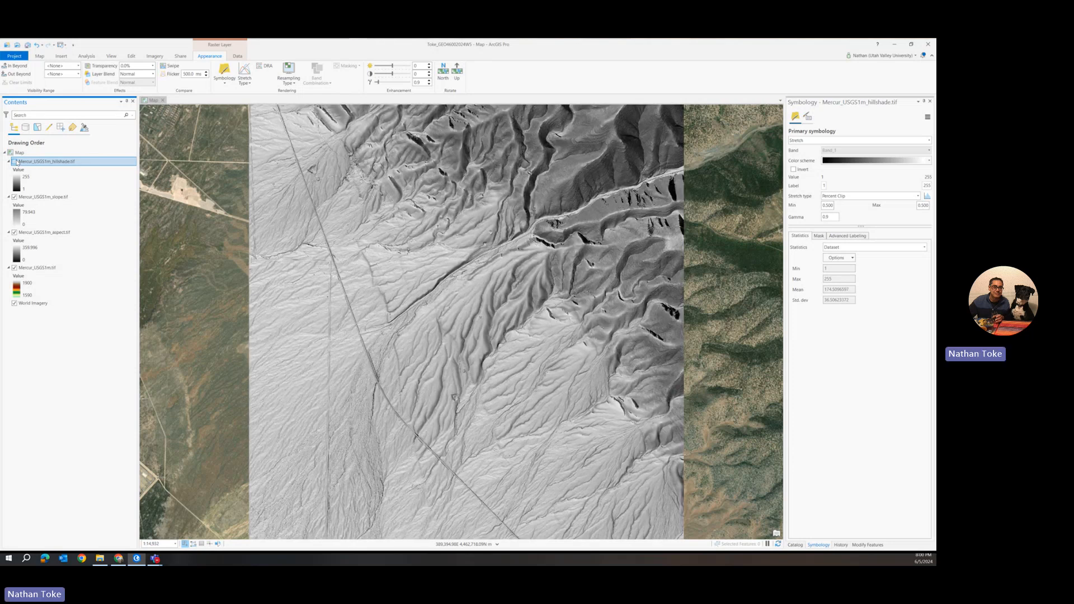
pyautogui.click(14, 161)
pyautogui.click(14, 161)
pyautogui.click(15, 161)
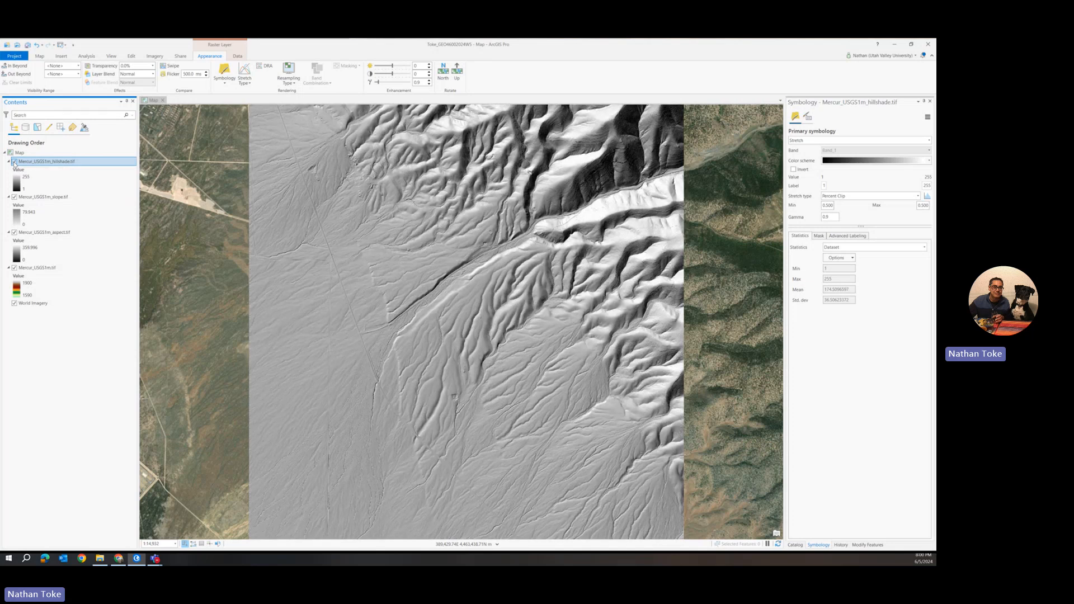
pyautogui.click(14, 161)
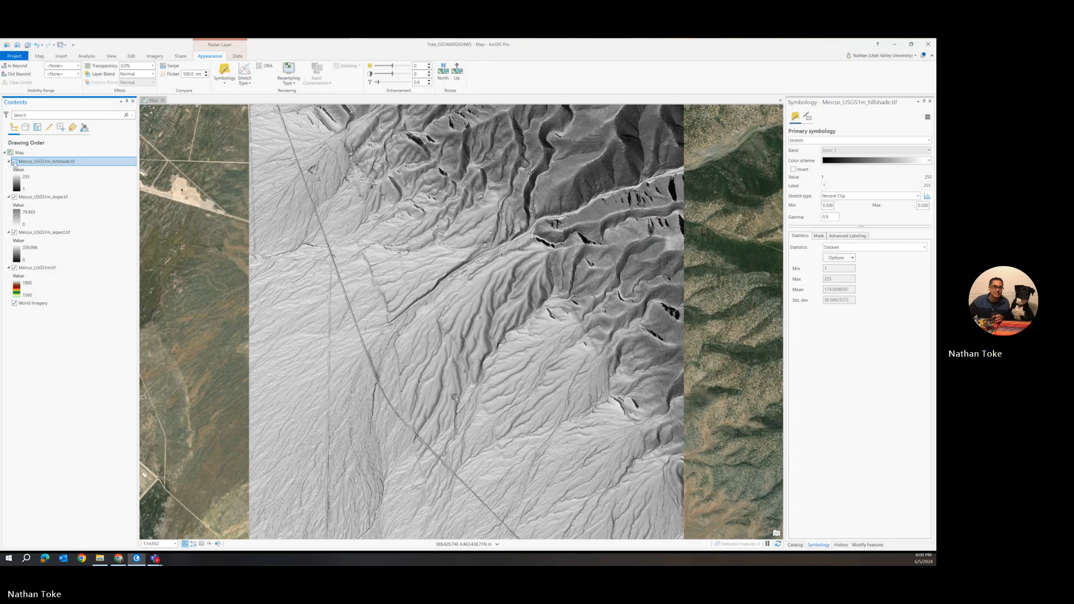
pyautogui.click(14, 162)
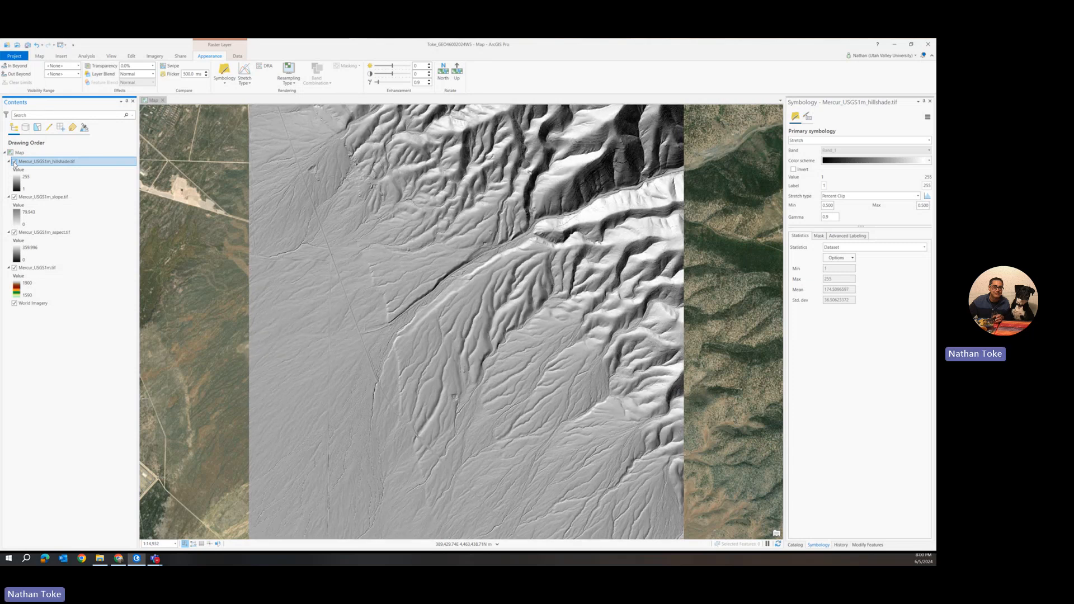
pyautogui.click(14, 161)
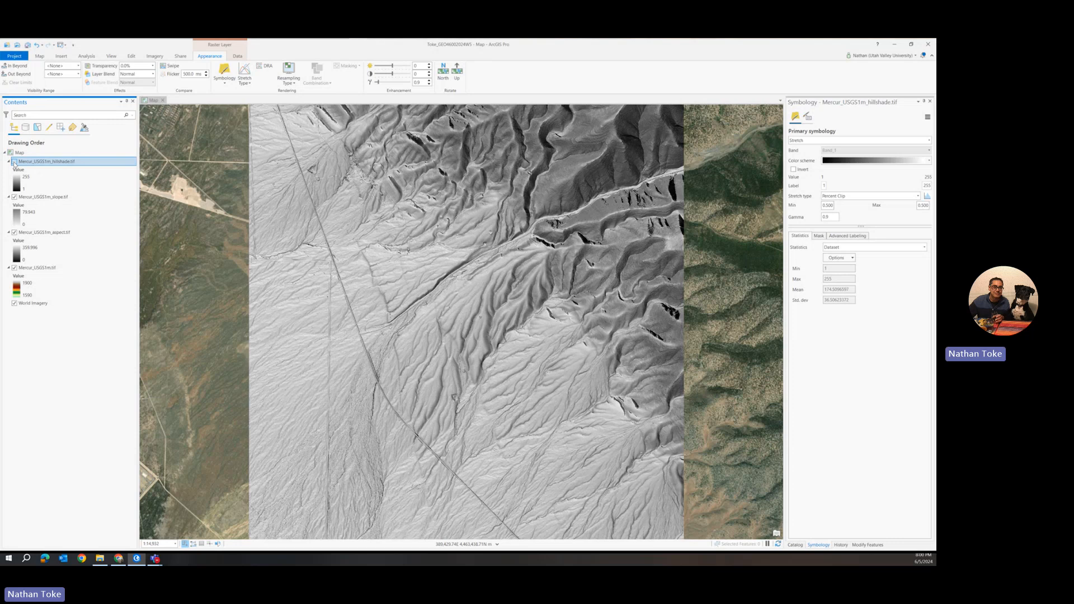
# Set the aspect layer's stretch type to None
pyautogui.click(19, 253)
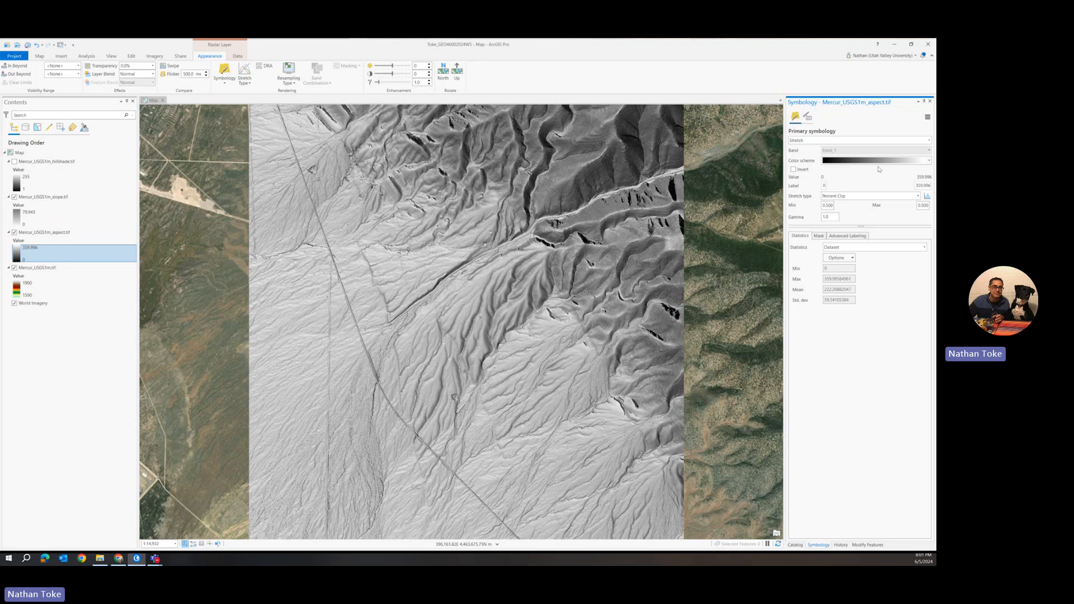
pyautogui.click(839, 197)
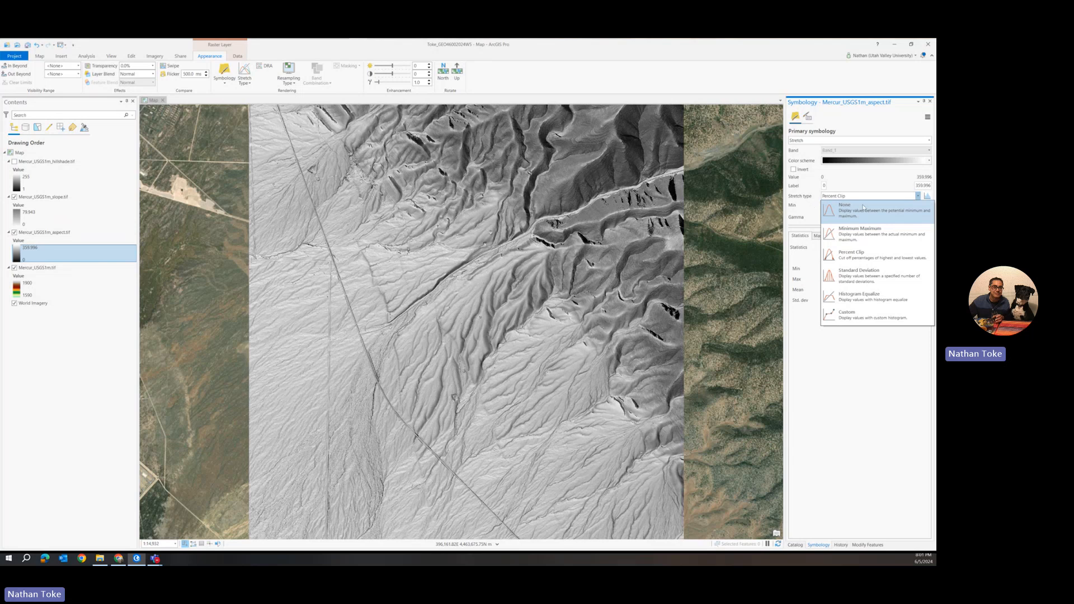
pyautogui.click(860, 211)
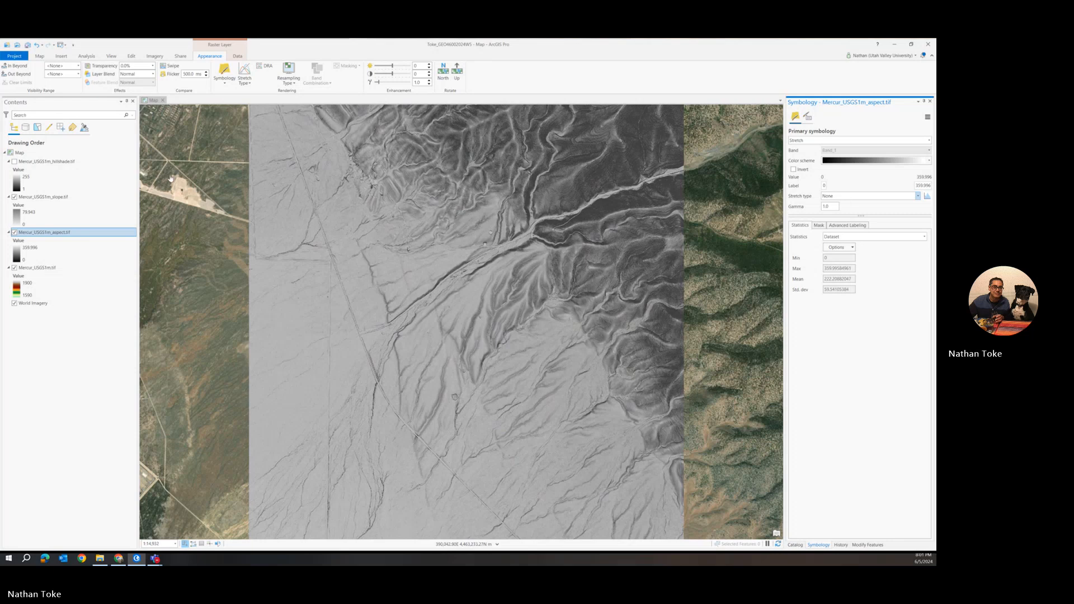
# Hide the slope layer, set the aspect layer's stretch type to Minimum Maximum, and briefly toggle the slope layer to compare
pyautogui.click(14, 197)
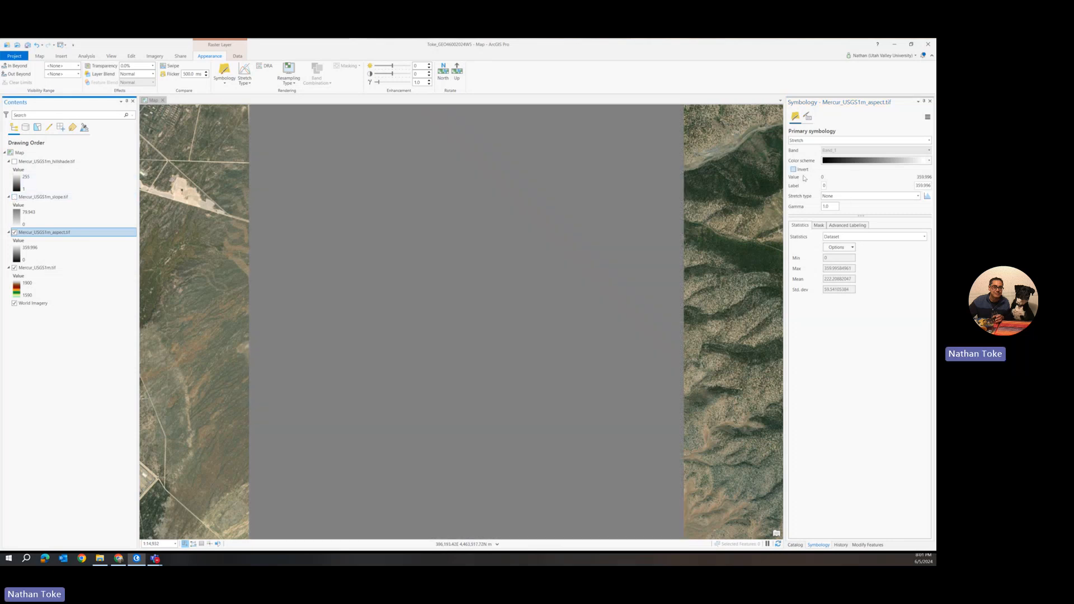
pyautogui.click(839, 196)
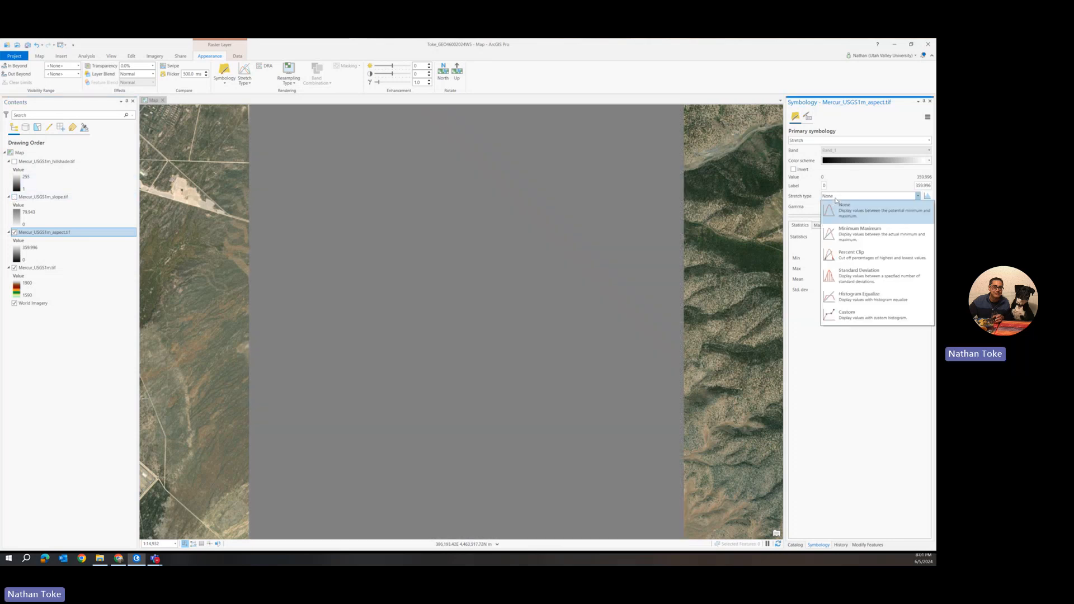
pyautogui.click(862, 234)
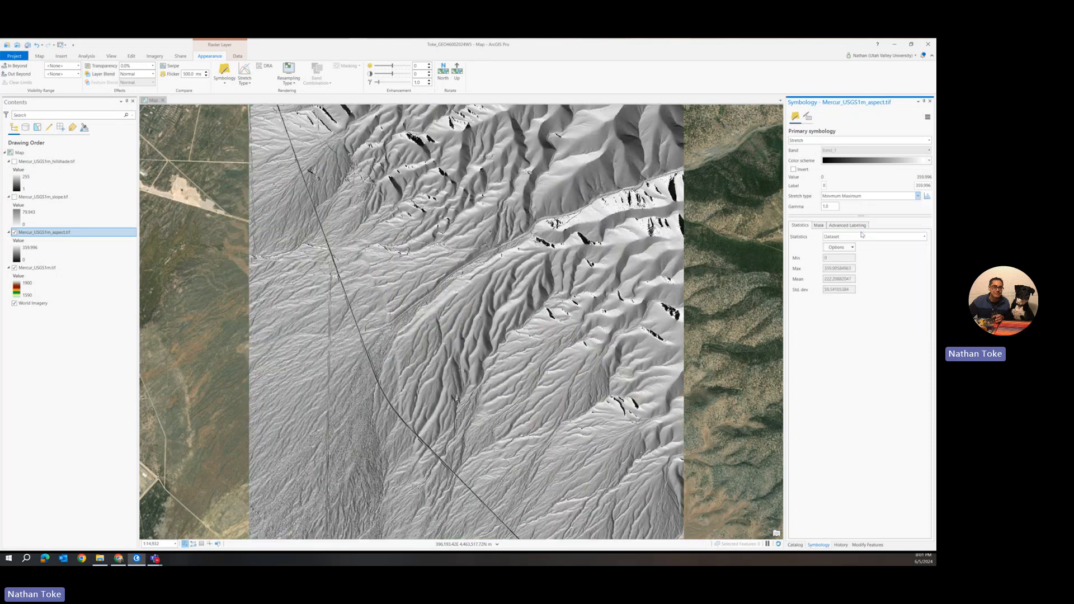
pyautogui.click(15, 197)
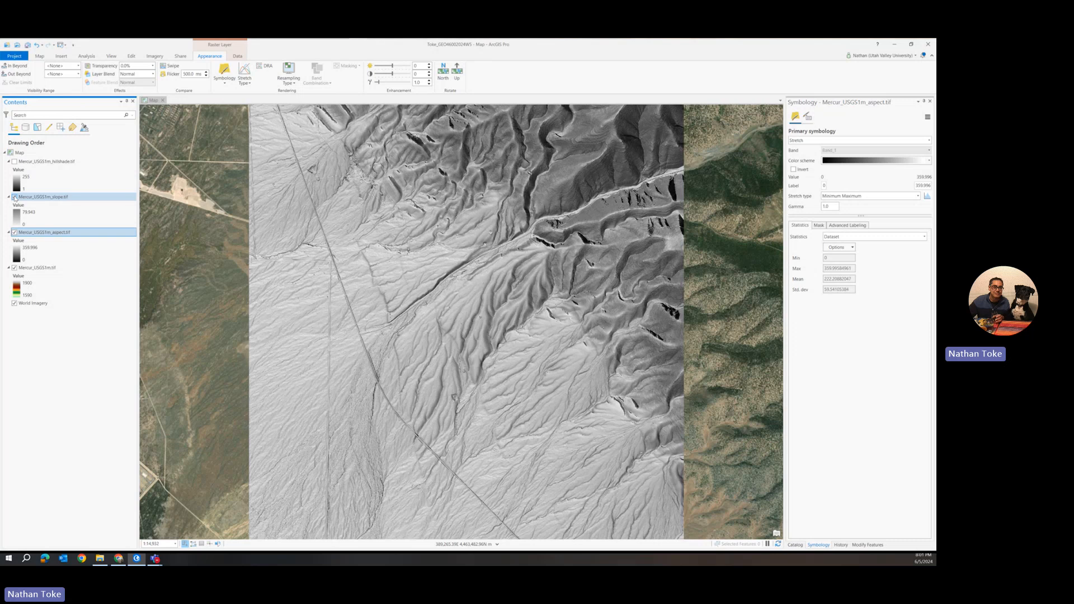
pyautogui.click(14, 197)
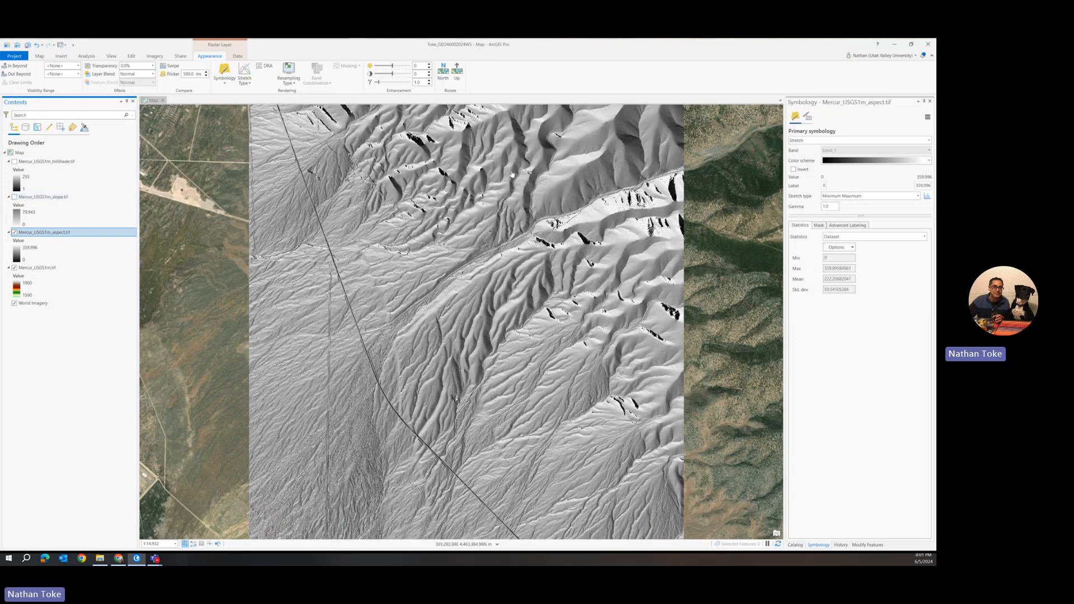
# Apply a green-yellow-red colour scheme to the aspect layer and show the semi-transparent slope layer above it
pyautogui.click(855, 164)
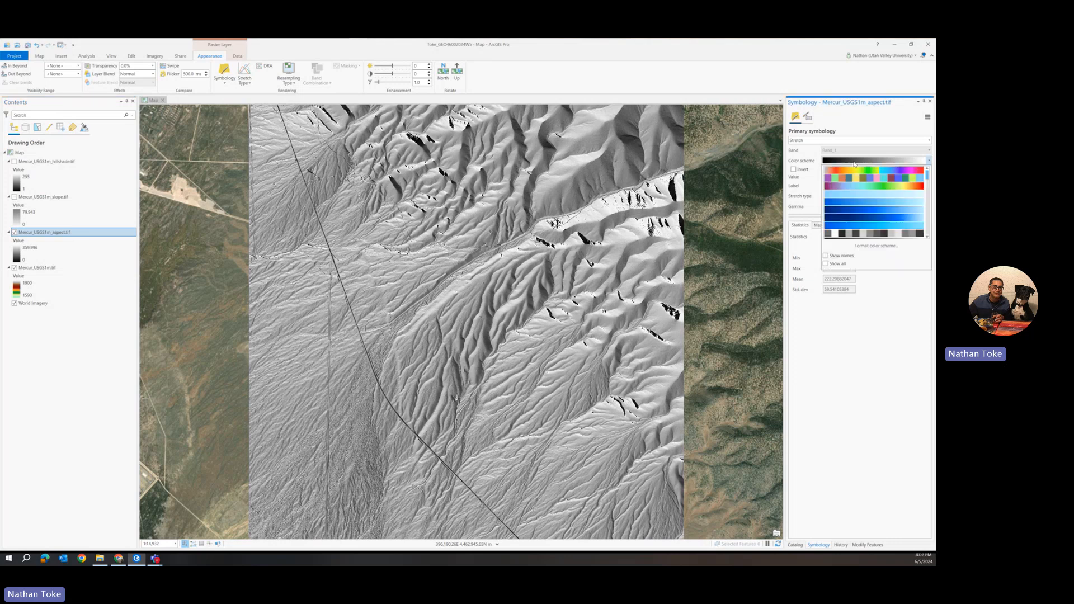
pyautogui.scroll(-3, 853, 179)
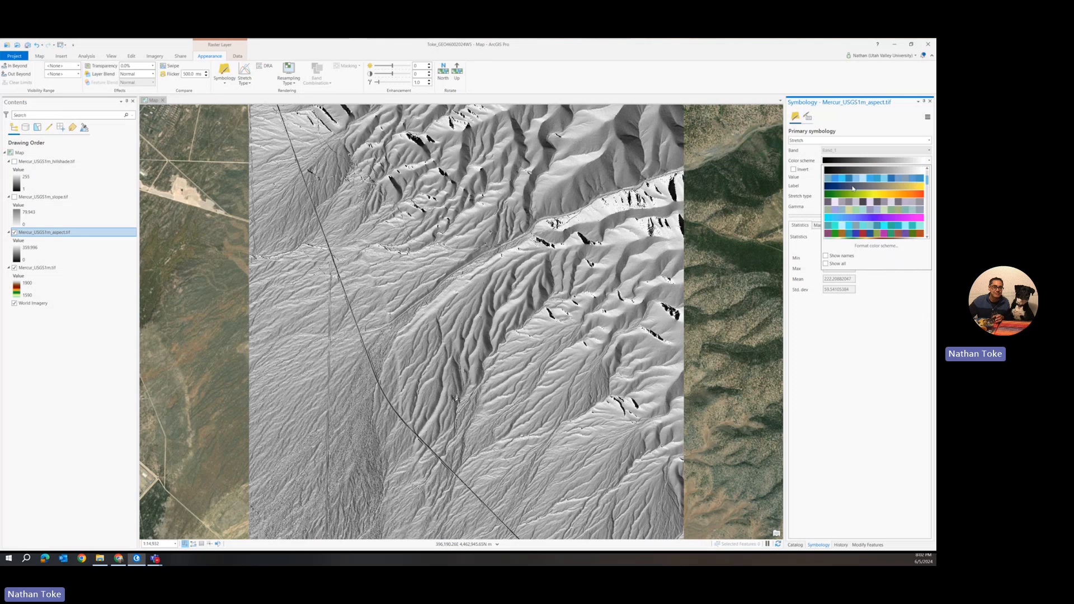
pyautogui.scroll(-1, 853, 188)
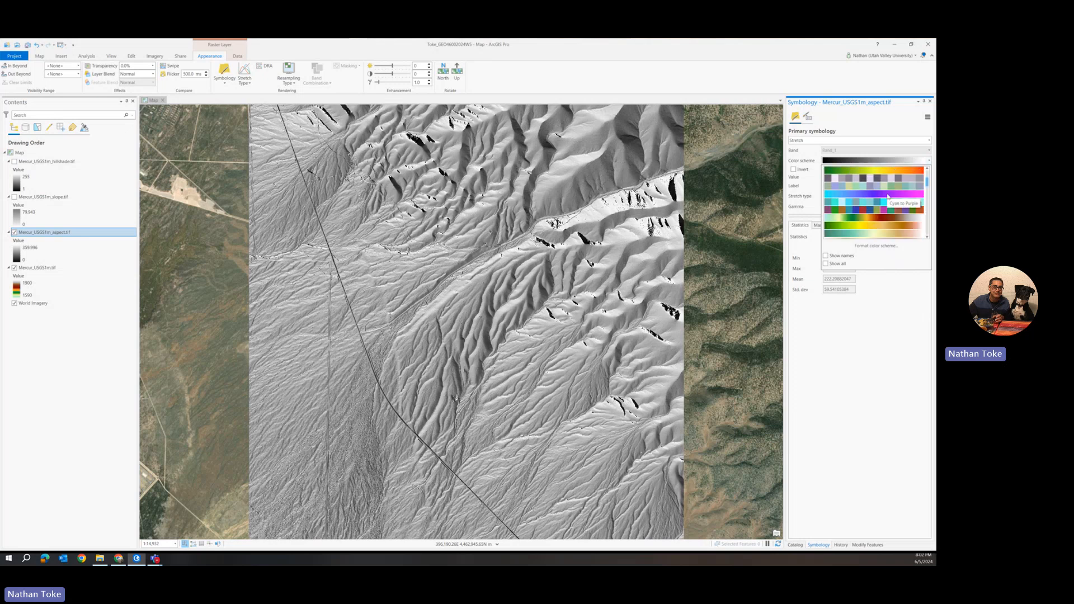
pyautogui.scroll(-3, 906, 215)
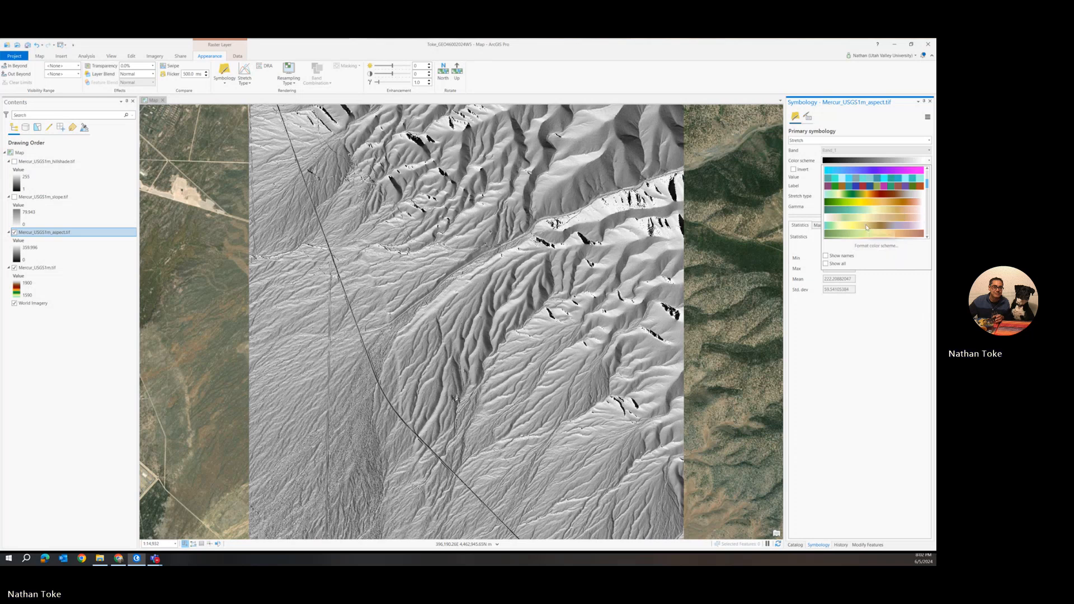
pyautogui.scroll(-1, 895, 230)
pyautogui.scroll(-1, 906, 230)
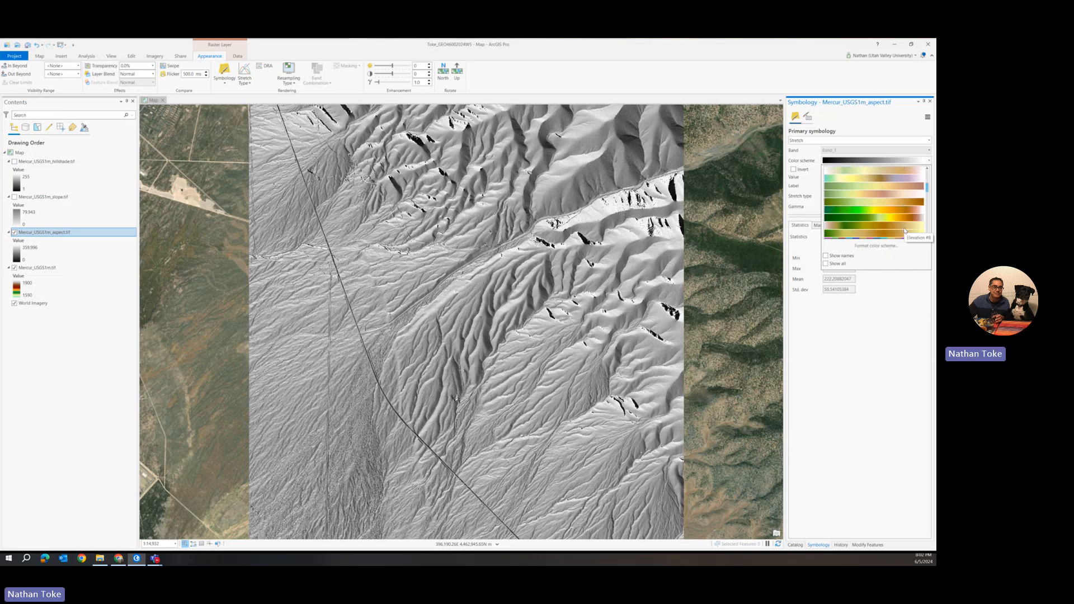
pyautogui.scroll(-1, 905, 231)
pyautogui.scroll(-4, 905, 230)
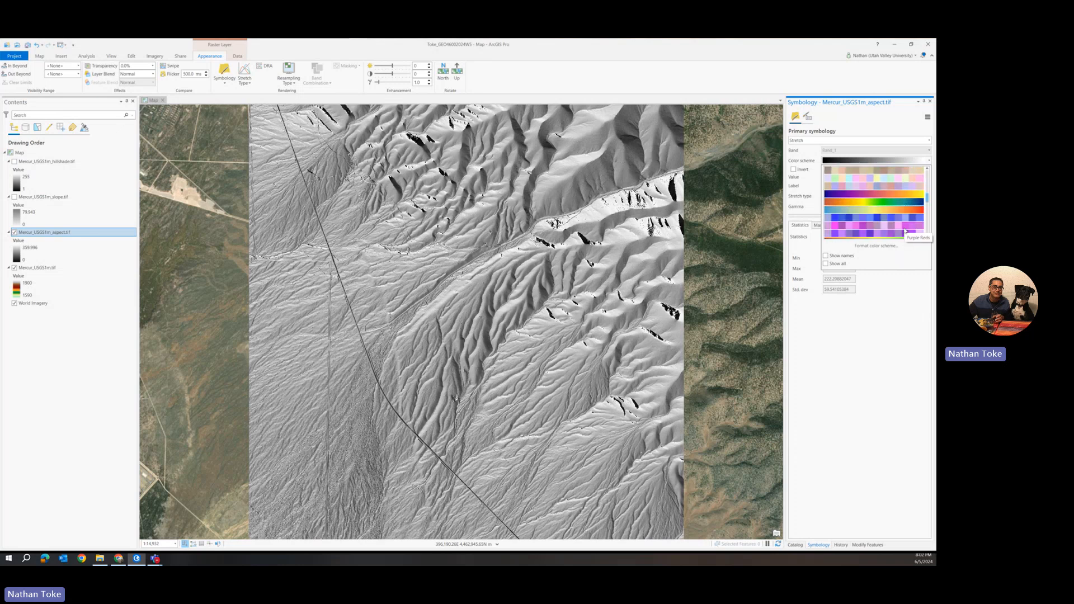
pyautogui.scroll(-1, 906, 231)
pyautogui.scroll(-1, 905, 231)
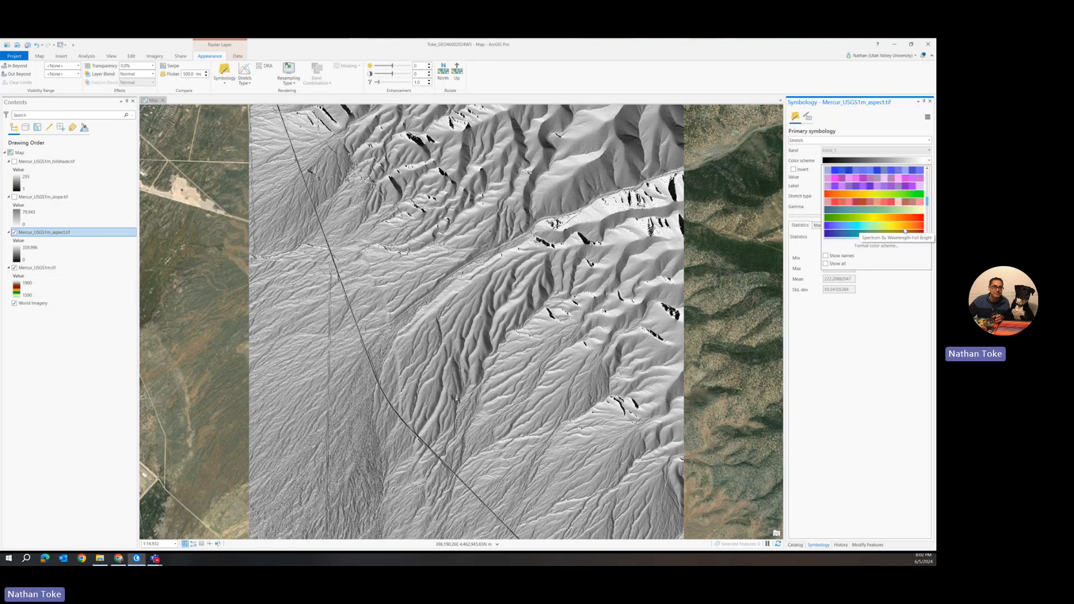
pyautogui.scroll(-1, 905, 230)
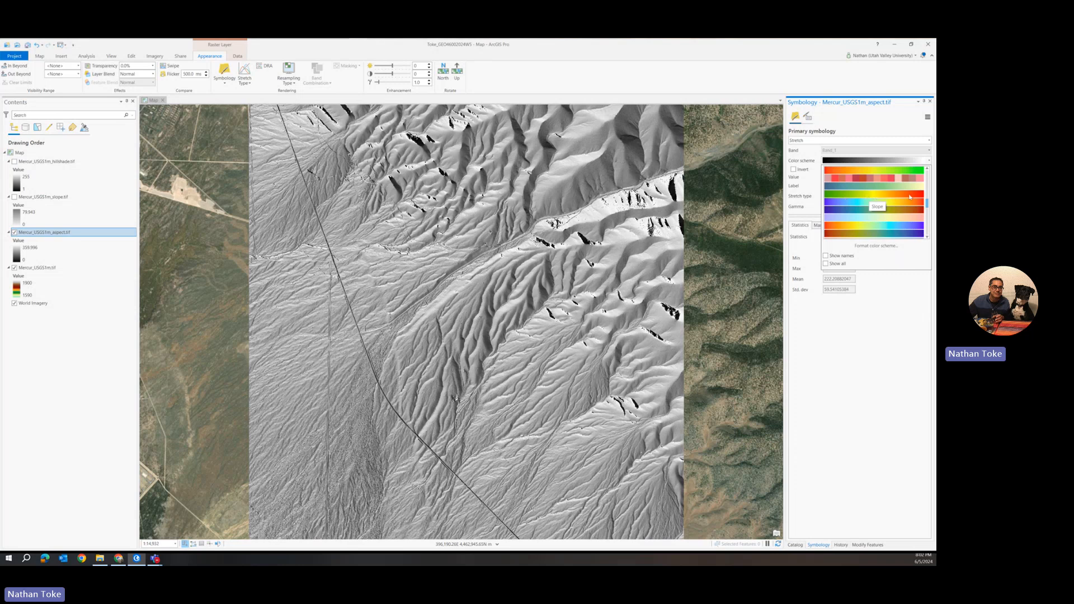
pyautogui.click(878, 196)
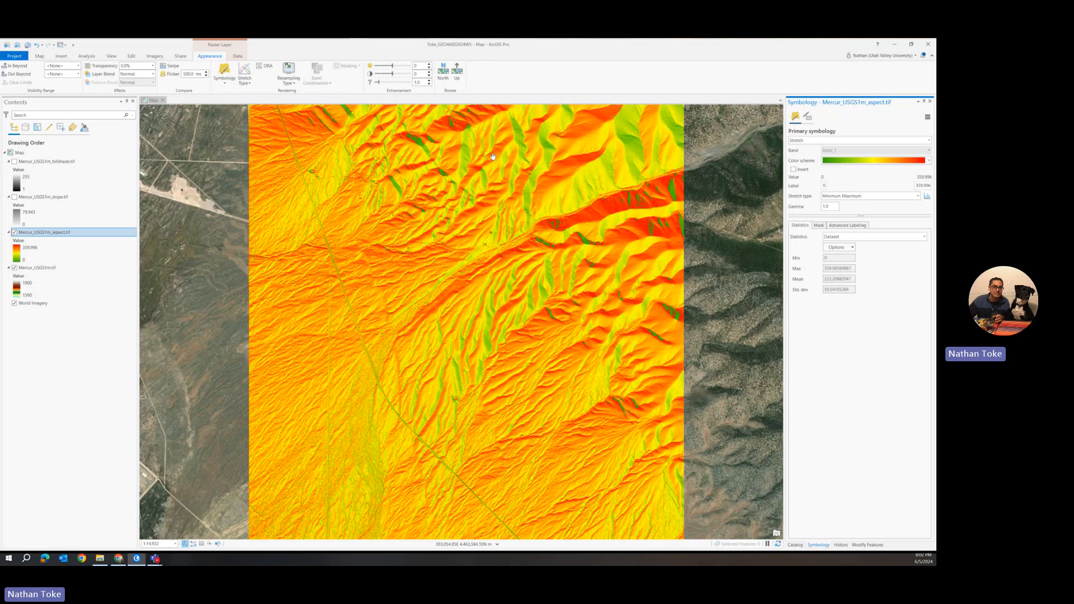
pyautogui.click(15, 197)
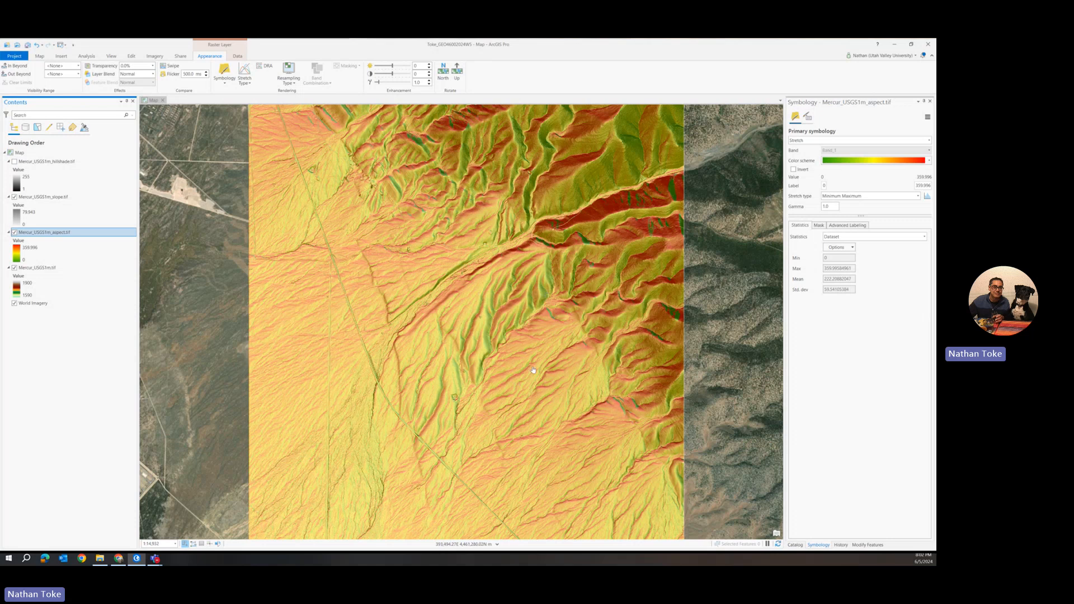
pyautogui.scroll(2, 531, 372)
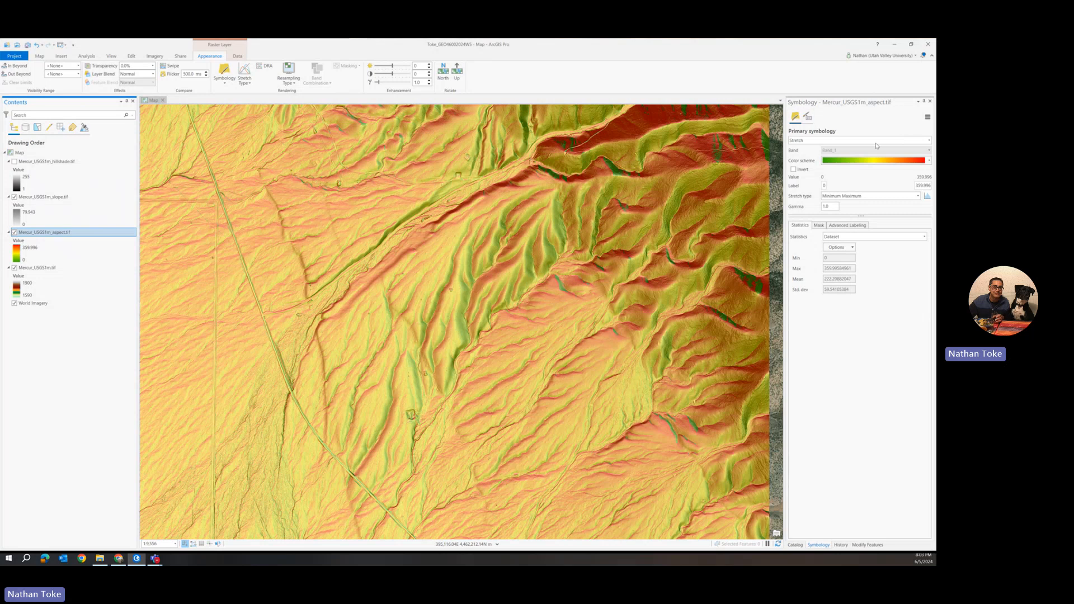
# Try a green-to-brown colour scheme on the aspect layer, then switch back to the green-yellow-red scheme
pyautogui.click(862, 163)
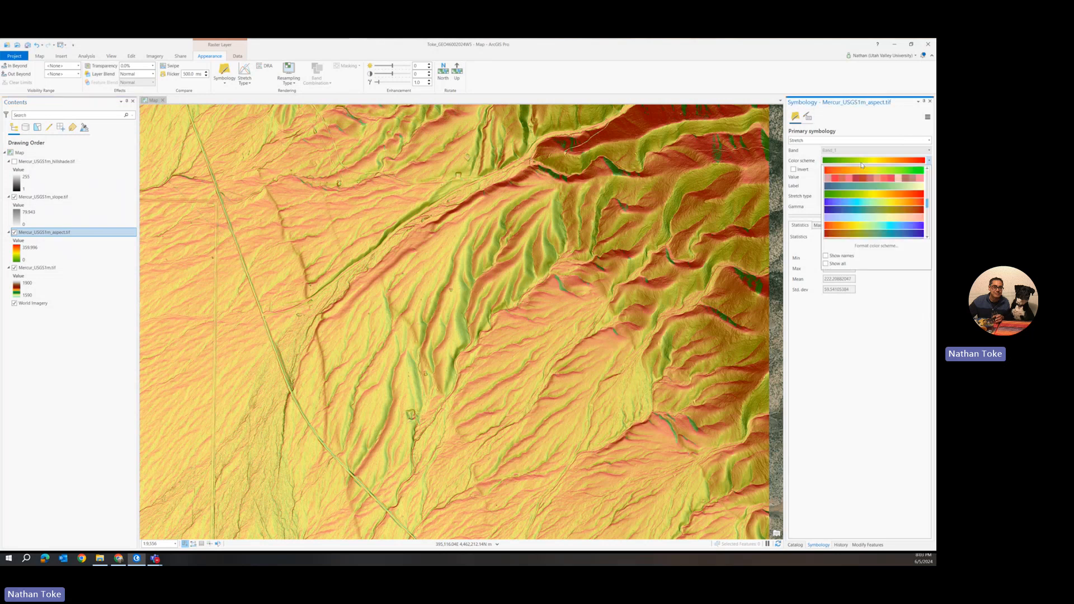
pyautogui.scroll(3, 872, 215)
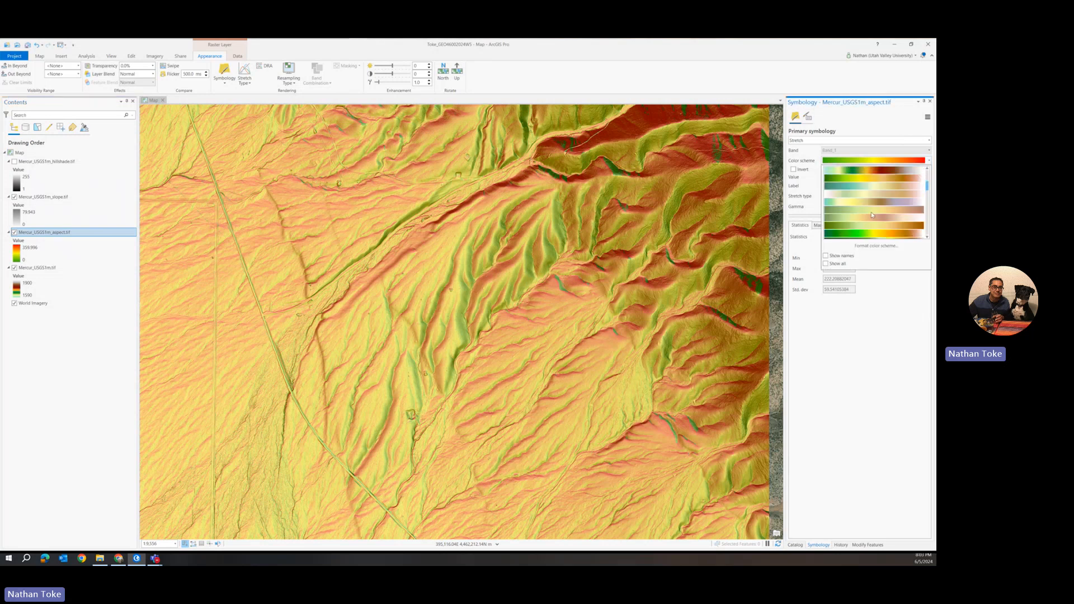
pyautogui.click(878, 213)
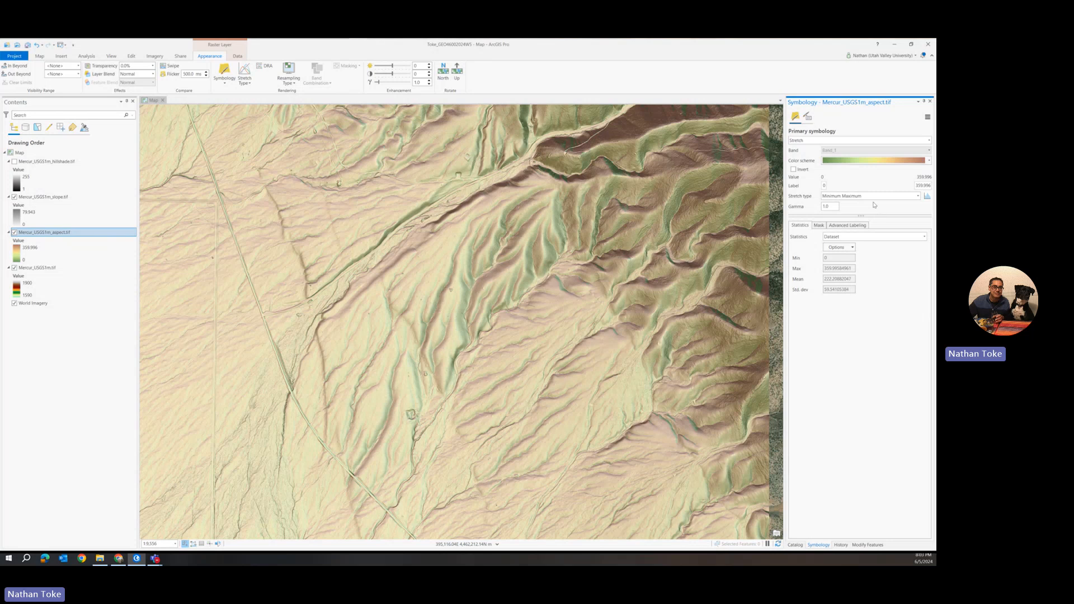
pyautogui.click(876, 160)
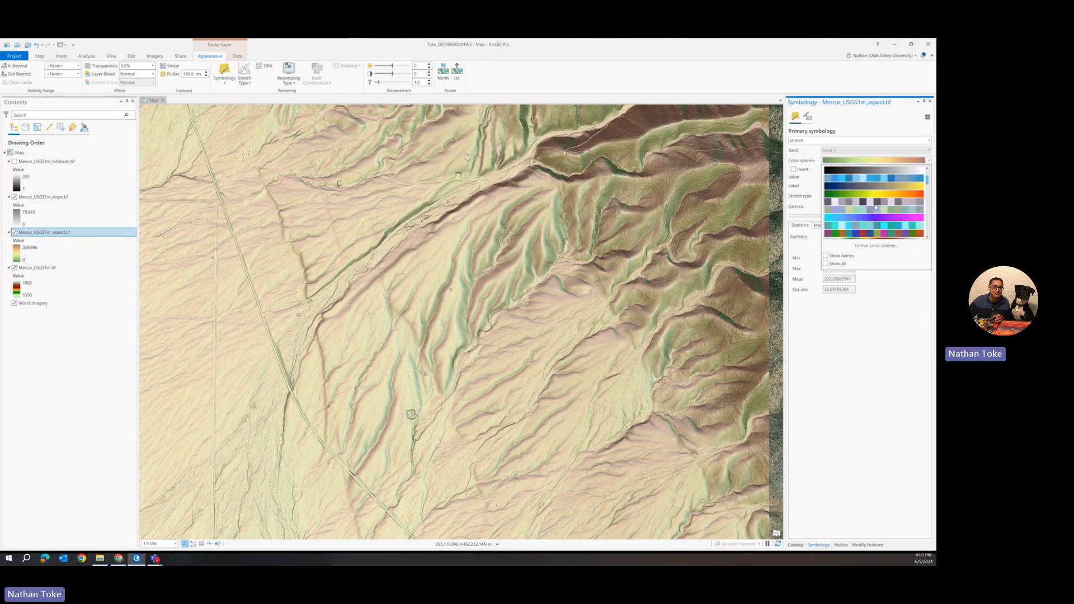
pyautogui.click(872, 194)
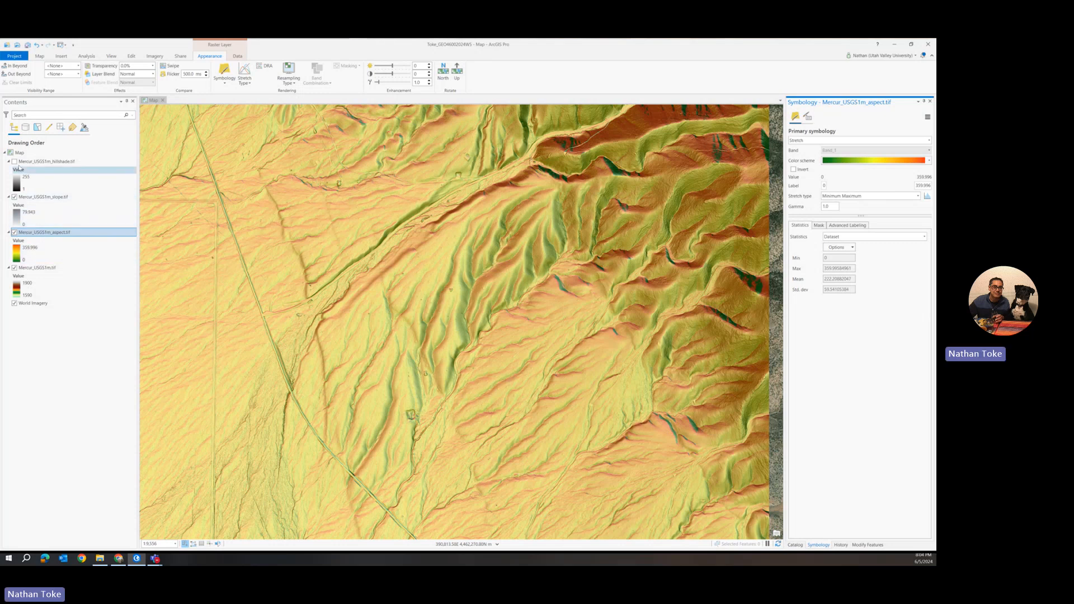
# Toggle the hillshade layer repeatedly to compare it with the coloured aspect and slope layers, leaving it visible
pyautogui.click(14, 161)
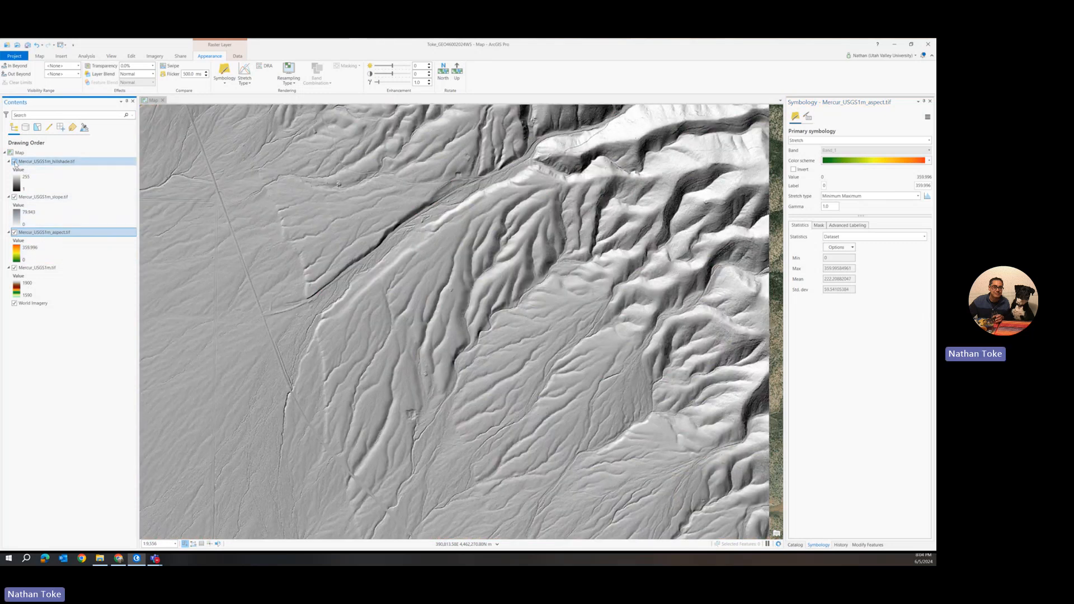
pyautogui.click(15, 162)
pyautogui.click(14, 161)
pyautogui.click(14, 162)
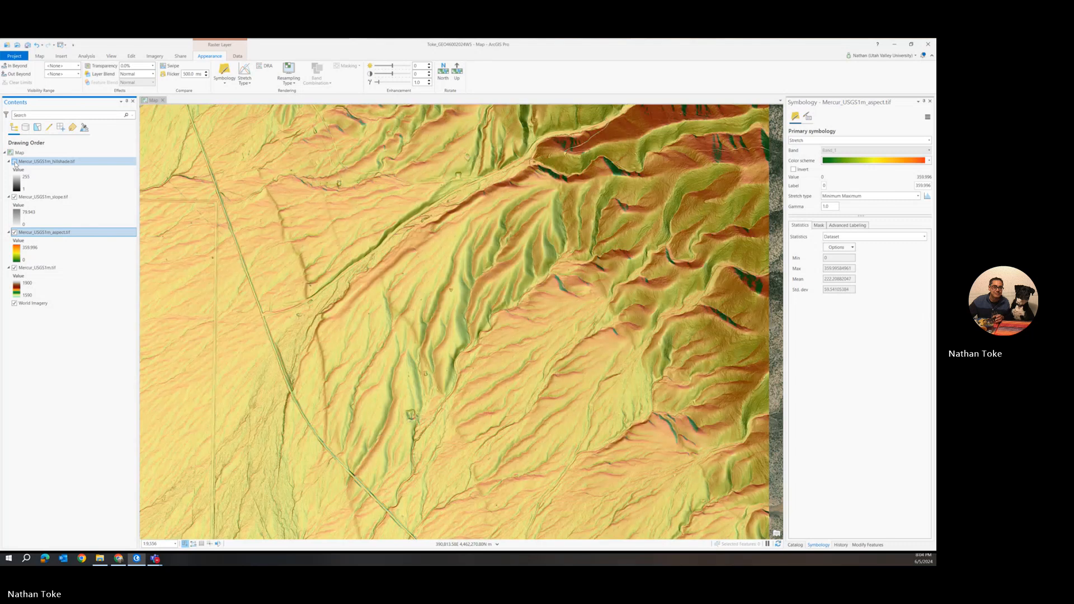
pyautogui.click(14, 161)
pyautogui.click(15, 161)
pyautogui.click(15, 162)
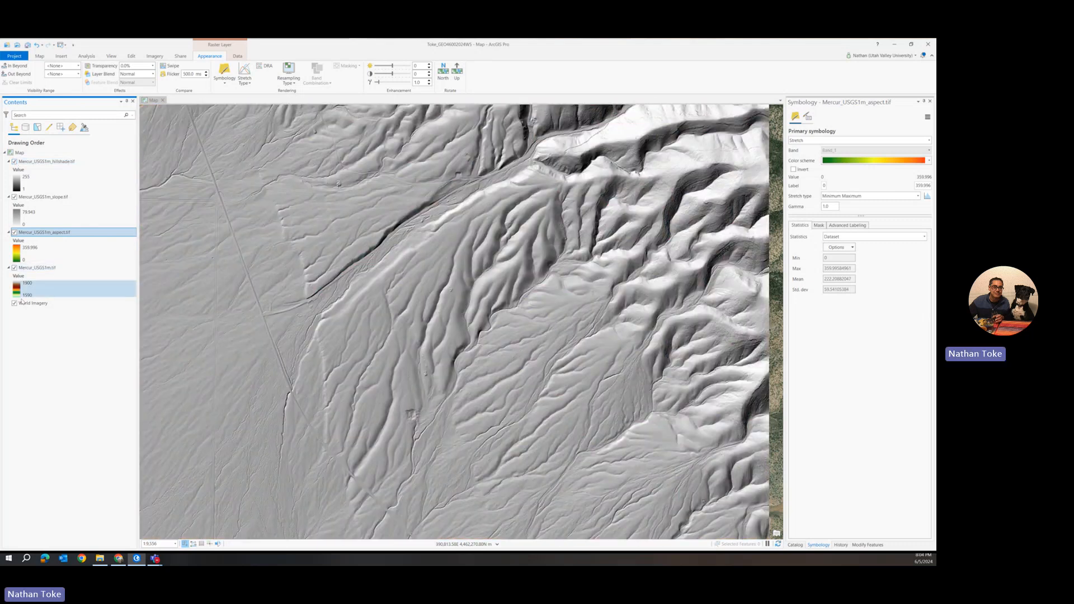
# Move the World Imagery basemap to the top of the drawing order and save the project
pyautogui.moveTo(26, 306); pyautogui.dragTo(17, 165)
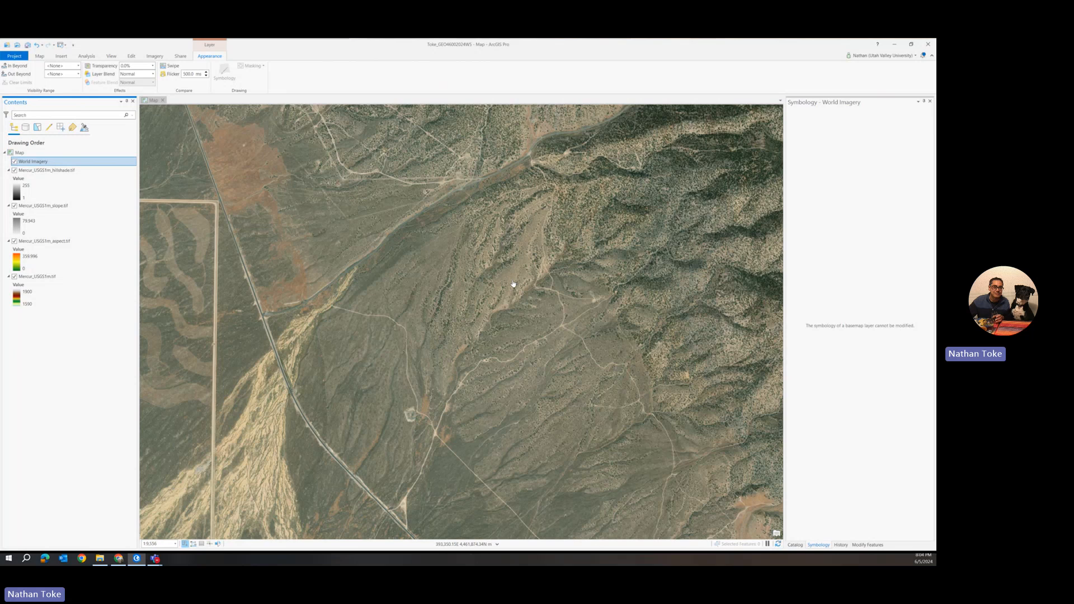
pyautogui.moveTo(494, 256); pyautogui.dragTo(473, 207)
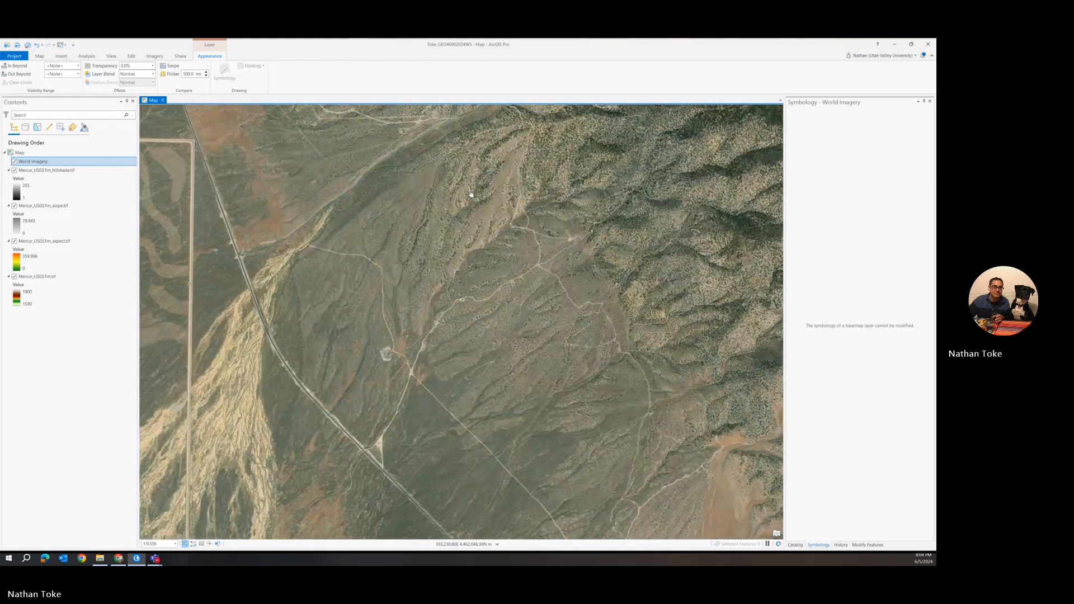
pyautogui.click(28, 45)
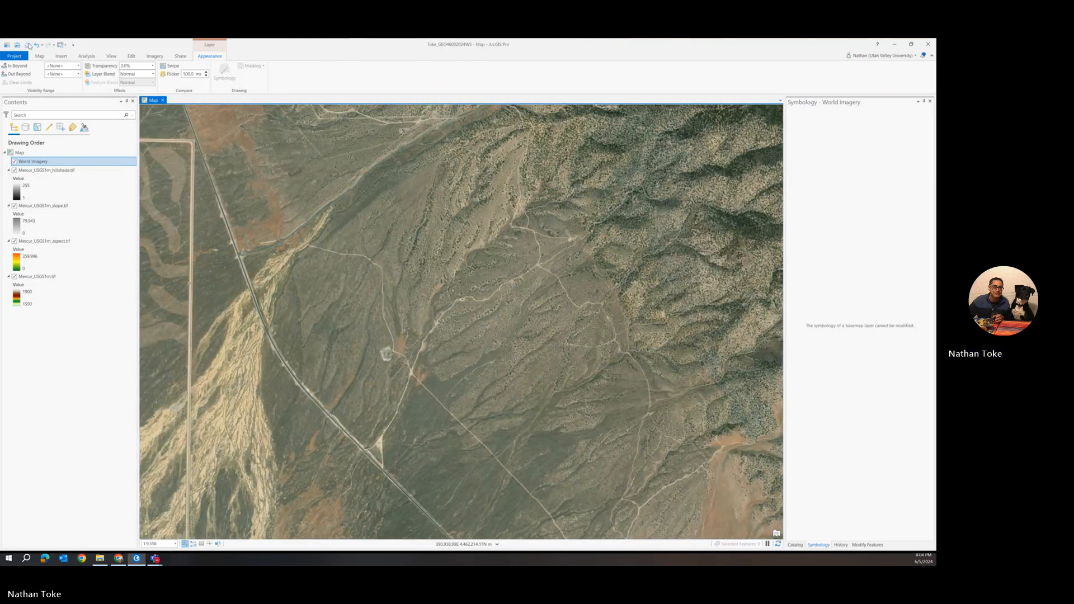